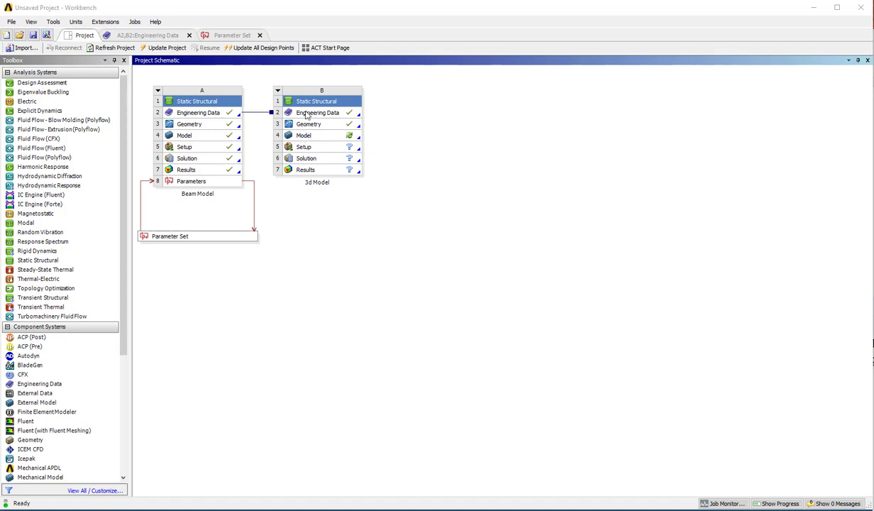
Step: Launch SpaceClaim from the Geometry cell of system B (3d Model)
click(299, 127)
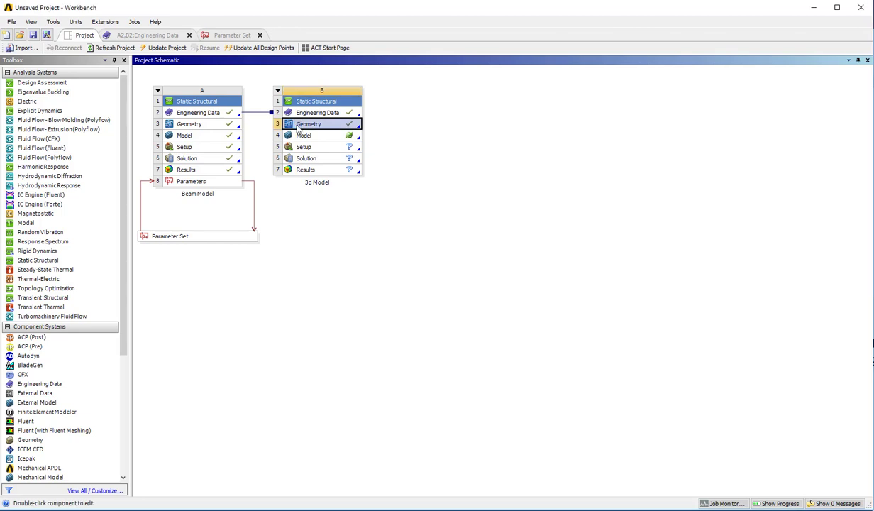
double_click(308, 123)
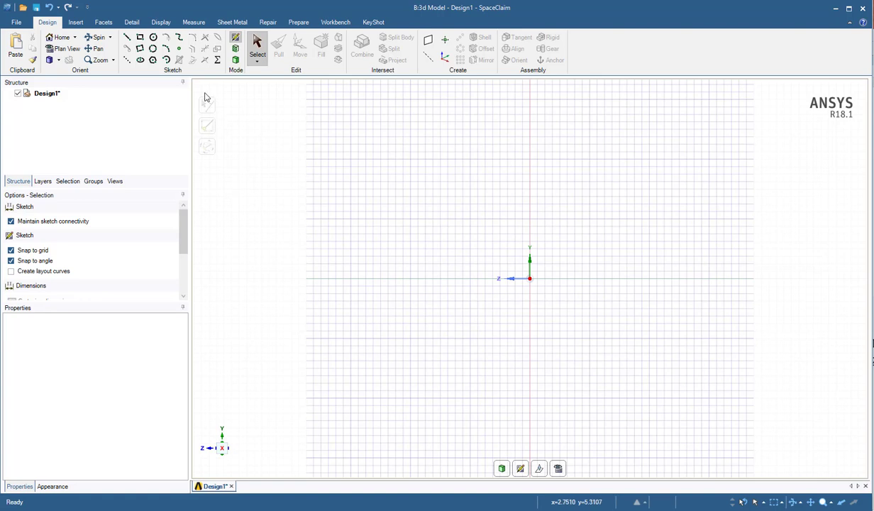
Step: Draw a Rectangle sketch from the origin, 1.250 in long by 0.031 in thick
click(140, 37)
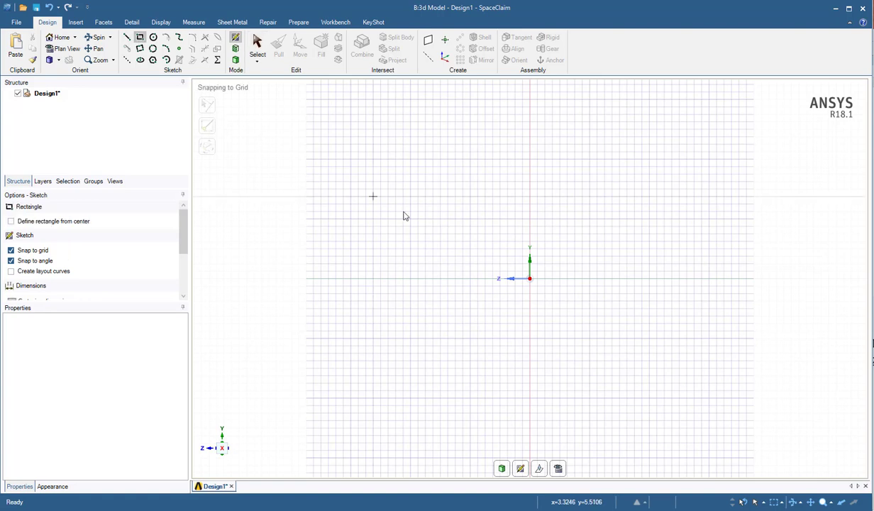
click(531, 279)
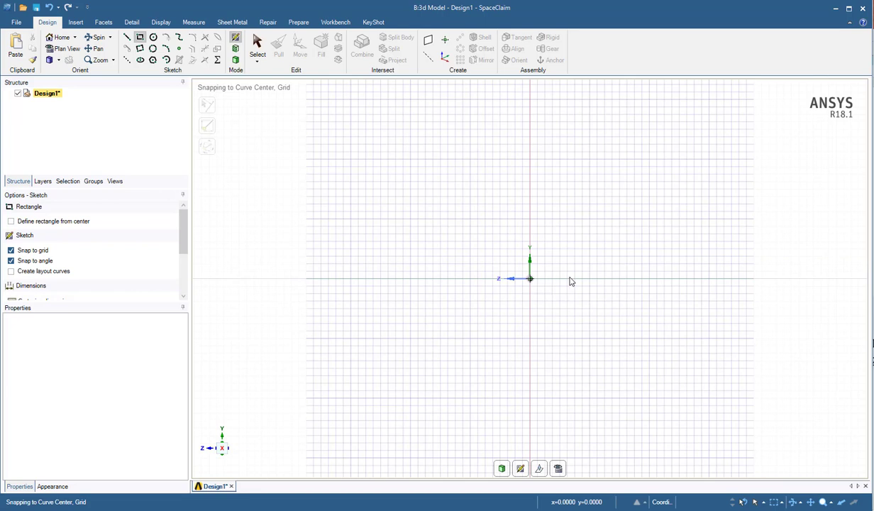
click(612, 280)
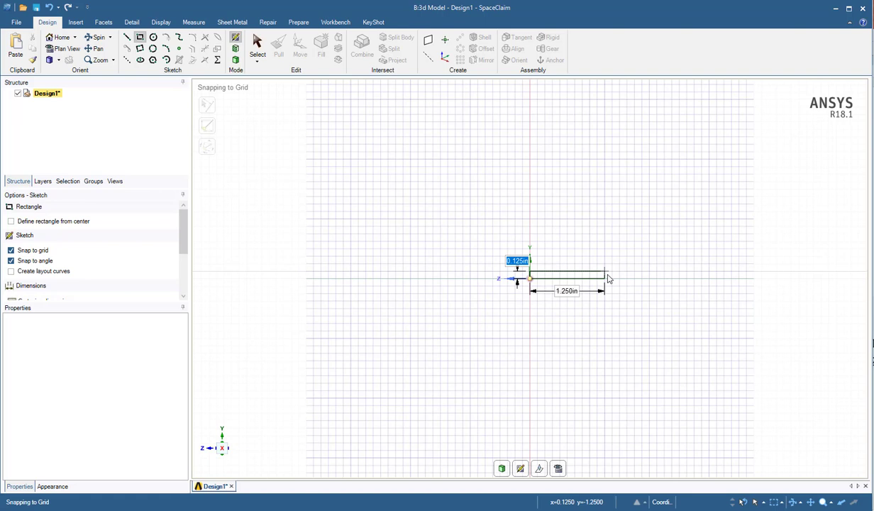
click(608, 279)
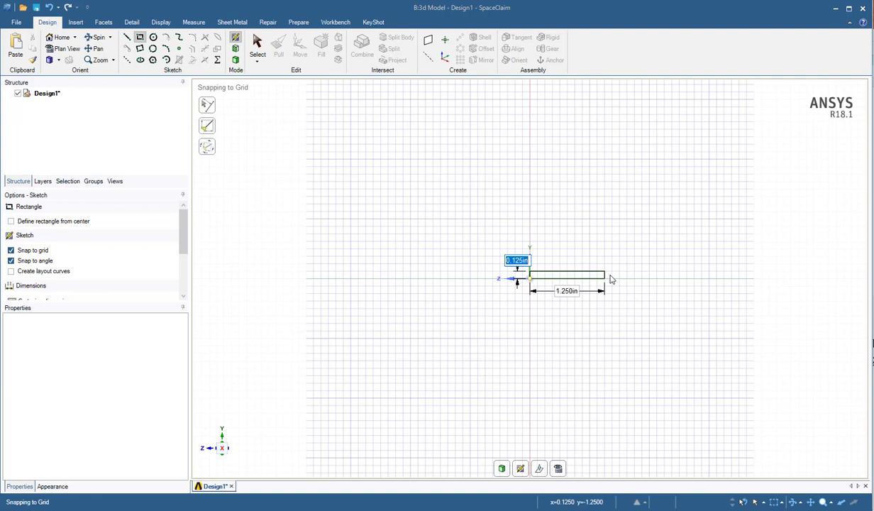
text(.03)
key(Tab)
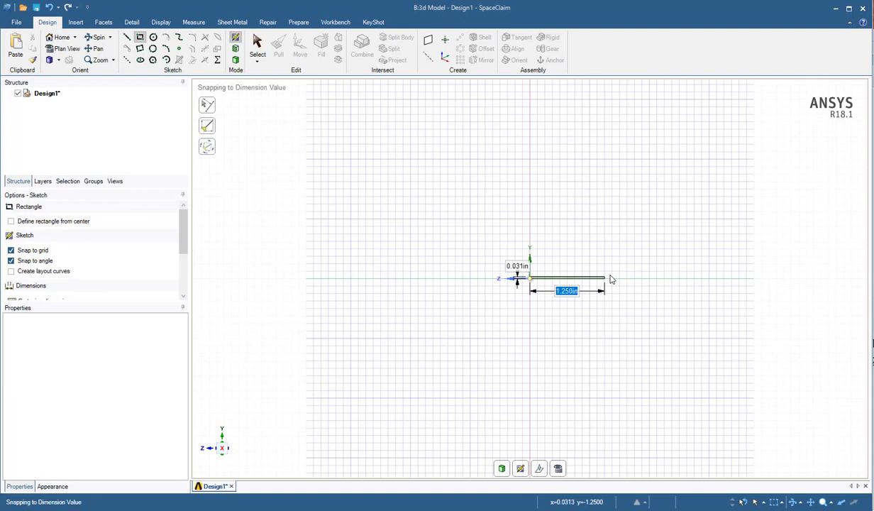
key(Return)
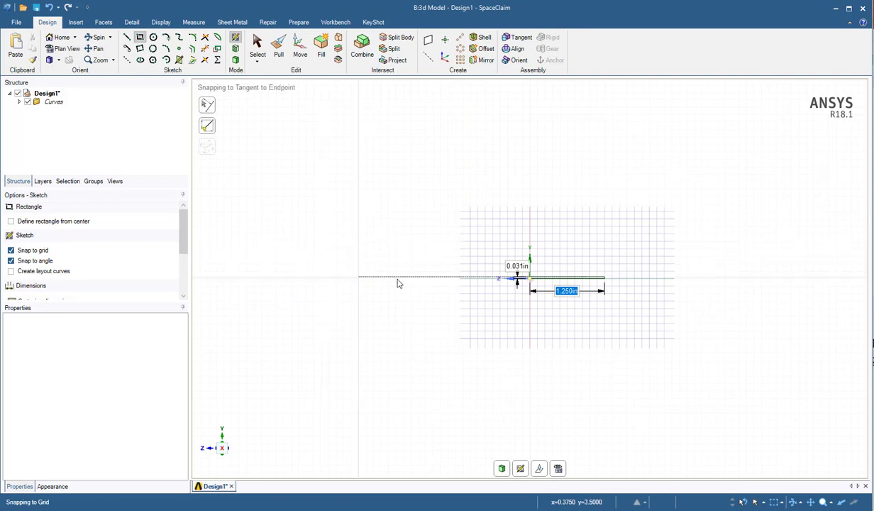
Step: Pull the rectangle's face 10 in into a solid strip and orbit to inspect it
scroll(411, 279, down, 3)
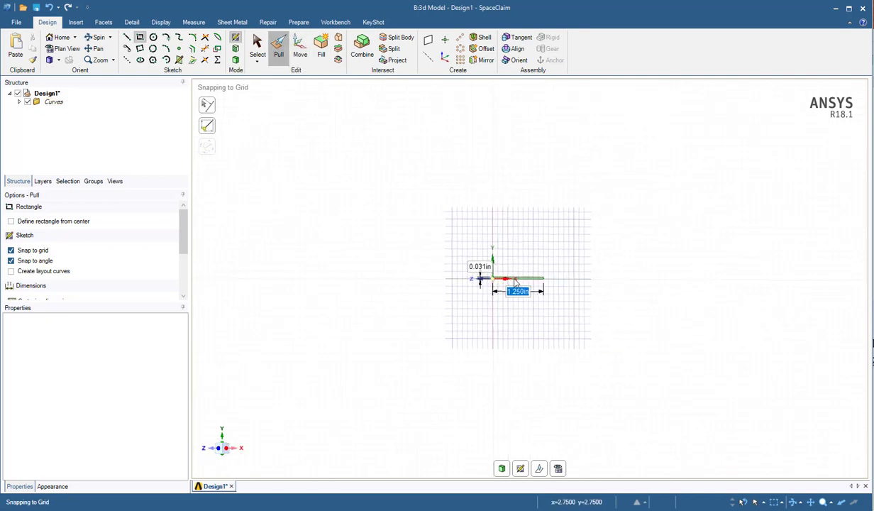
key(p)
click(506, 279)
scroll(507, 282, up, 5)
click(533, 272)
drag(533, 271, 693, 297)
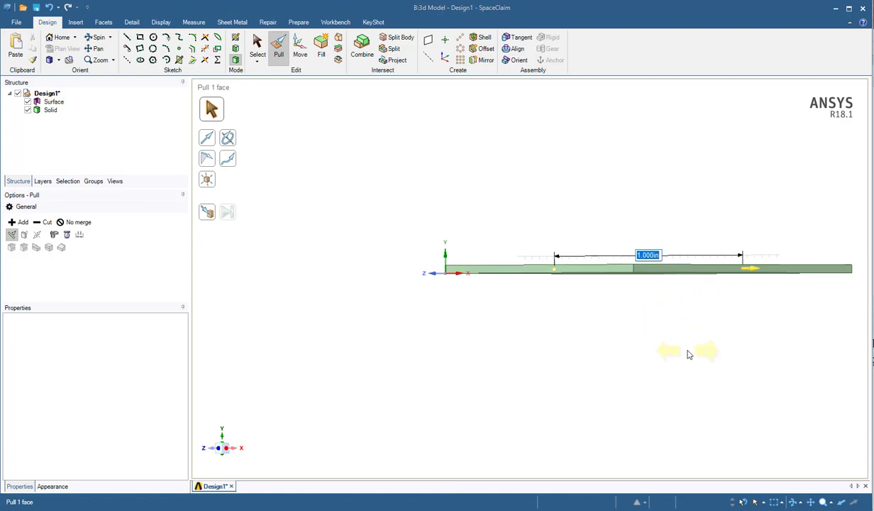
text(10)
key(Return)
scroll(784, 270, down, 3)
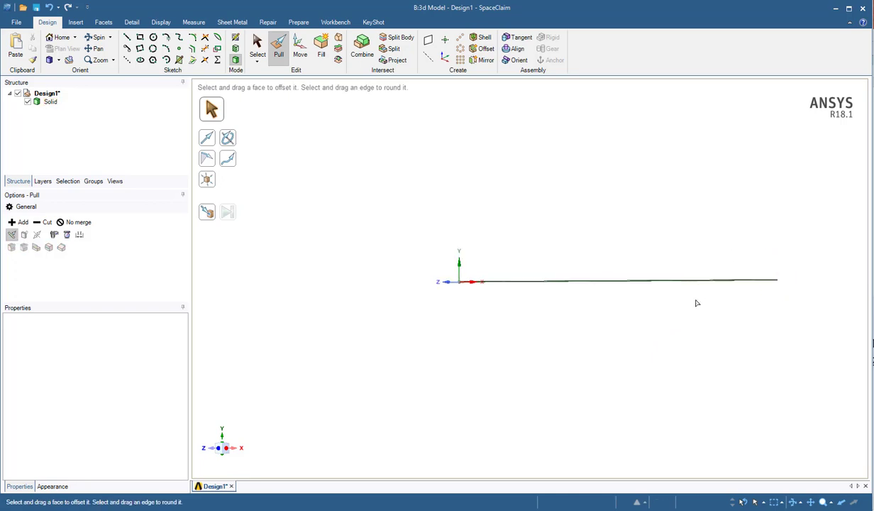
middle_drag(699, 312, 741, 327)
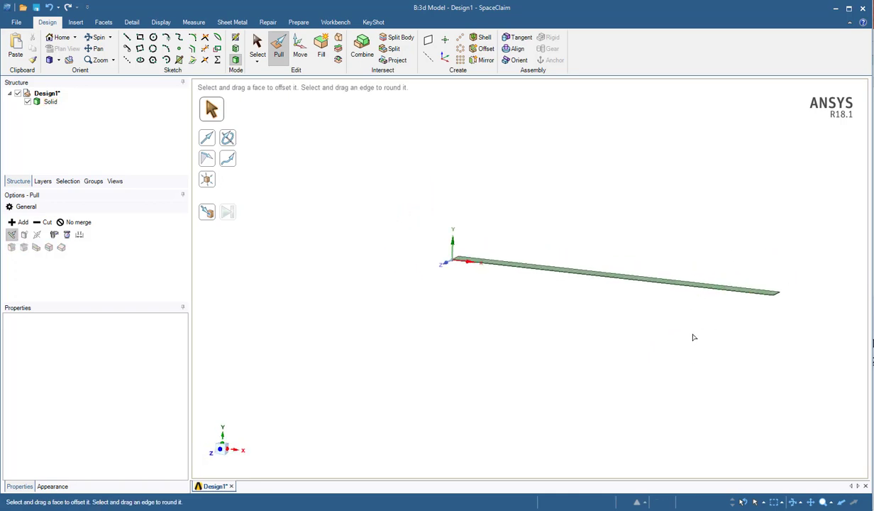
mouse_move(638, 345)
middle_down()
mouse_move(669, 317)
mouse_move(628, 347)
mouse_move(571, 349)
mouse_move(663, 323)
mouse_move(630, 340)
middle_up()
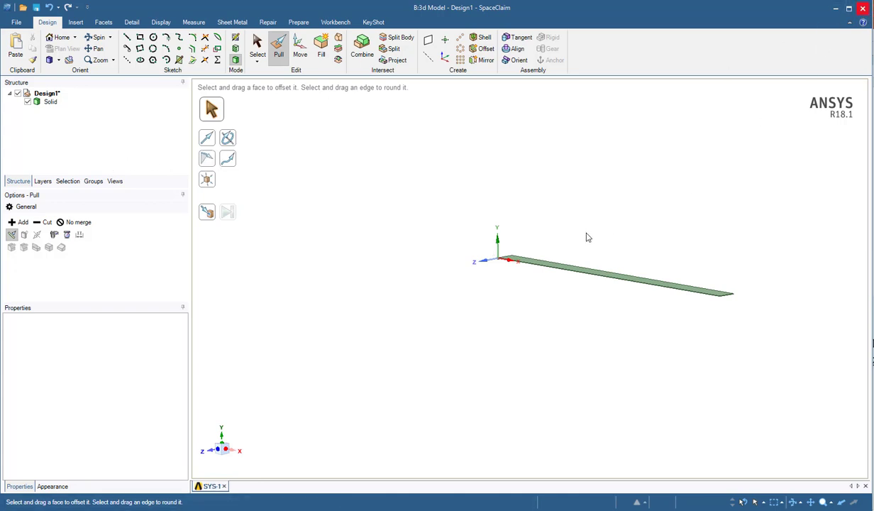
Step: Launch Mechanical with Edit... on system B's Model cell in Workbench
key(alt+Tab)
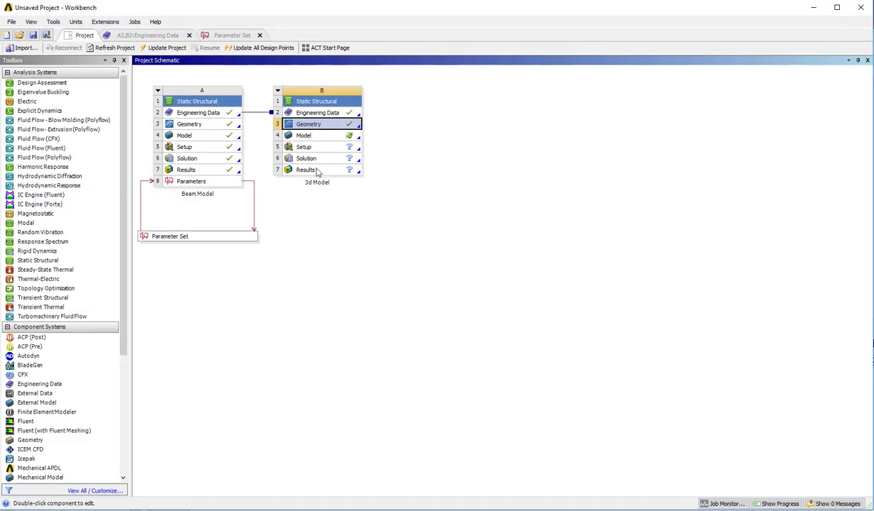
click(303, 139)
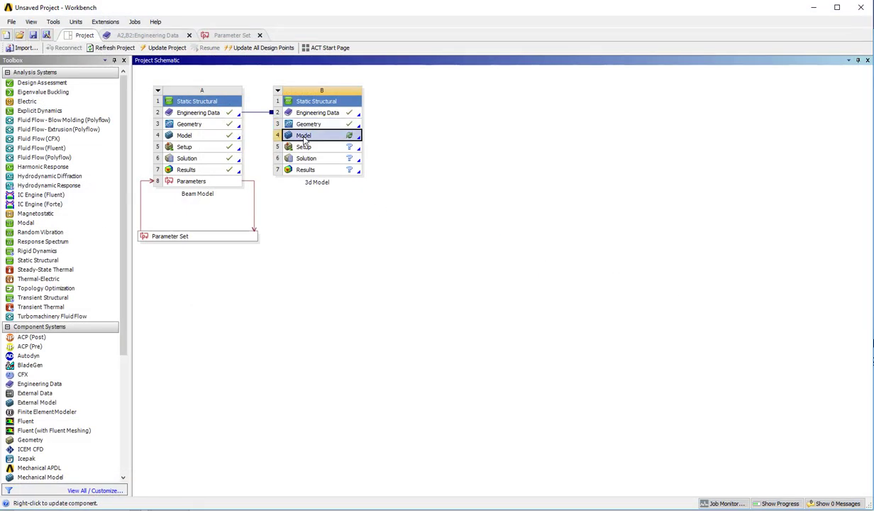
right_click(303, 139)
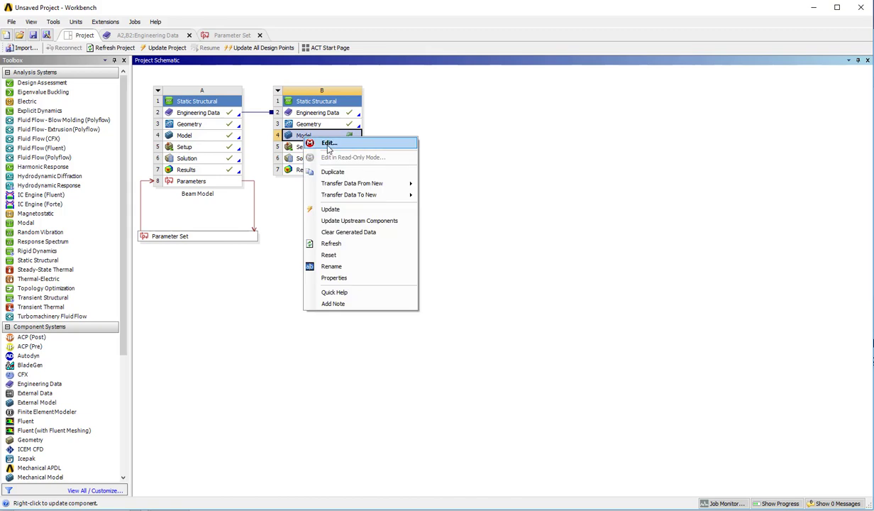
click(328, 145)
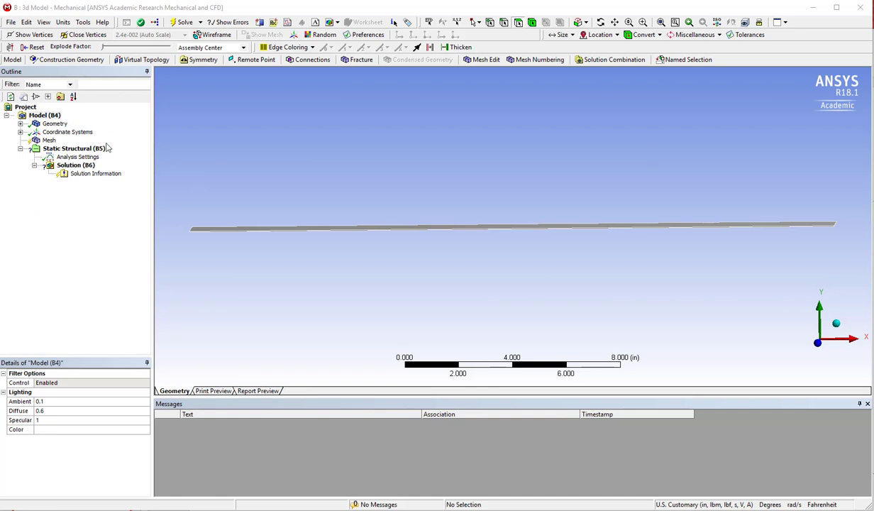
click(54, 123)
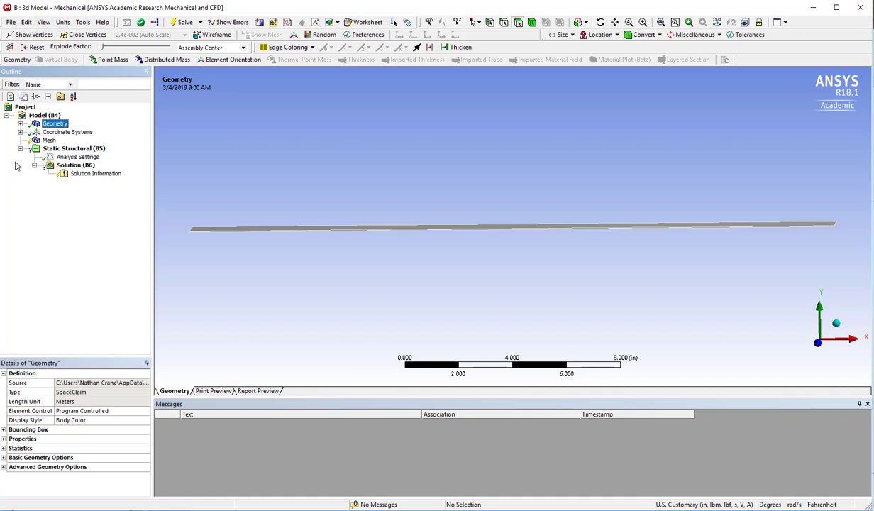
click(21, 123)
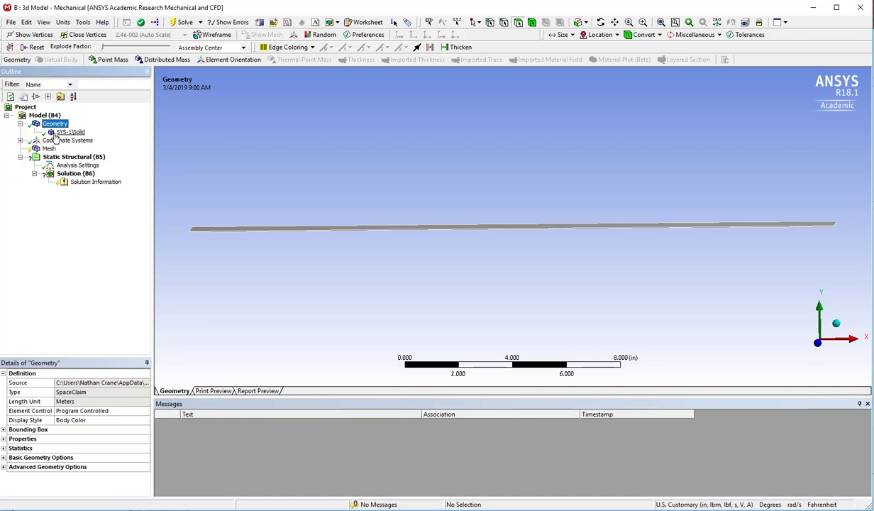
click(54, 133)
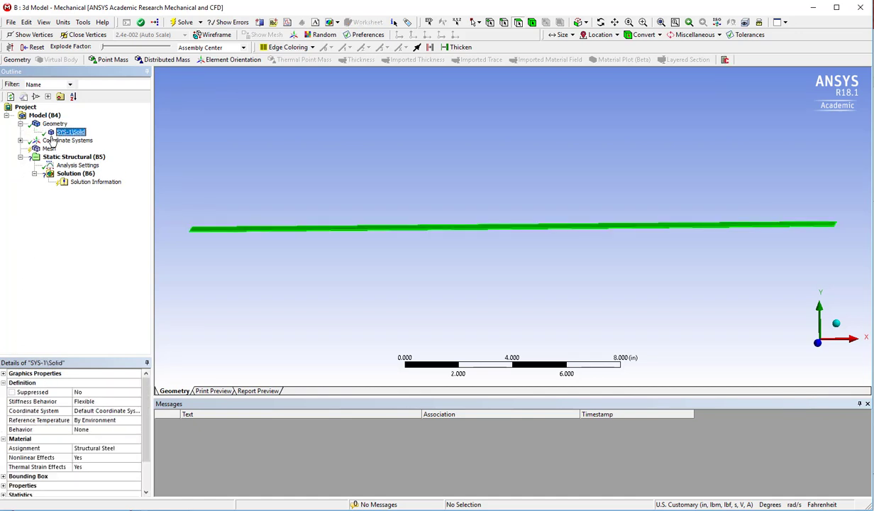
click(91, 447)
click(137, 448)
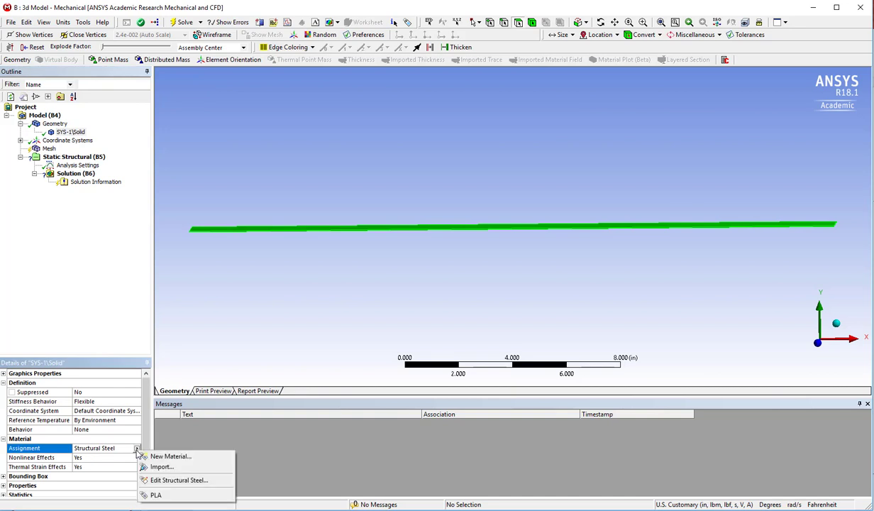
click(153, 494)
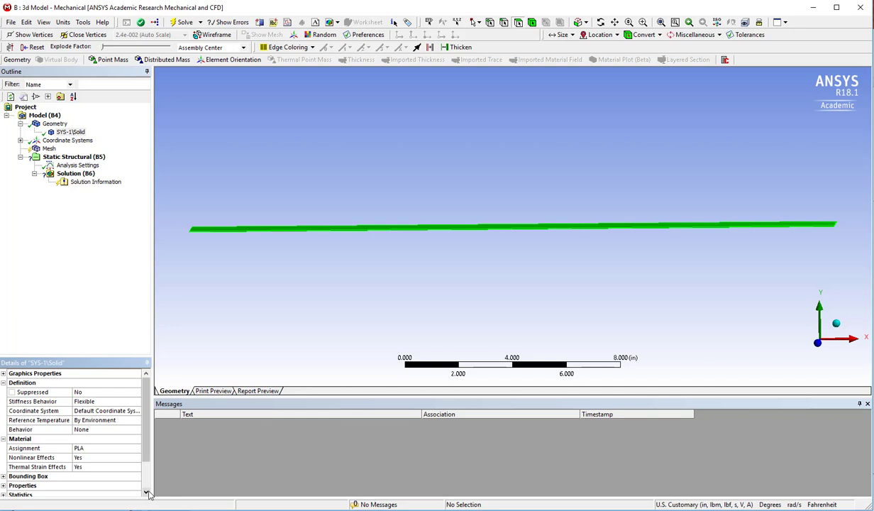
click(128, 448)
click(137, 448)
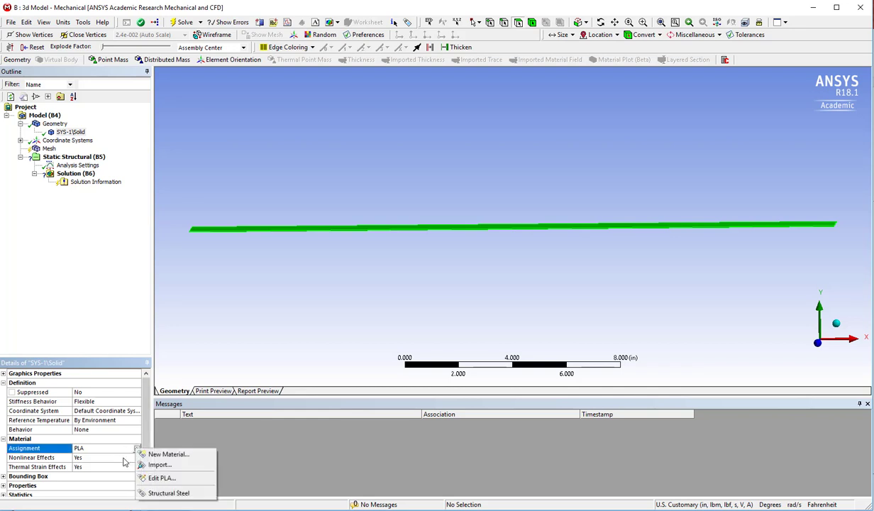
click(149, 494)
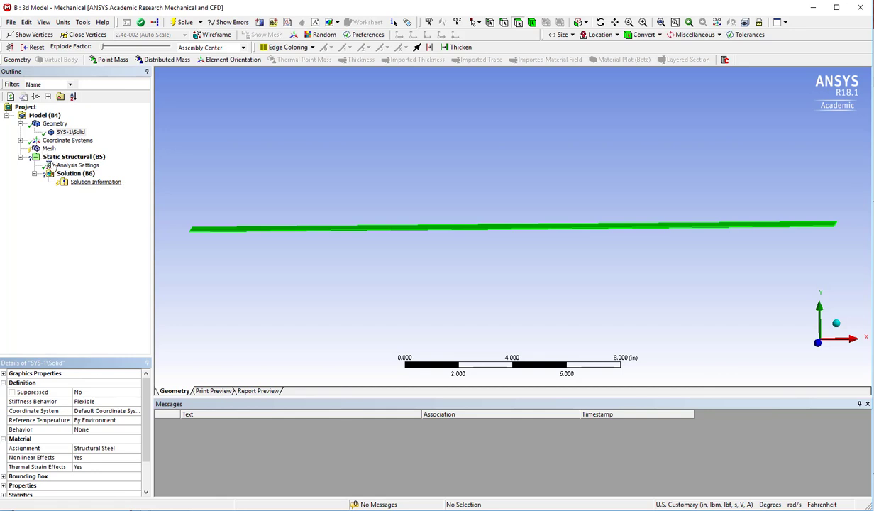
Step: Add a Body Sizing mesh control scoped to the beam body with a 1 in element size
click(48, 149)
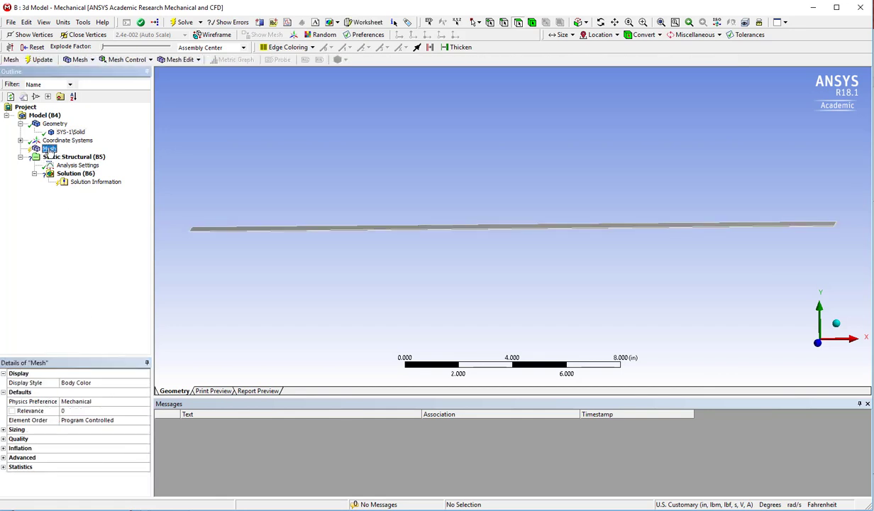
click(127, 61)
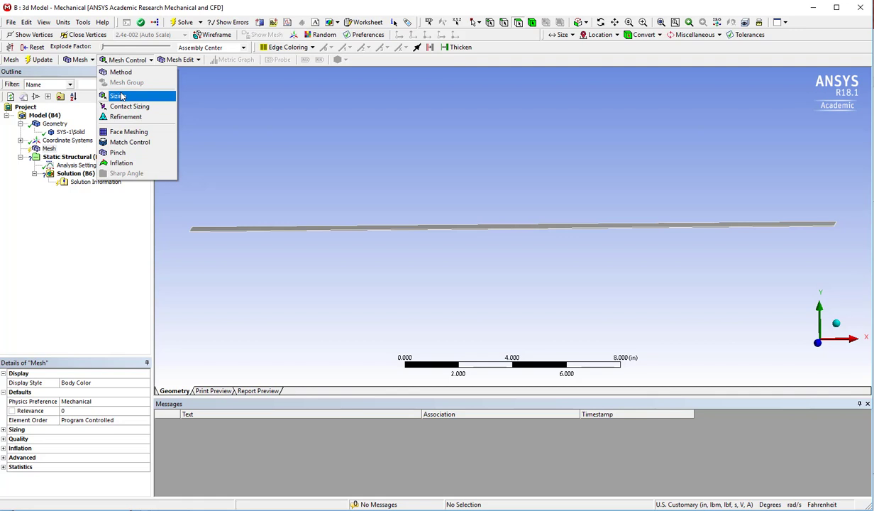
click(120, 96)
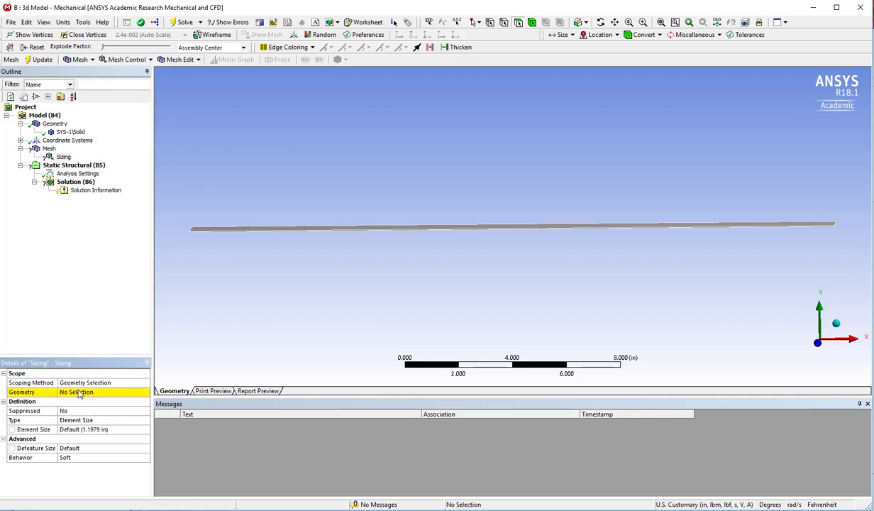
click(531, 22)
click(465, 231)
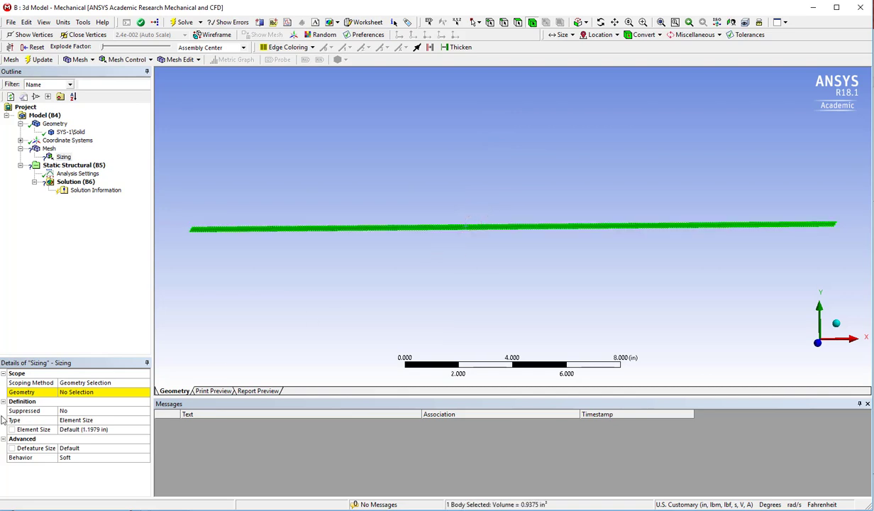
click(78, 393)
click(76, 392)
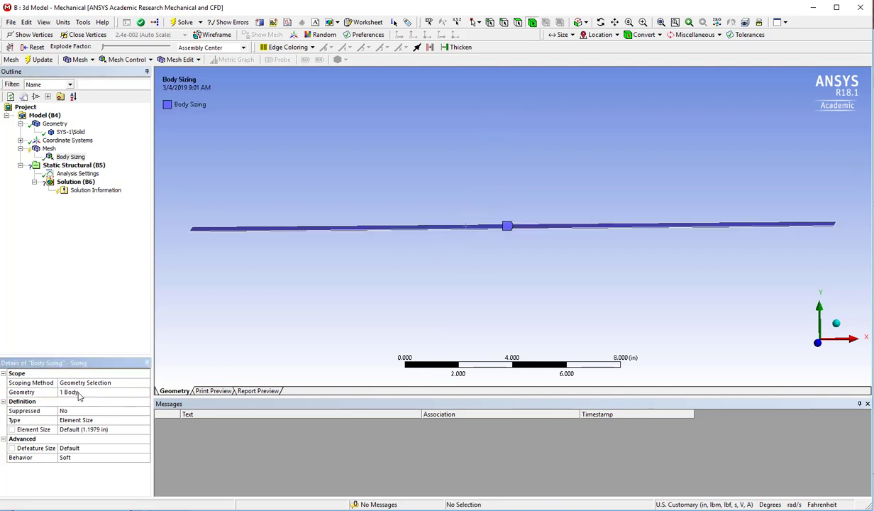
click(73, 430)
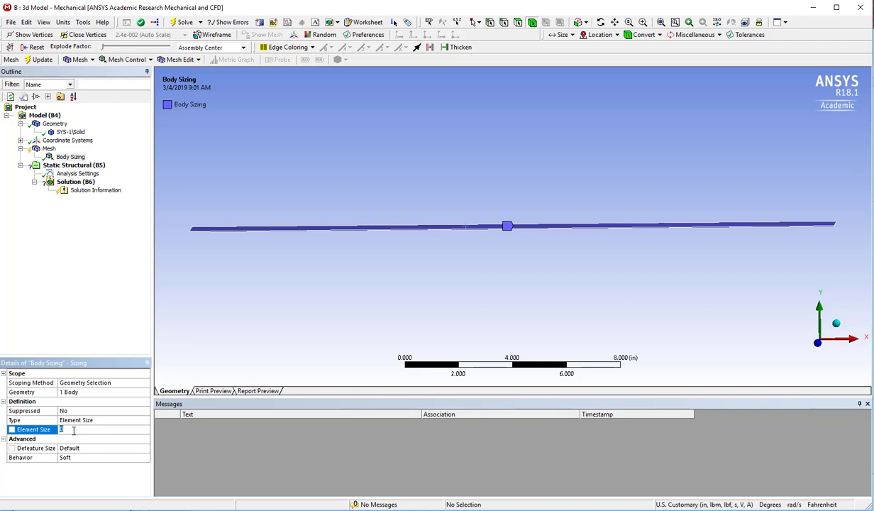
text(1)
key(Return)
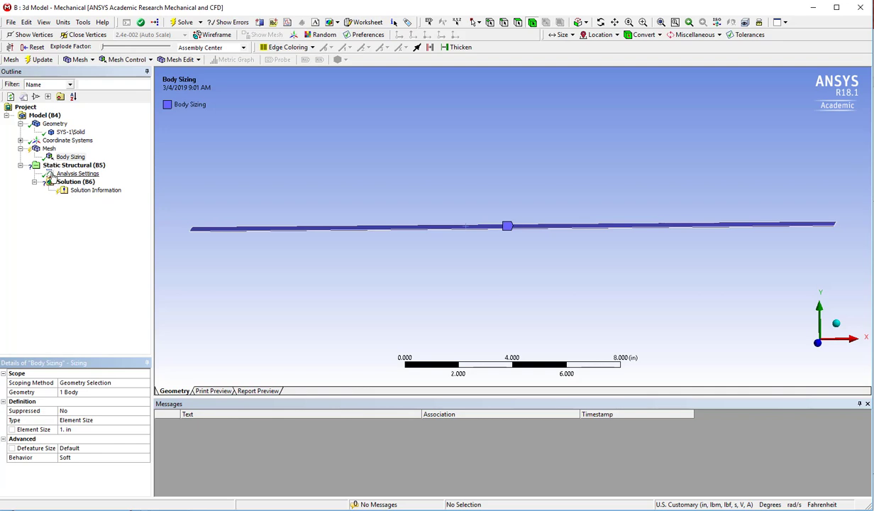
Step: Add a Fixed Support on one end face of the beam
click(64, 165)
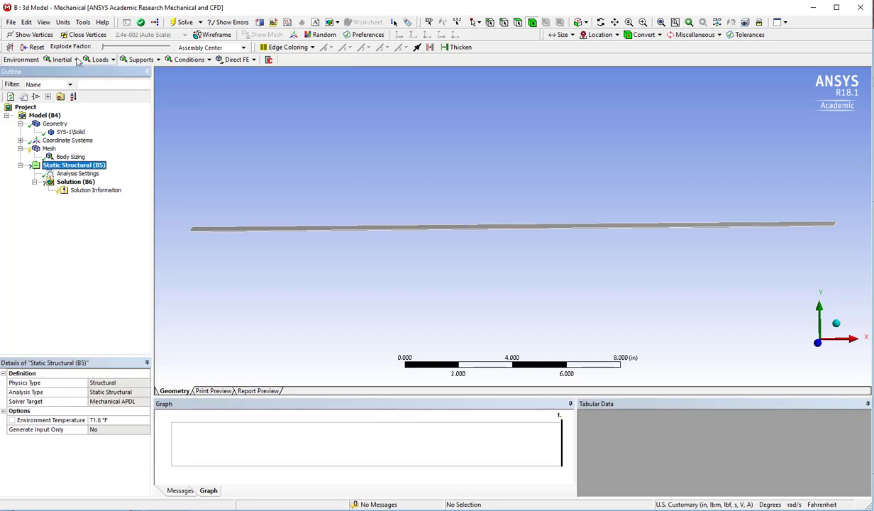
click(138, 60)
click(149, 72)
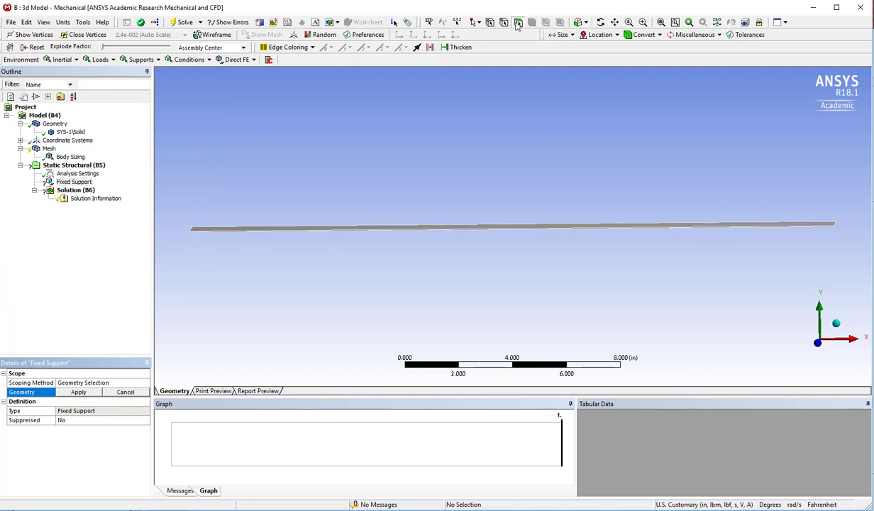
middle_drag(212, 198, 291, 299)
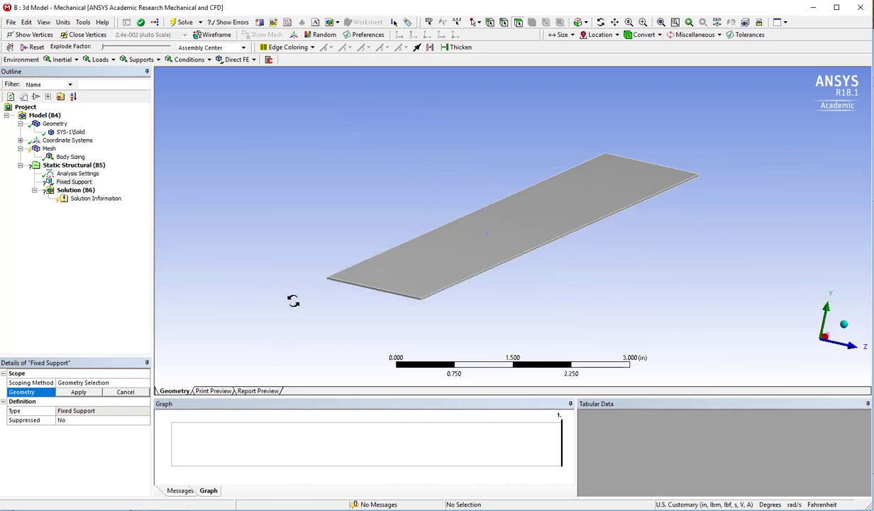
click(343, 285)
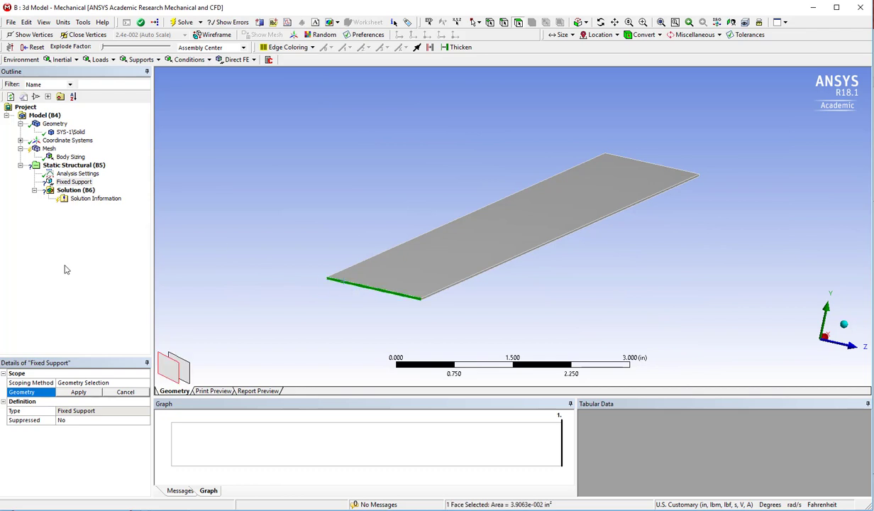
click(78, 392)
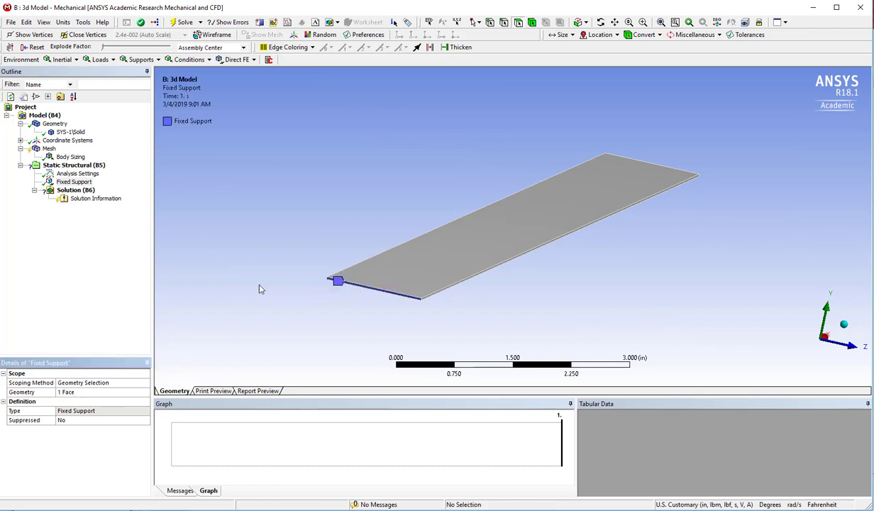
Step: Apply a Moment load to the beam's opposite end face
middle_drag(389, 331, 296, 312)
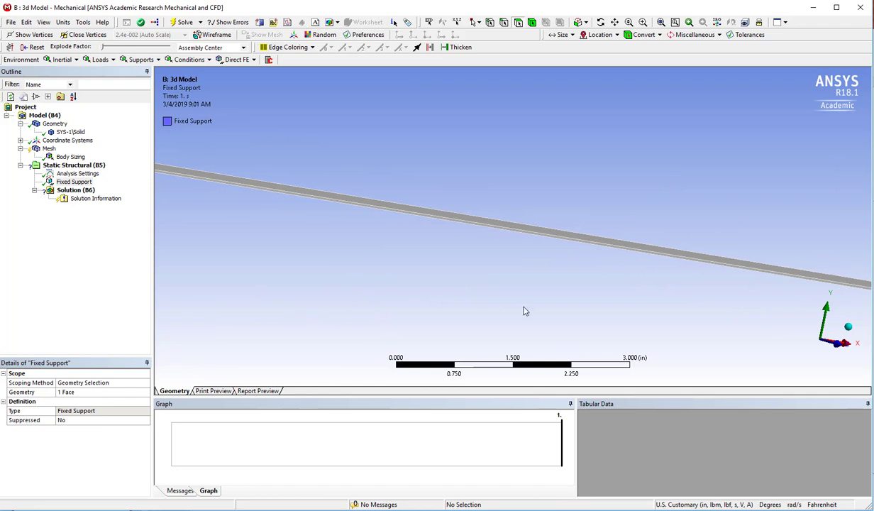
scroll(539, 306, up, 2)
middle_drag(539, 306, 655, 302)
scroll(741, 297, down, 3)
middle_drag(741, 296, 524, 253)
scroll(495, 273, up, 2)
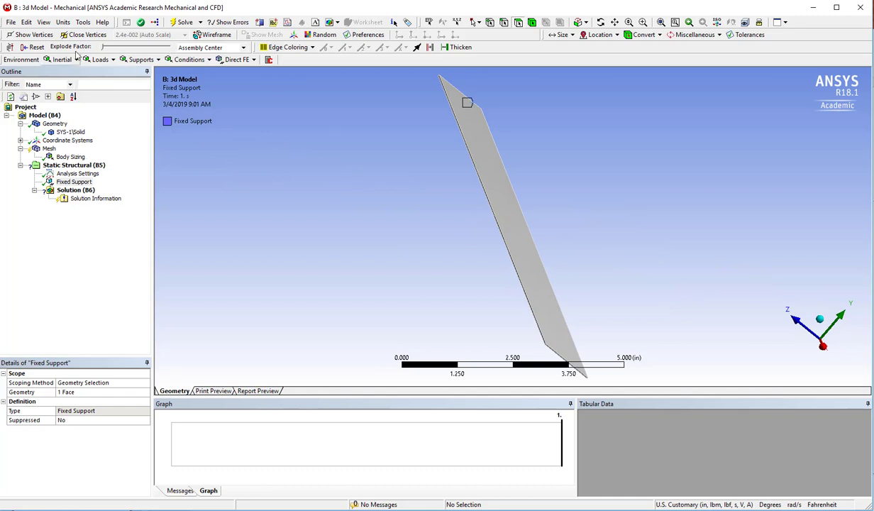
click(97, 59)
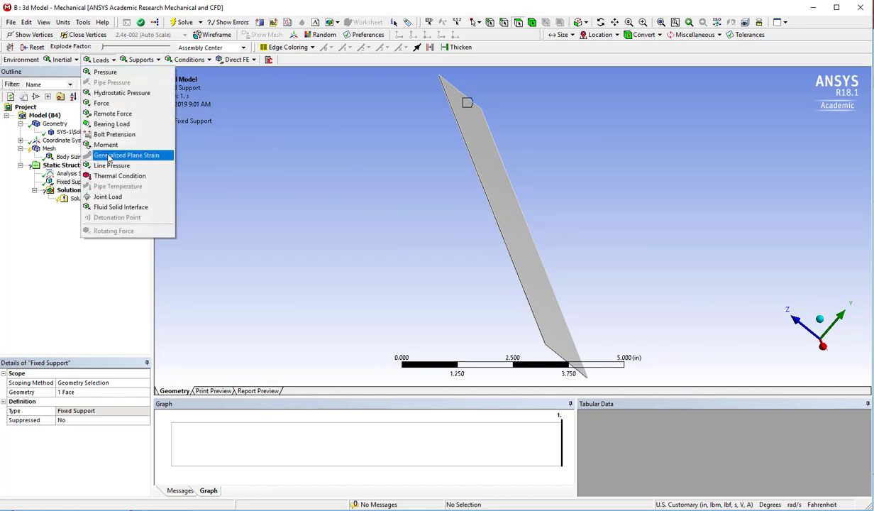
click(128, 144)
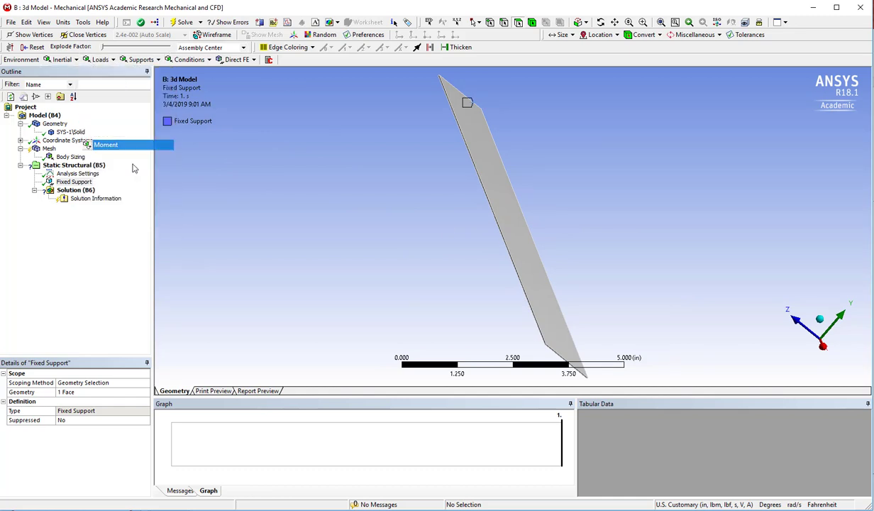
click(556, 357)
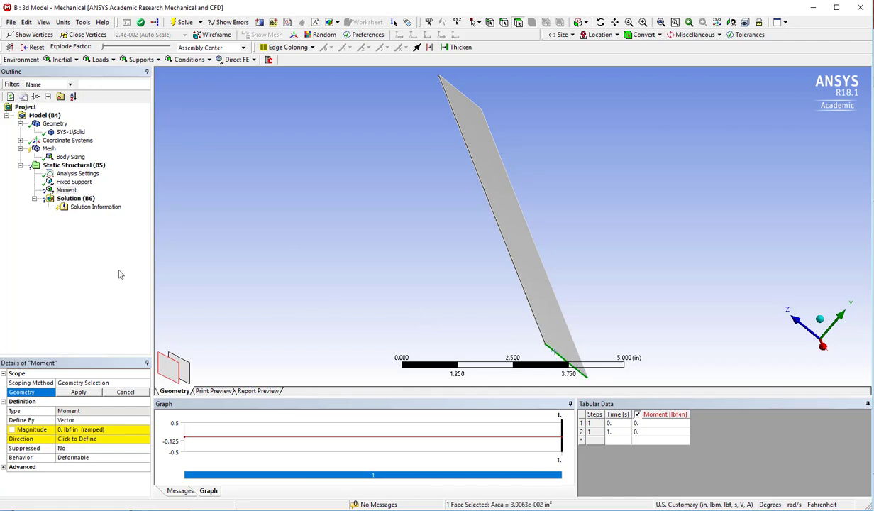
click(78, 392)
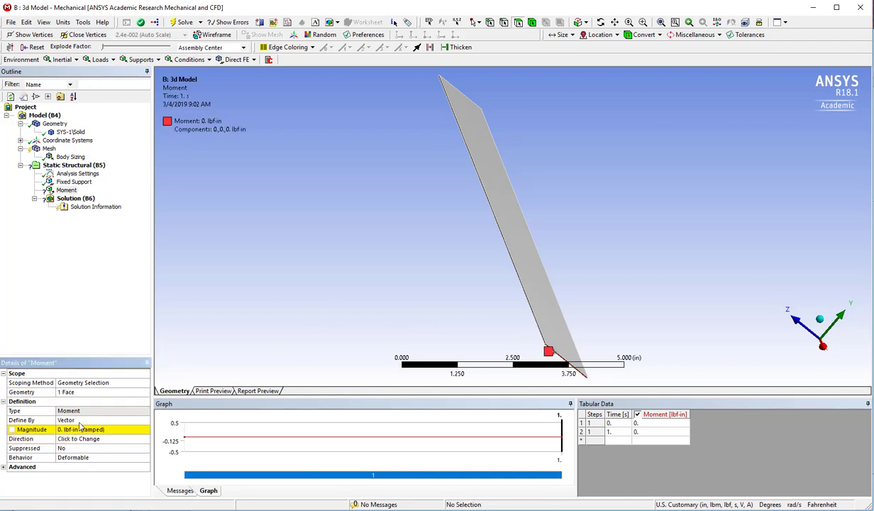
Step: Define the moment by Components with a Z component of 10 lbf·in
click(97, 420)
click(146, 421)
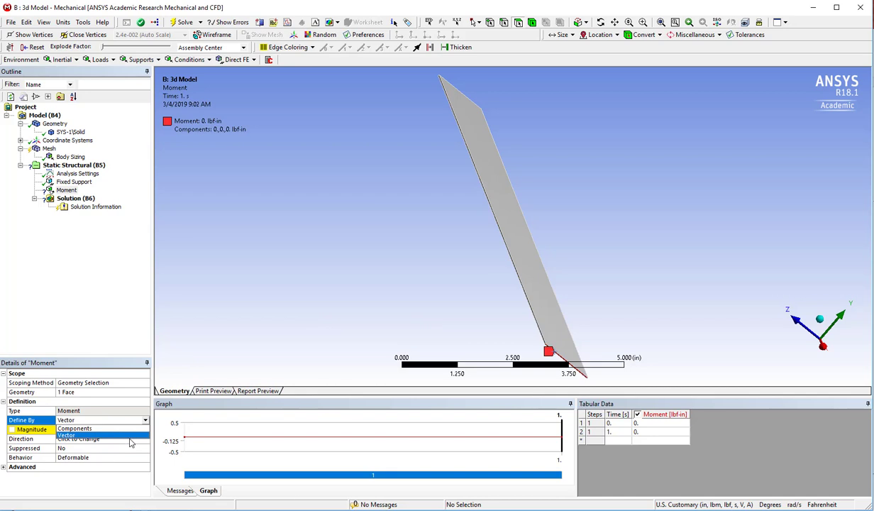
click(130, 428)
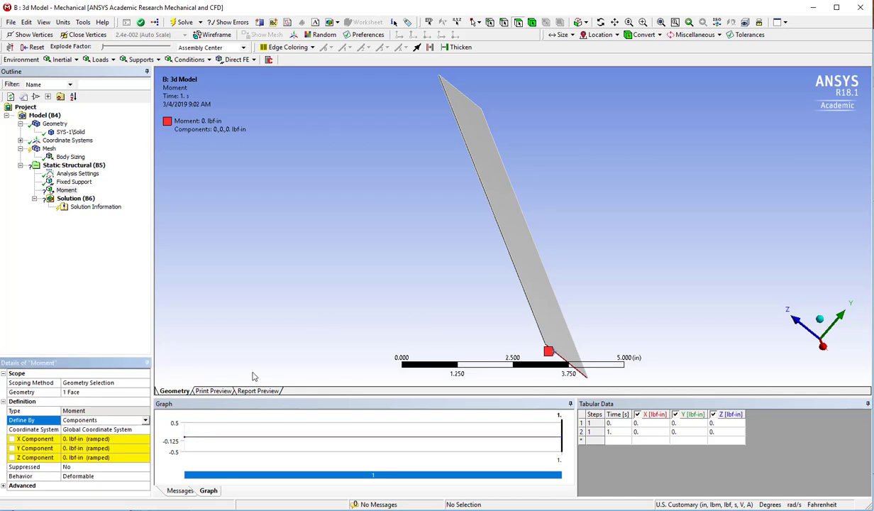
middle_drag(321, 312, 455, 322)
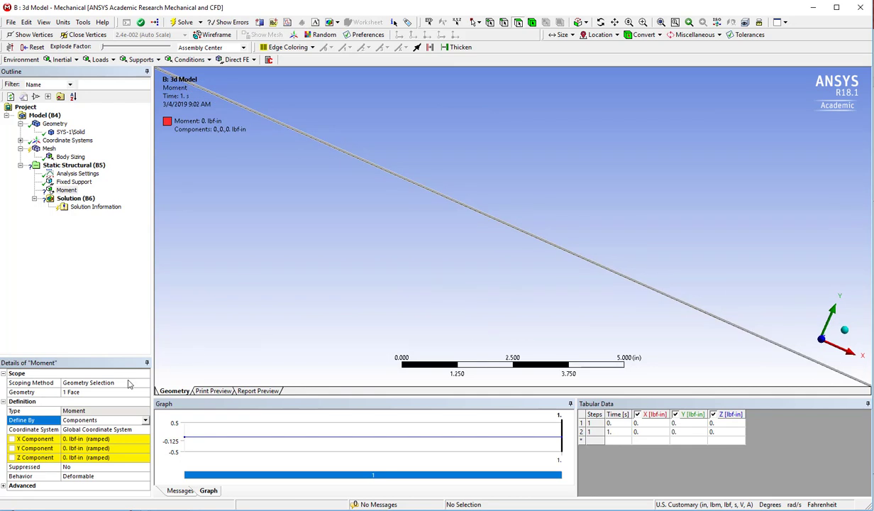
click(73, 458)
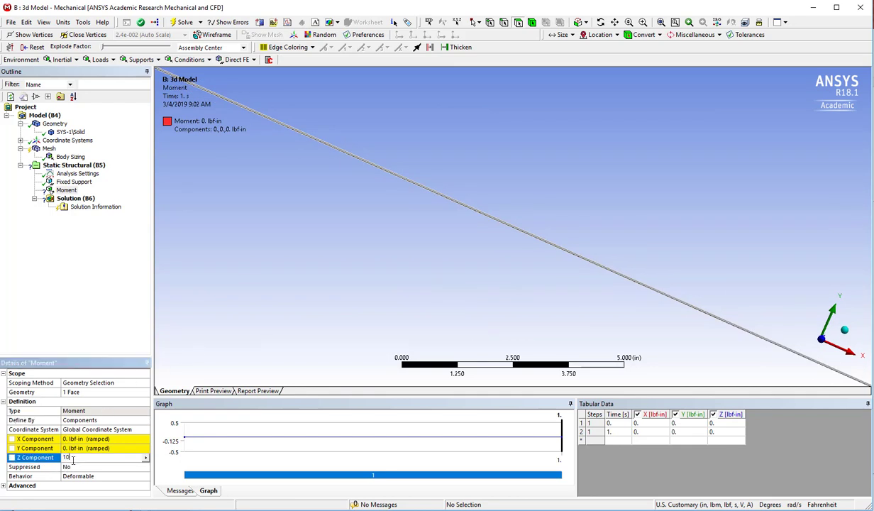
key(Return)
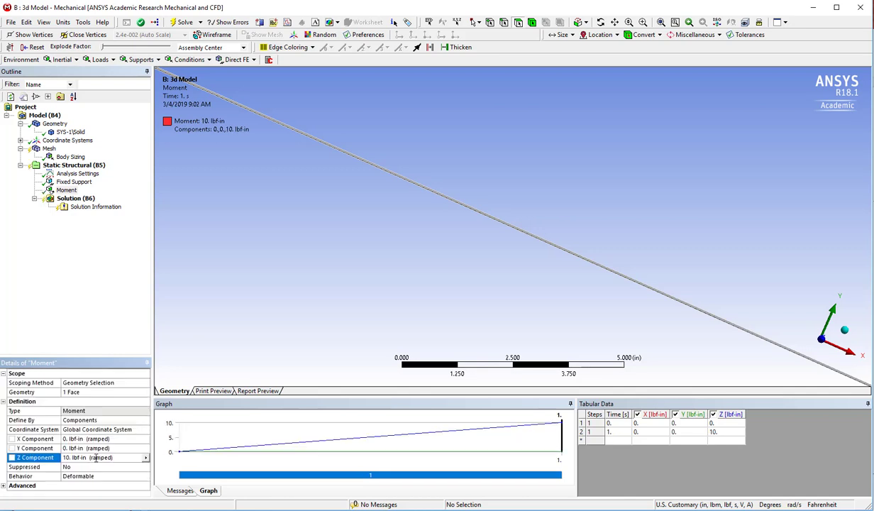
scroll(281, 291, down, 3)
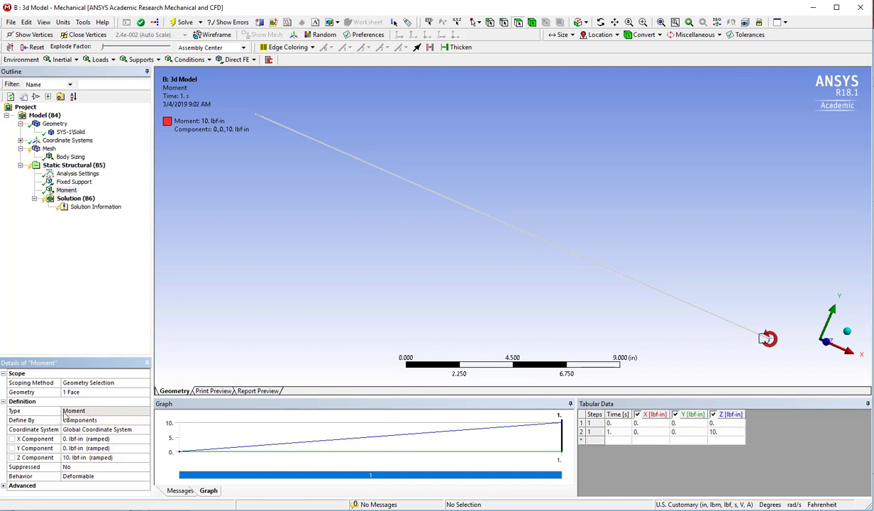
Step: Set Analysis Settings to 7 steps and check the mesh node count in Statistics
click(73, 173)
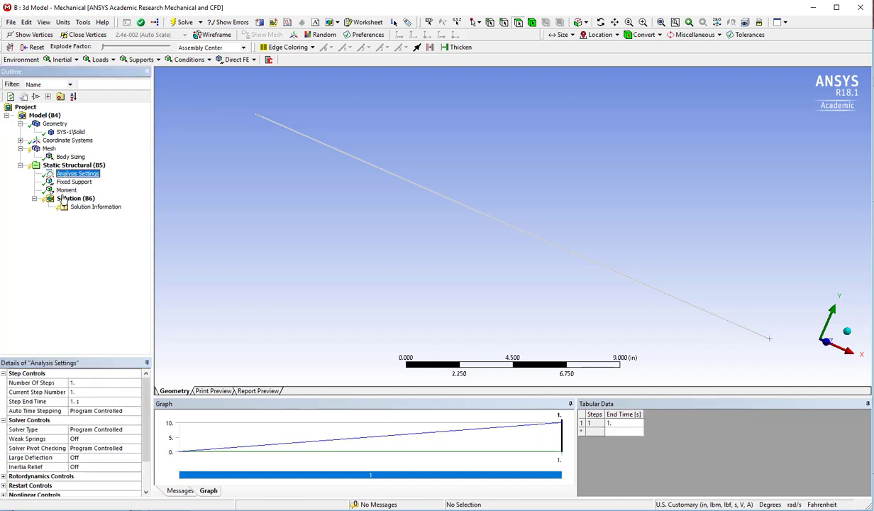
click(92, 383)
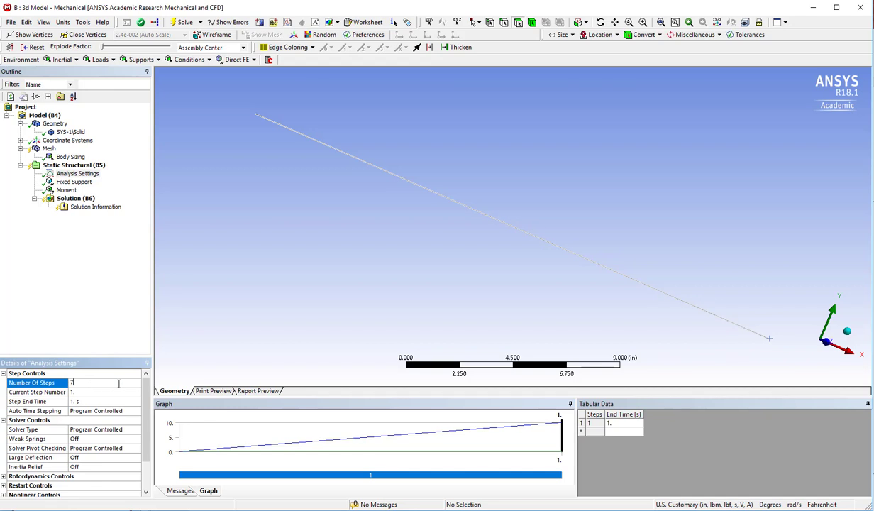
key(Return)
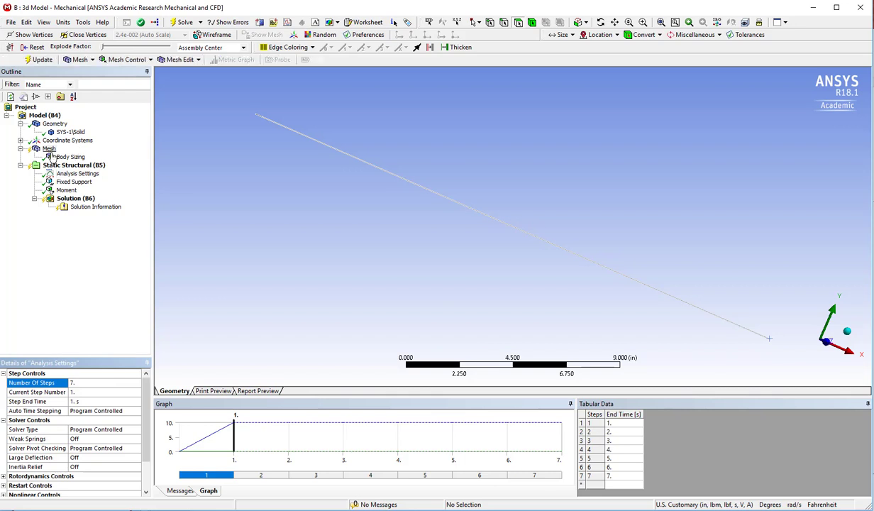
click(49, 148)
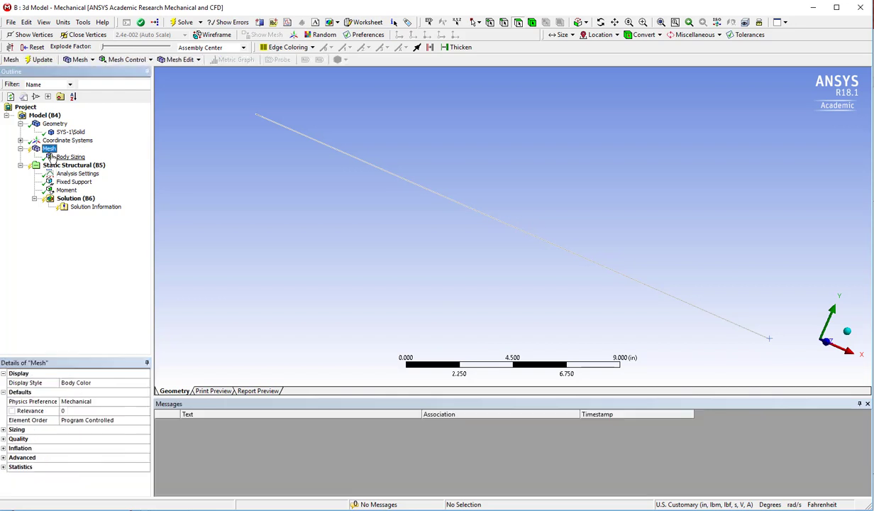
click(5, 466)
click(12, 476)
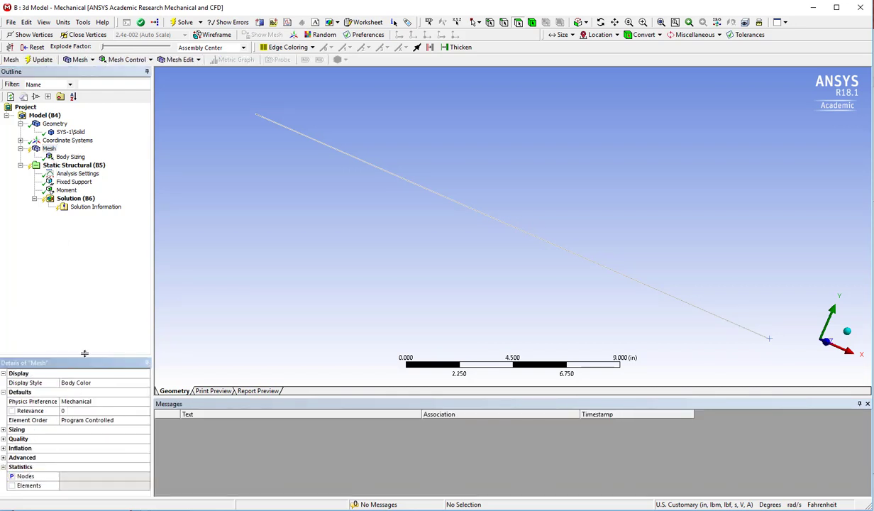
Step: Enter Z moments 0.1, 0.2, 0.5, 1, 2, 5 and 10 lbf·in for the seven steps in Tabular Data
click(55, 190)
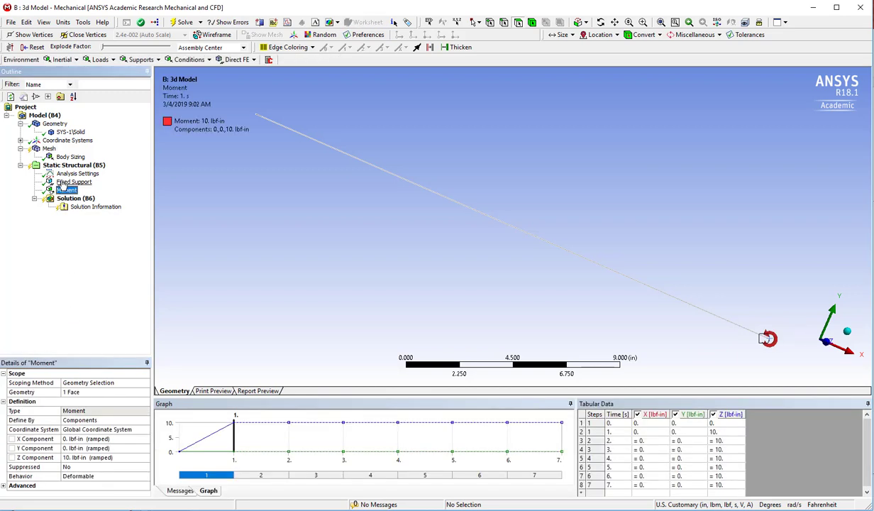
click(714, 433)
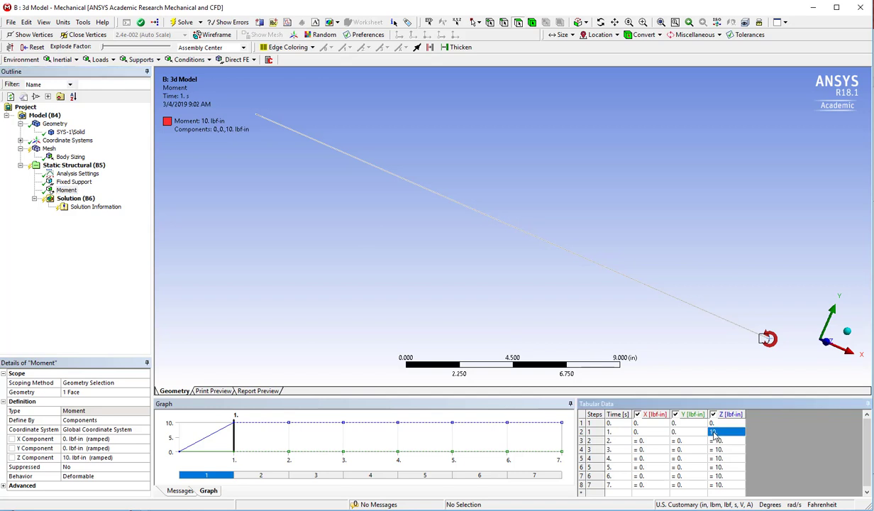
text(1)
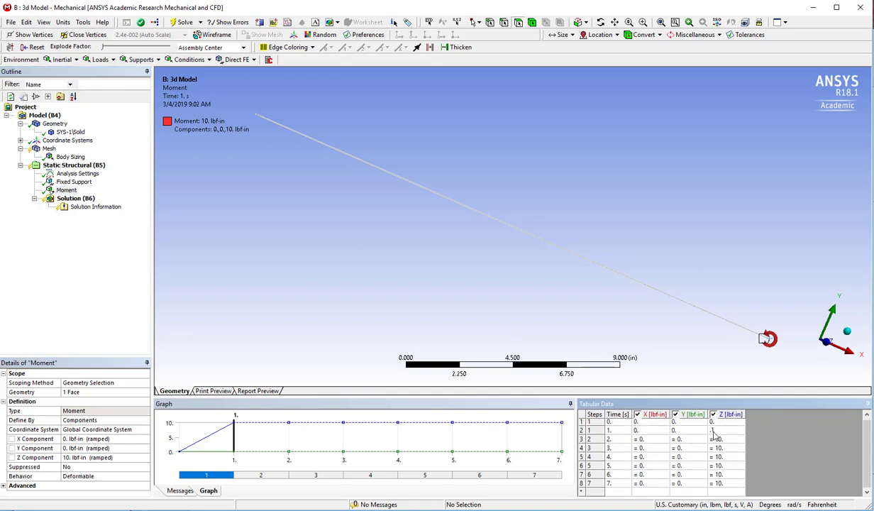
key(Return)
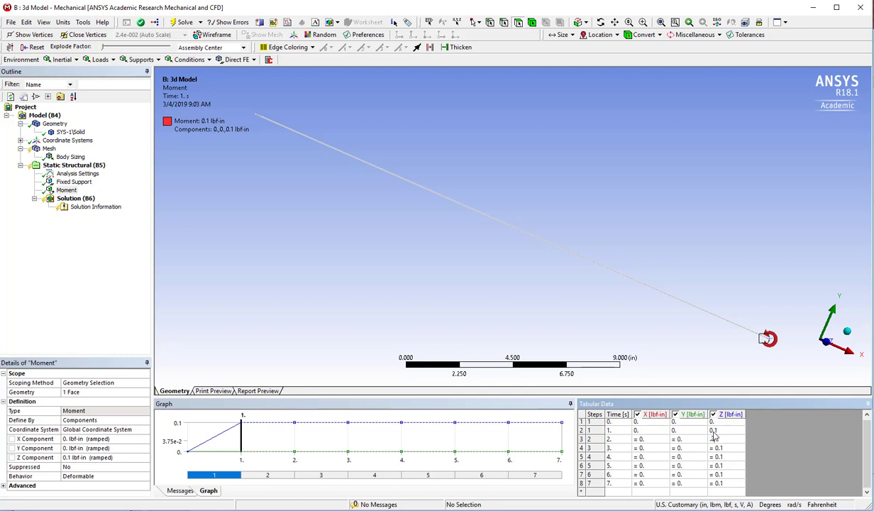
text(0.25)
key(Return)
text(0.5)
key(Return)
text(1)
key(Return)
text(2)
key(Return)
text(5)
key(Return)
text(10)
key(Return)
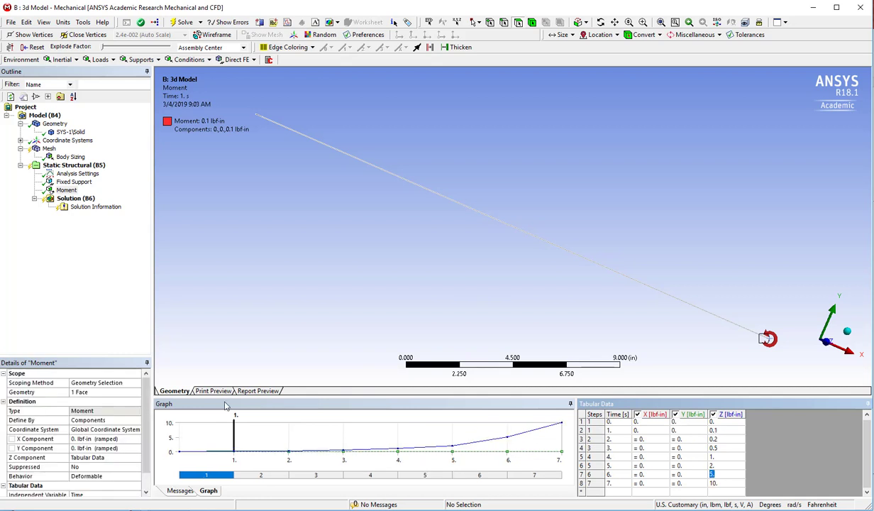
Step: Insert an Equivalent Stress result and two Directional Deformation results under Solution
click(65, 198)
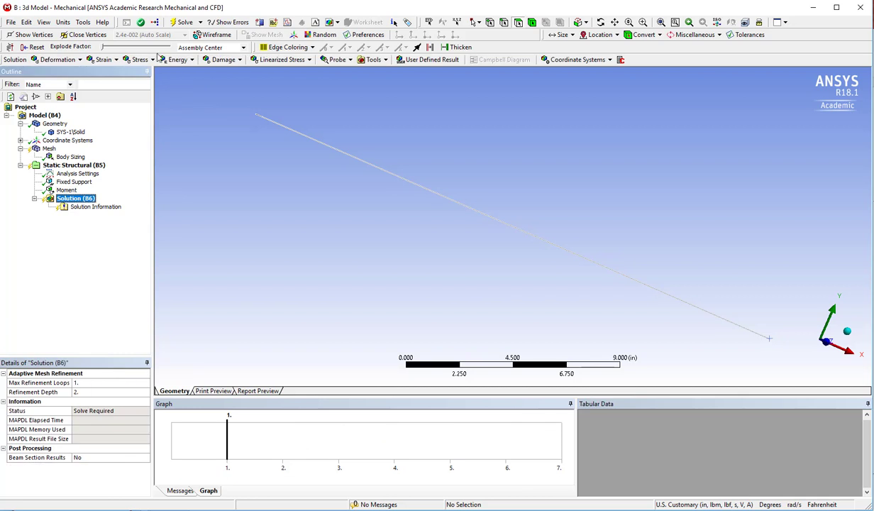
click(104, 59)
click(137, 61)
click(138, 59)
click(149, 73)
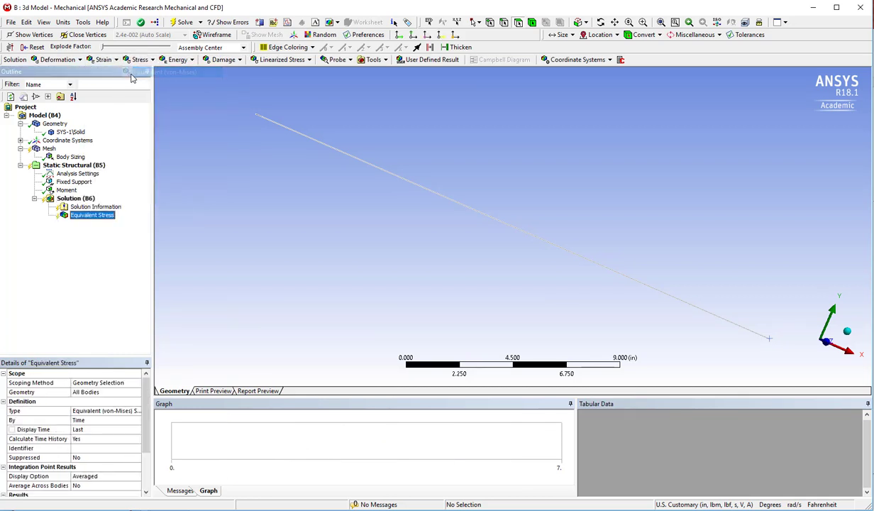
click(56, 59)
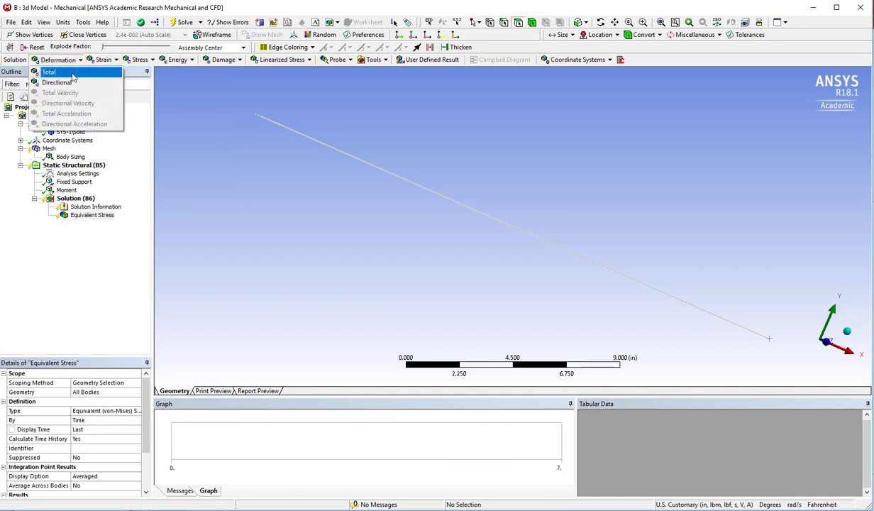
click(68, 81)
click(65, 59)
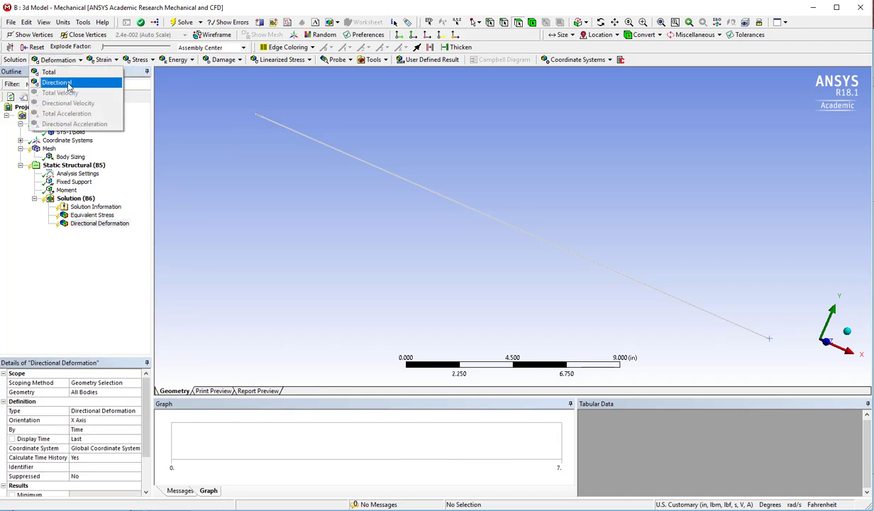
click(68, 82)
Step: Rename the two Directional Deformation results to 'x deformation' and 'y deformation'
click(100, 223)
right_click(99, 222)
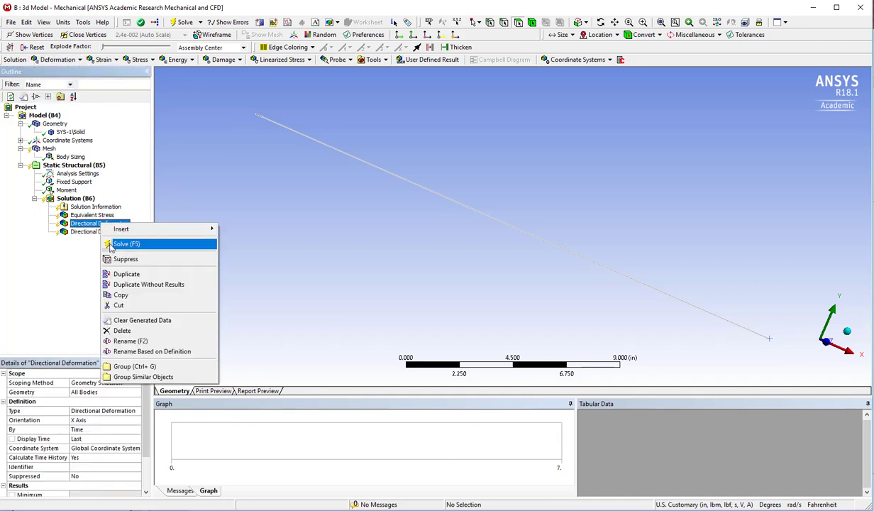
click(122, 343)
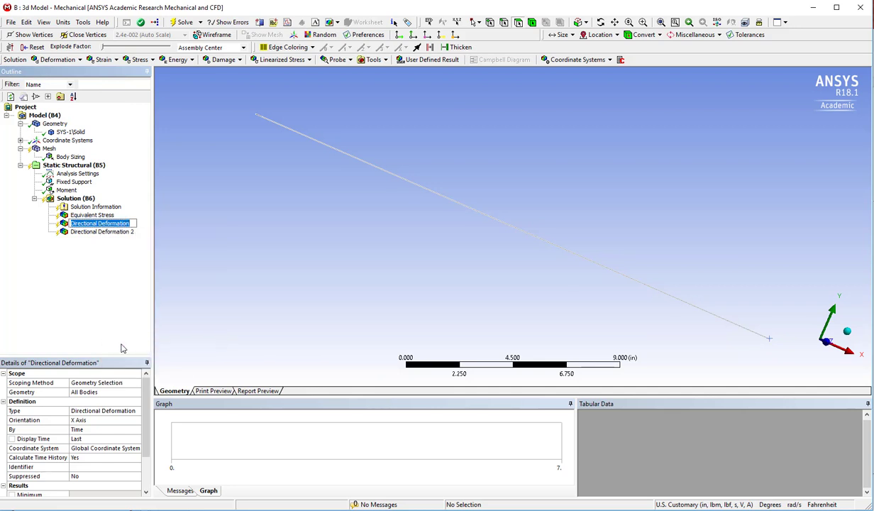
text(x deformation)
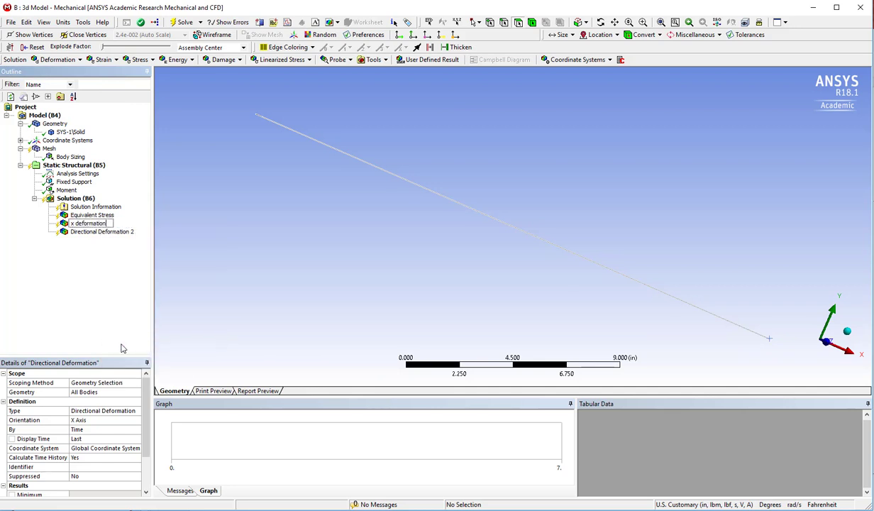
key(Return)
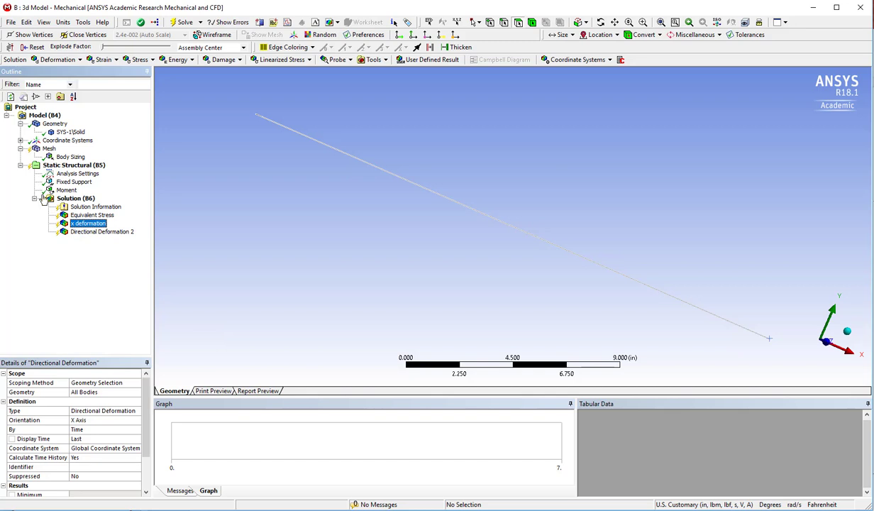
click(75, 232)
right_click(74, 234)
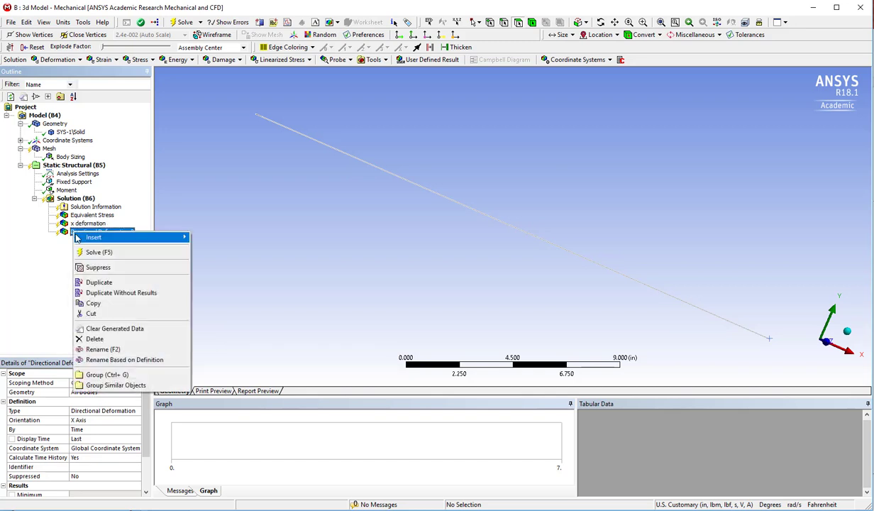
click(87, 350)
text(y deformation)
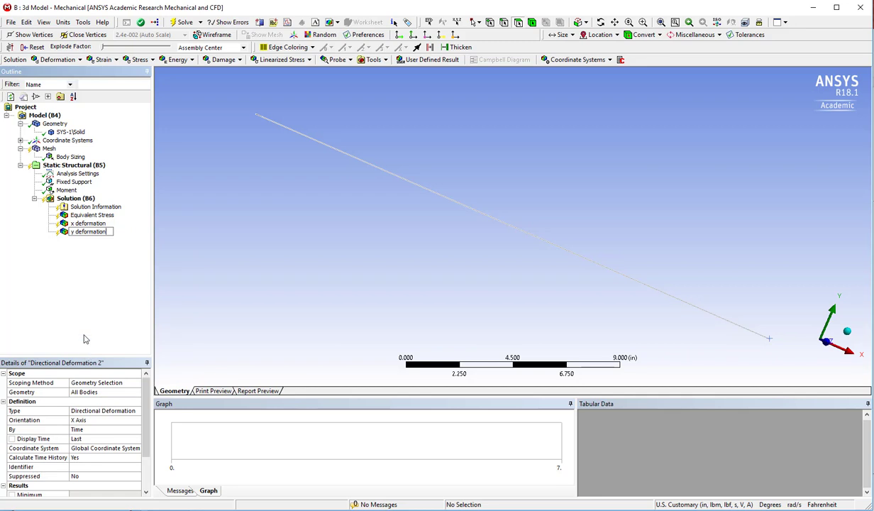
key(Return)
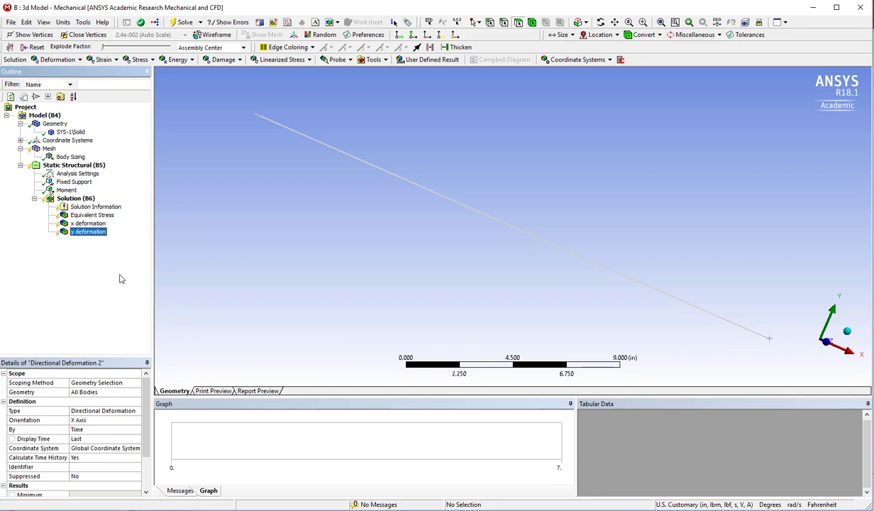
Step: Set the y deformation result's Orientation to Y Axis
click(372, 60)
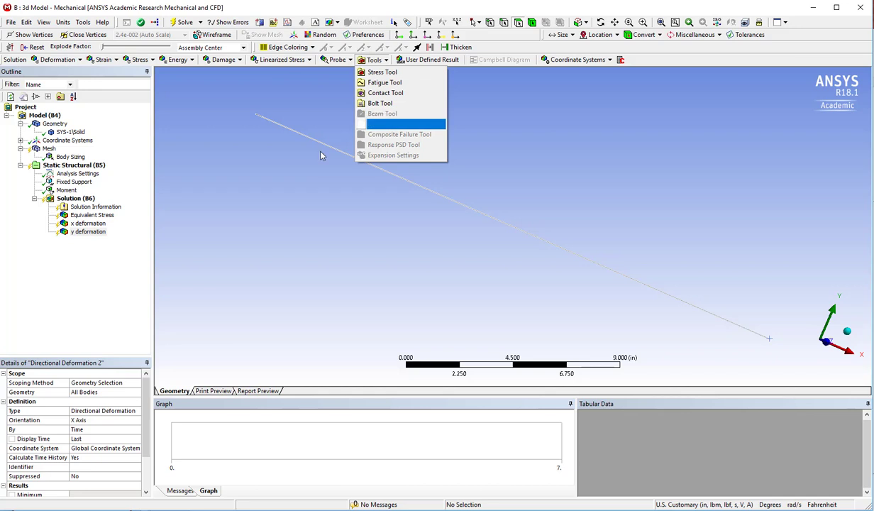
click(257, 240)
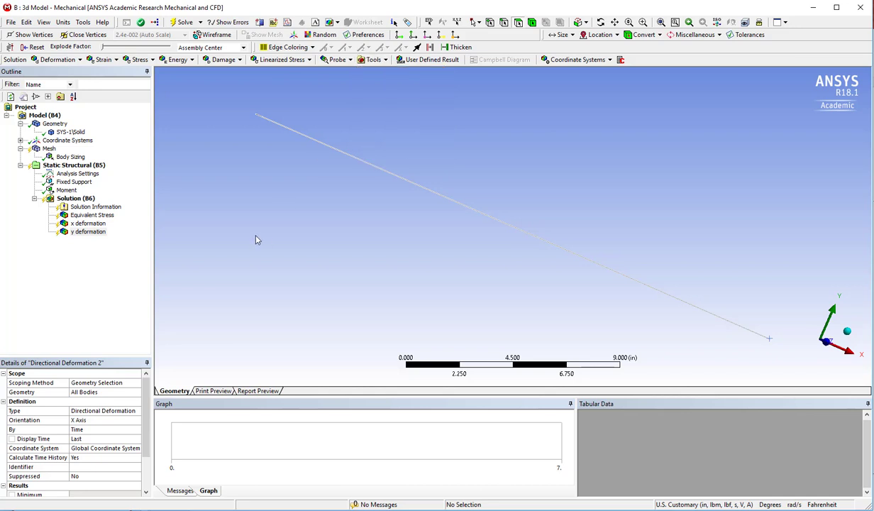
click(73, 224)
click(78, 421)
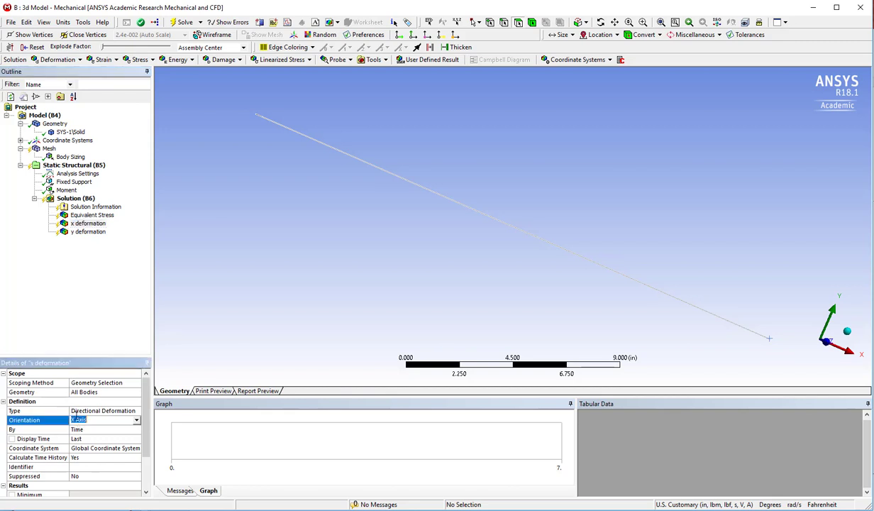
click(79, 231)
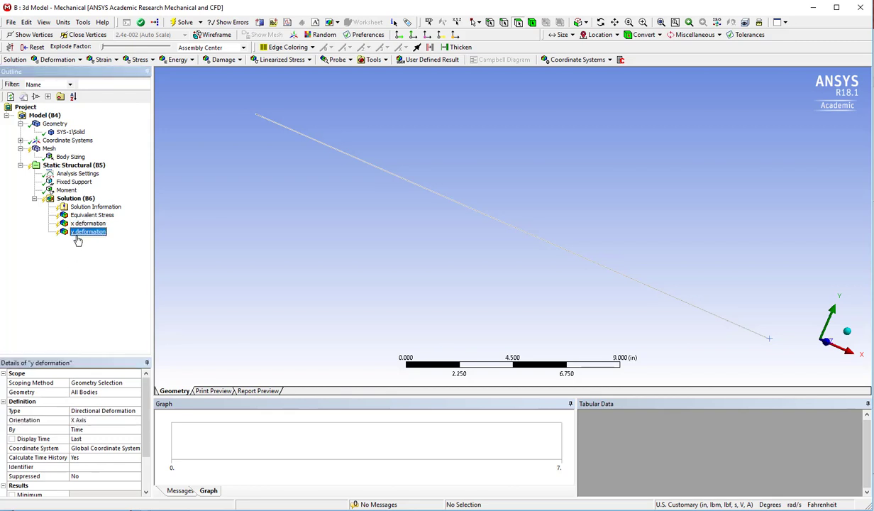
click(130, 419)
click(134, 419)
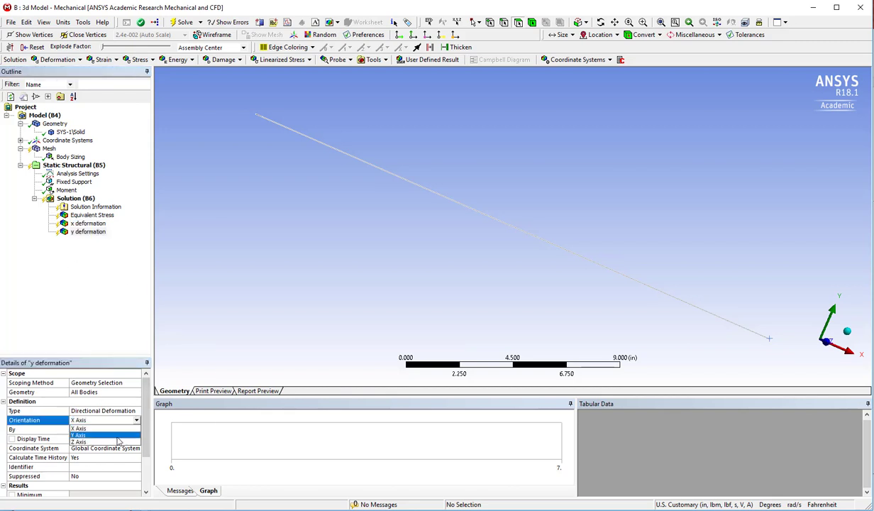
click(121, 435)
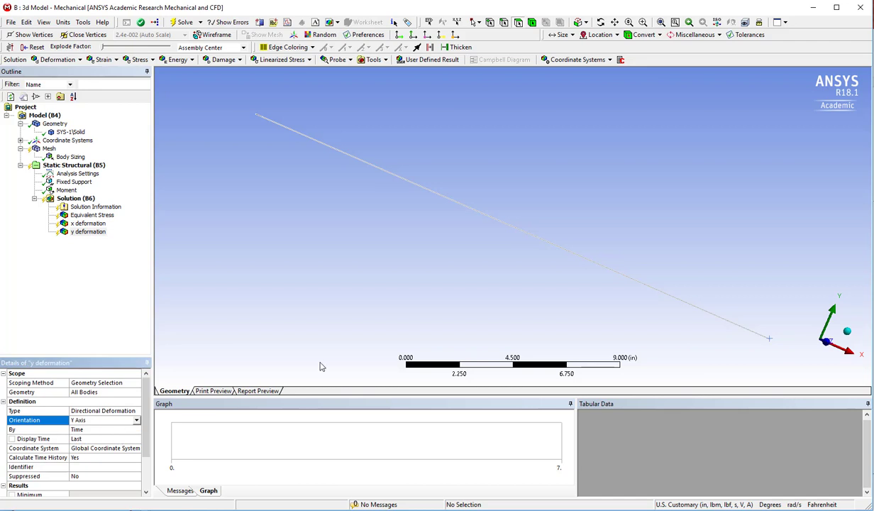
Step: Orient the view along the Z axis and solve the beam model
click(46, 141)
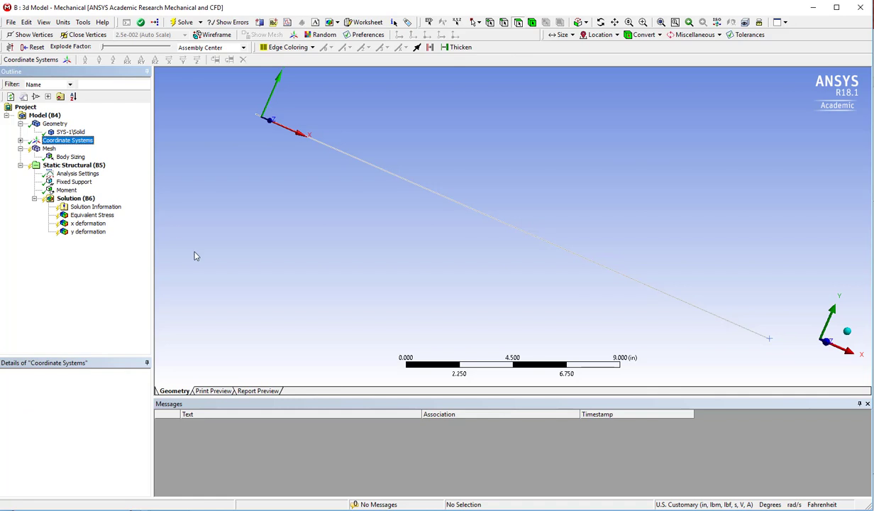
ctrl+middle_drag(309, 218, 384, 227)
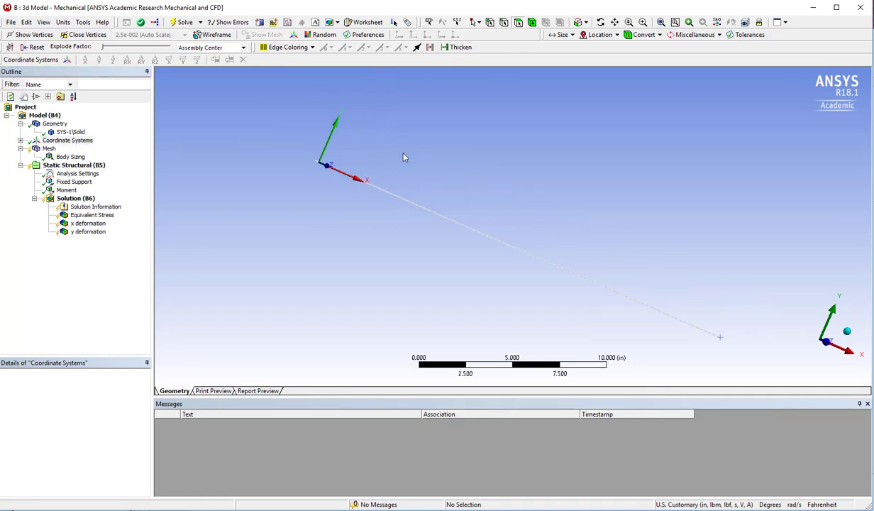
click(827, 312)
click(823, 314)
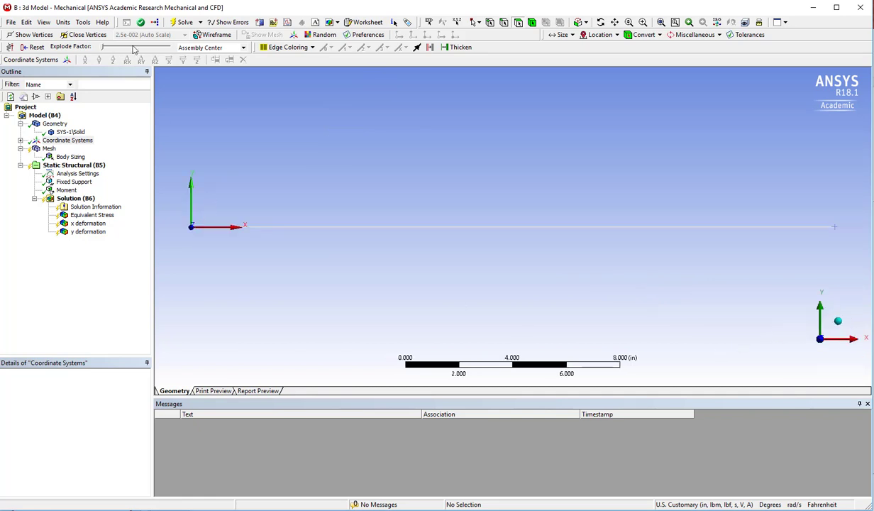
click(183, 22)
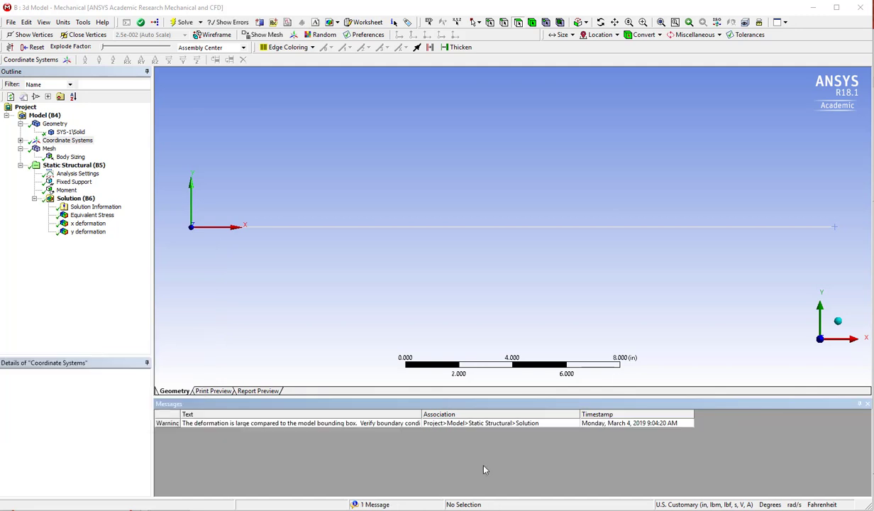
Step: Read the large-deformation warning and compare x (0.041031 in) and y (31 in) deformation
click(349, 425)
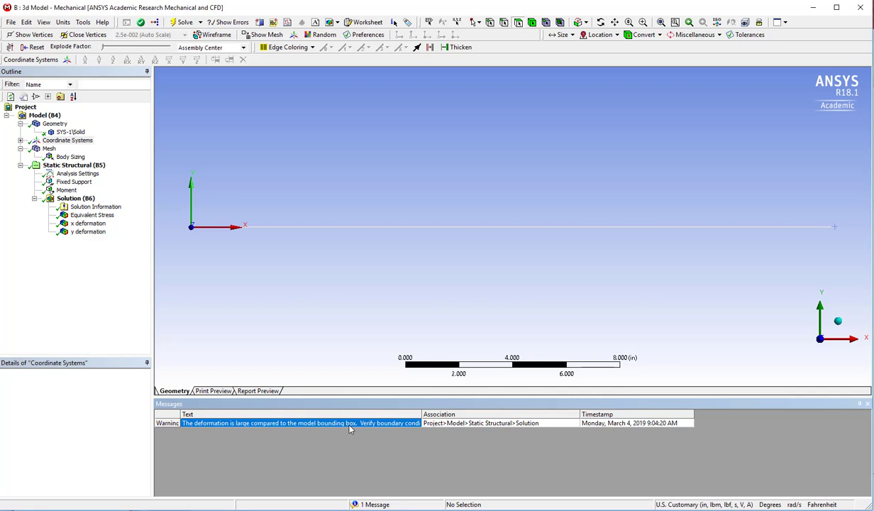
double_click(349, 426)
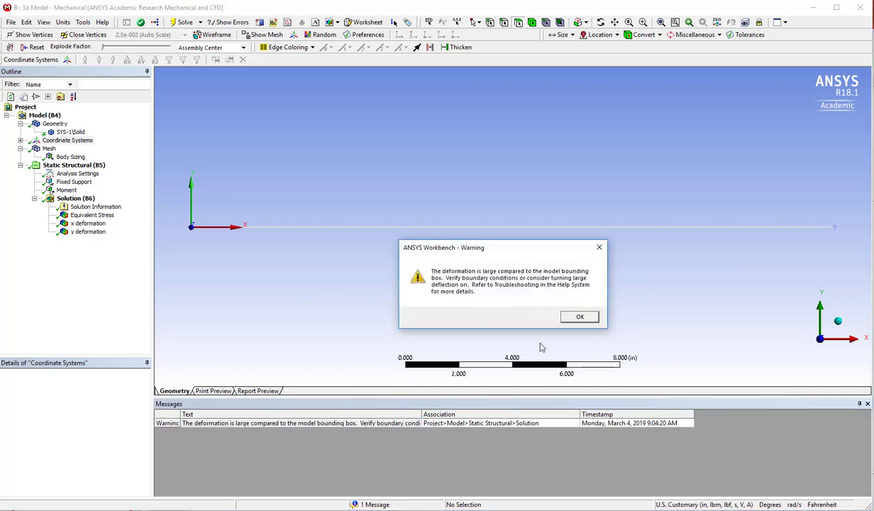
click(575, 316)
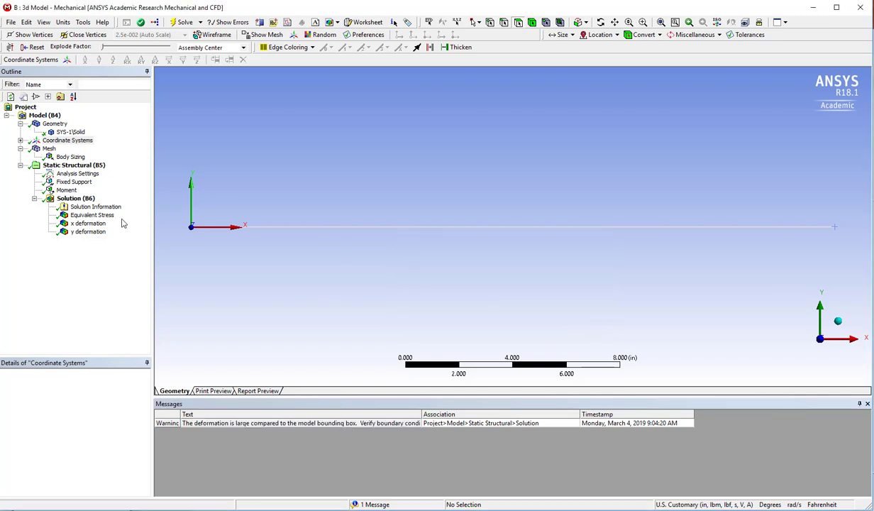
click(89, 224)
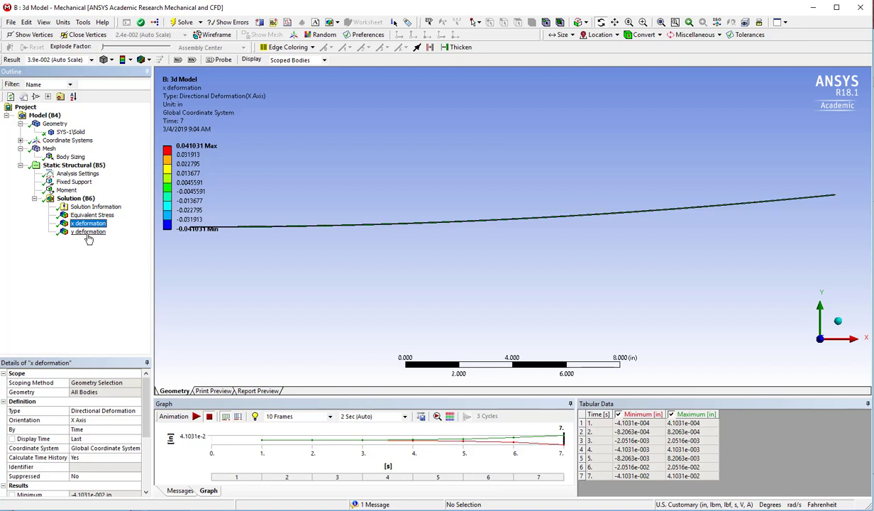
click(88, 232)
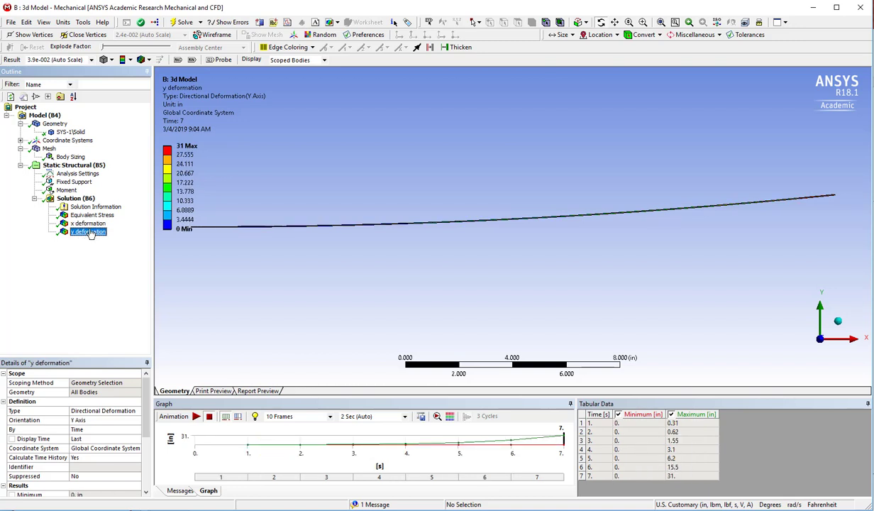
click(88, 223)
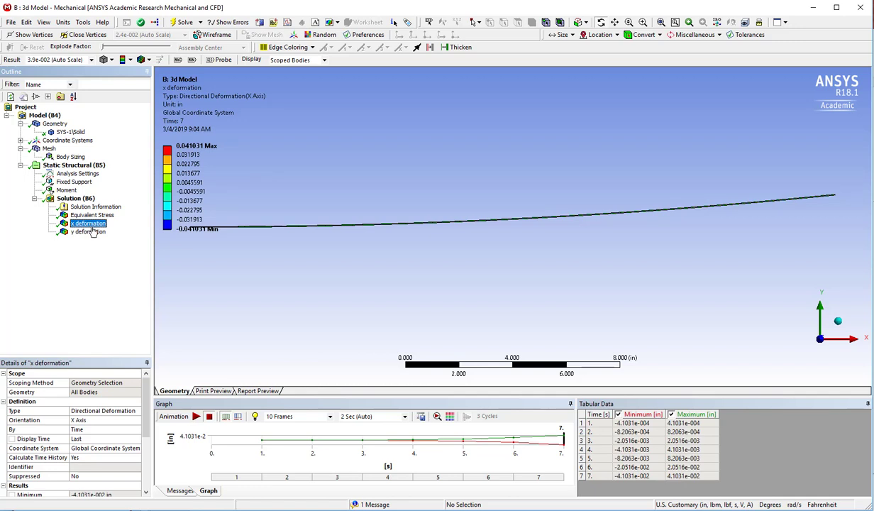
click(66, 190)
Step: Change the Z moment table to -0.1, -0.2, -0.5, -1, -2, -5 and -10 lbf·in
click(712, 434)
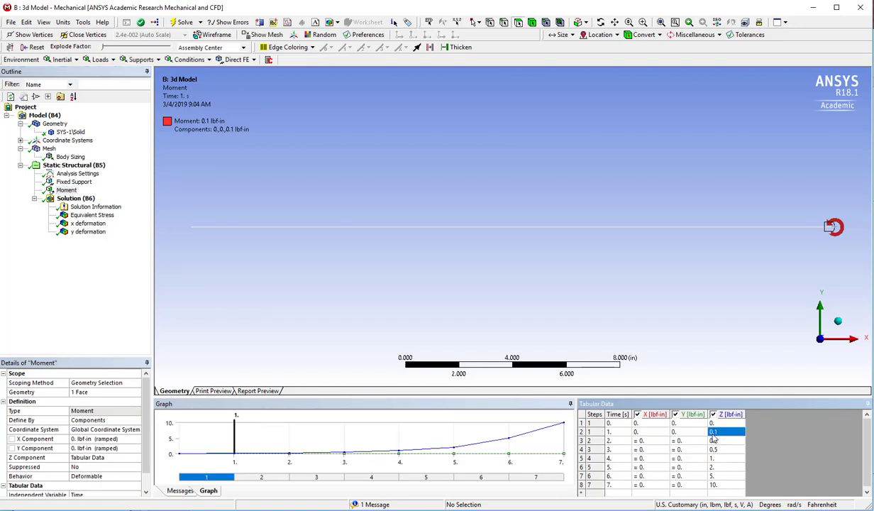
click(712, 433)
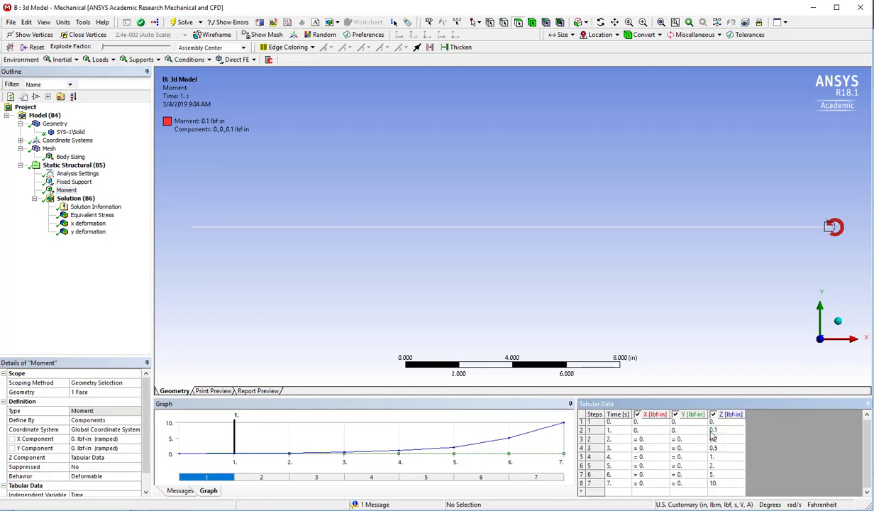
text(-)
key(Return)
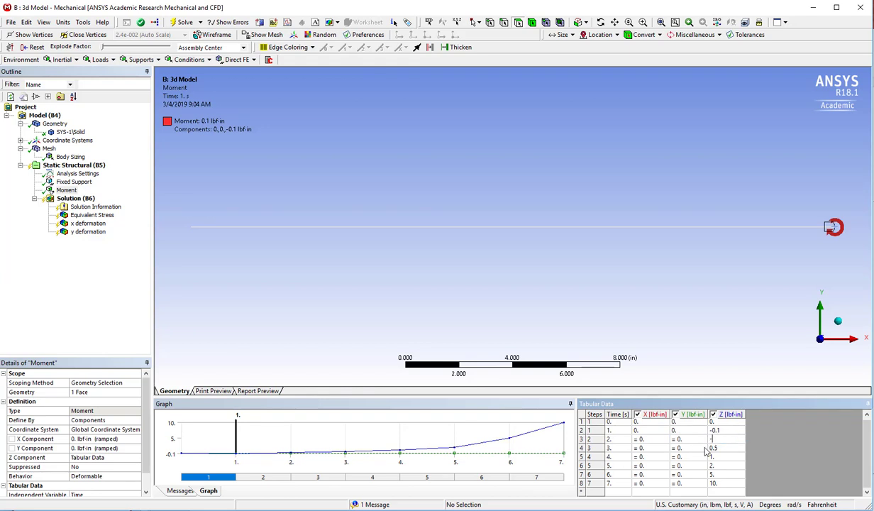
key(Return)
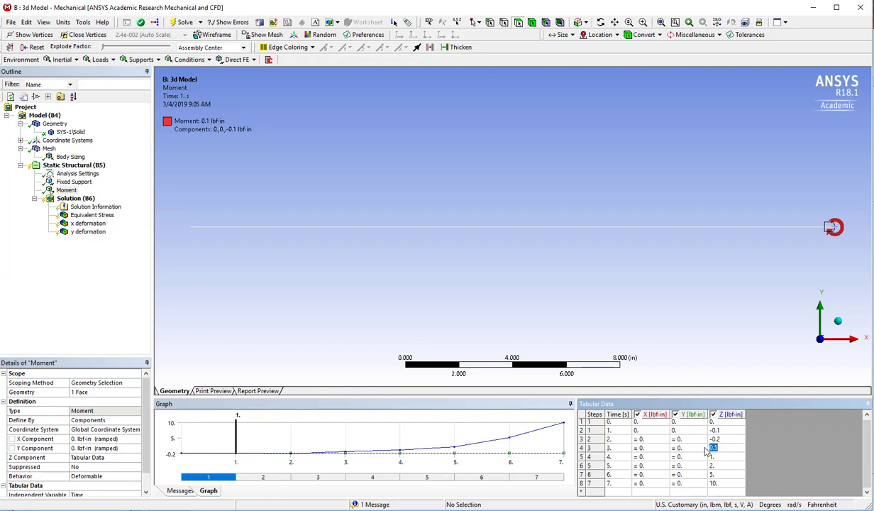
text(-0.5)
key(Return)
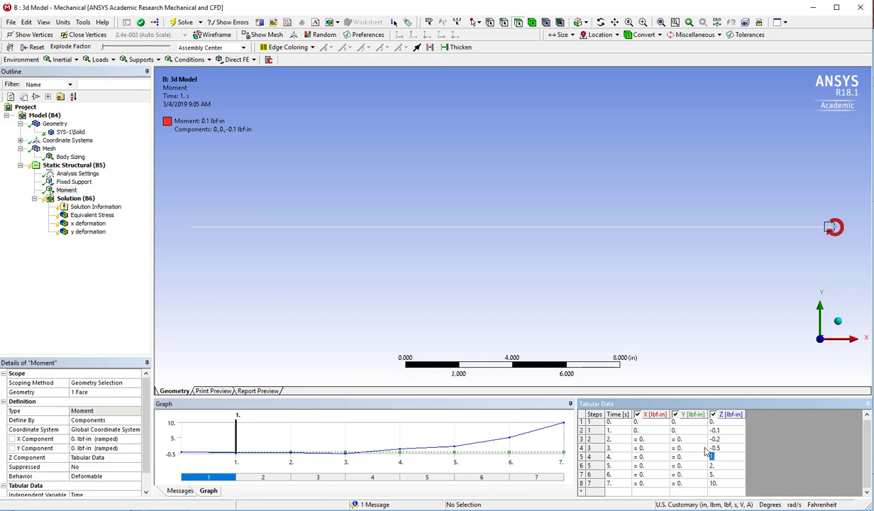
text(-1)
key(Return)
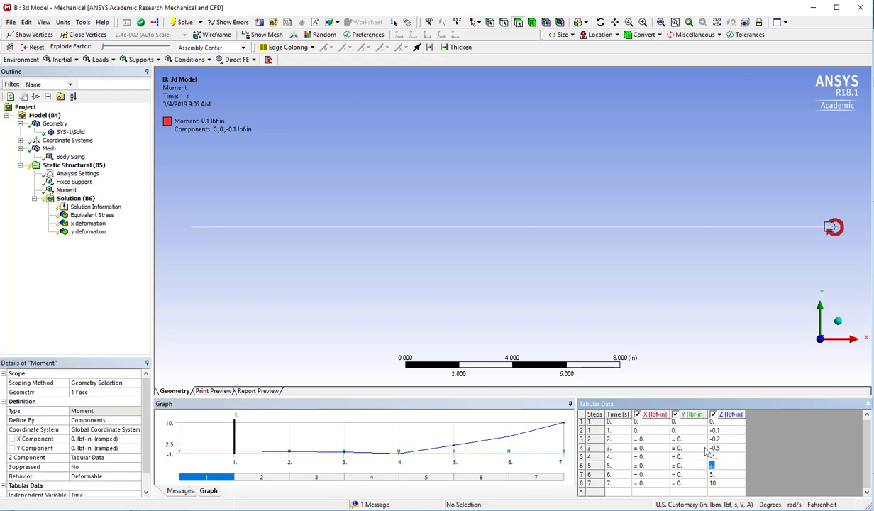
text(-2)
key(Return)
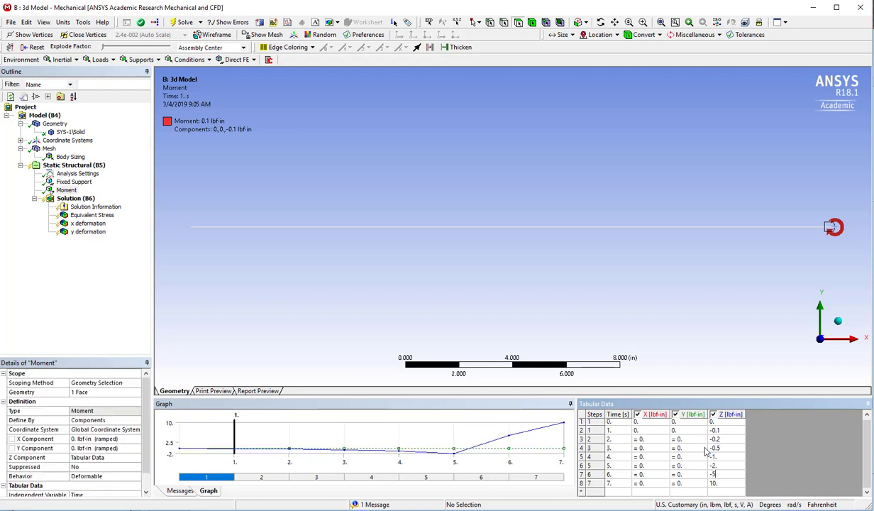
key(Return)
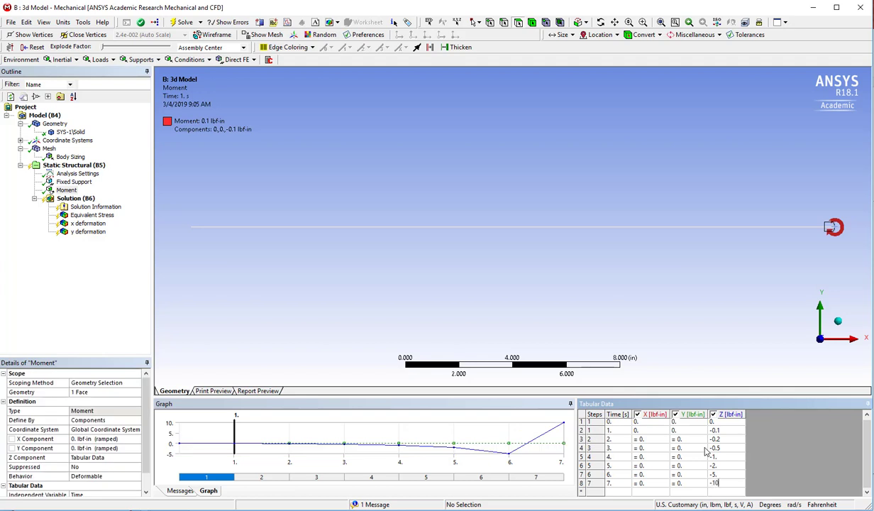
text(-10)
key(Return)
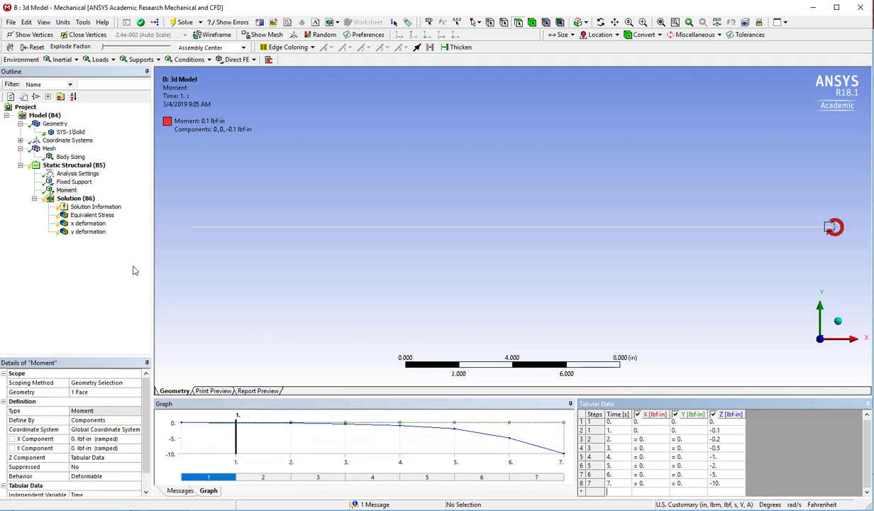
Step: Review the y and x deformation results and make x deformation's Minimum Value Over Time a parameter
click(89, 232)
scroll(89, 485, down, 3)
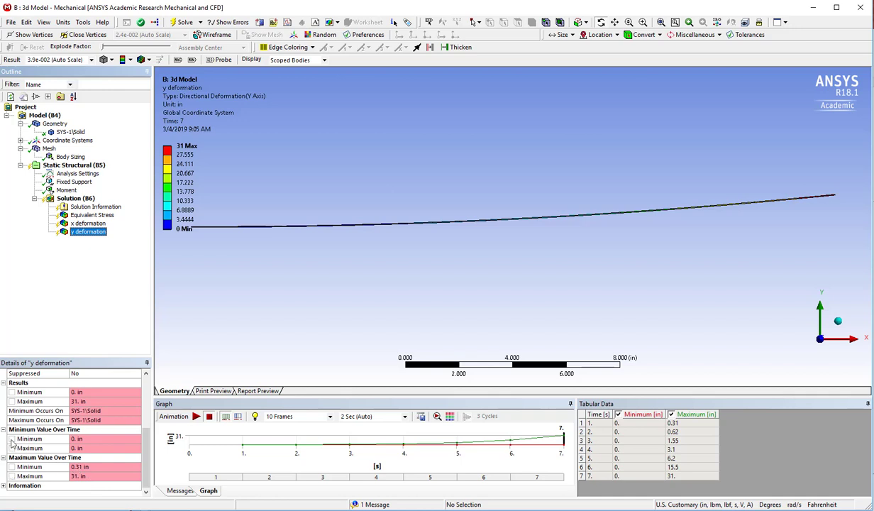
click(77, 223)
scroll(67, 459, down, 3)
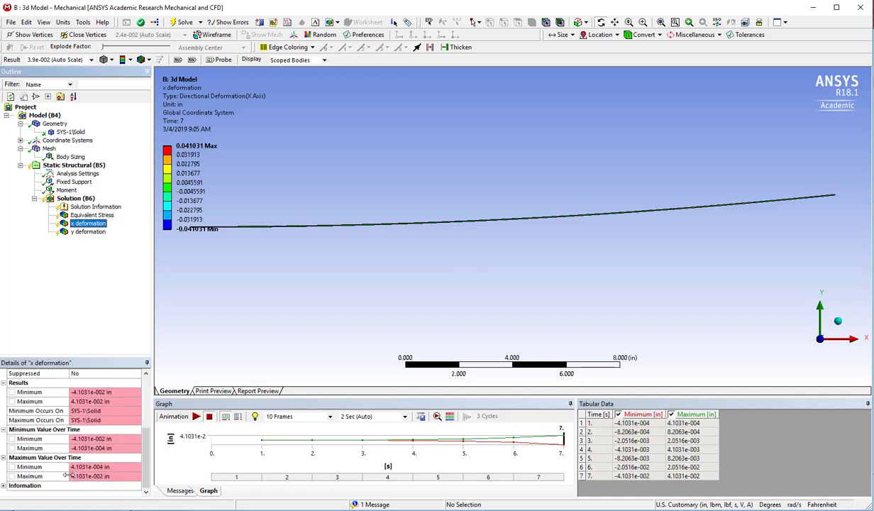
click(13, 439)
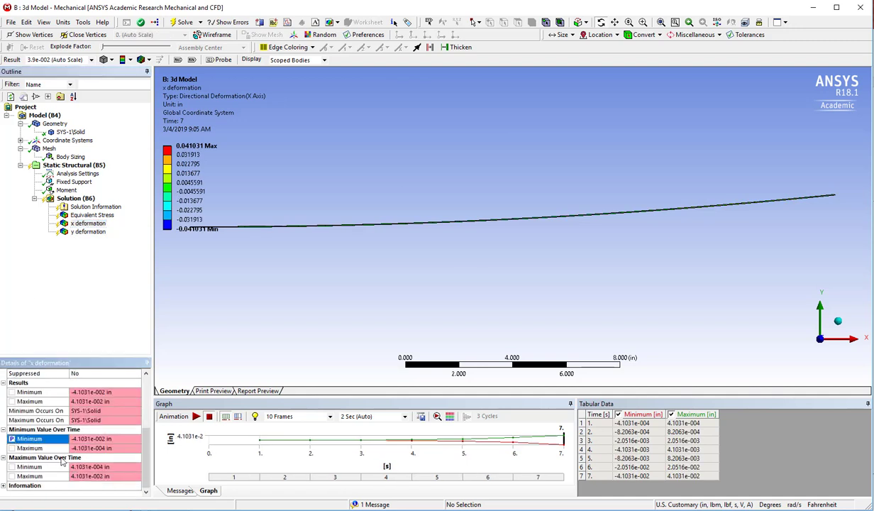
Step: Compare Equivalent Stress (1.8095e5 psi peak at step 7) with the x and y deformation results
drag(179, 249, 200, 251)
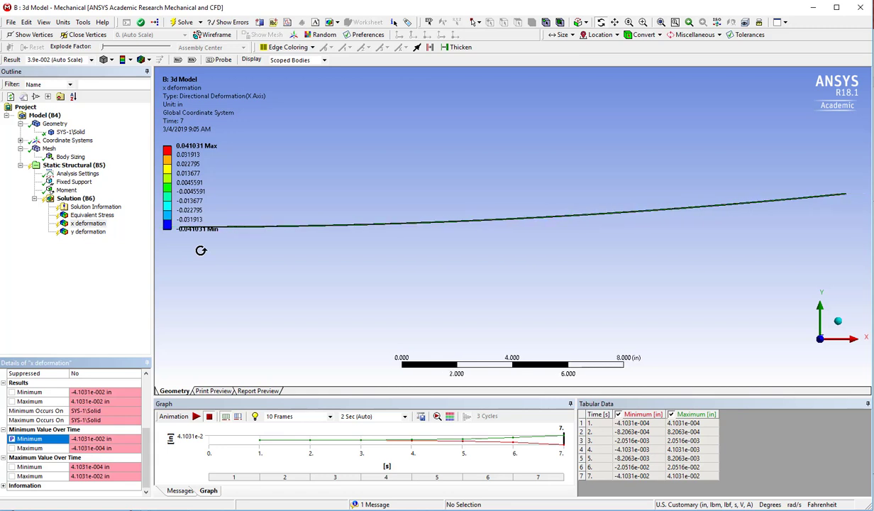
click(89, 215)
click(81, 224)
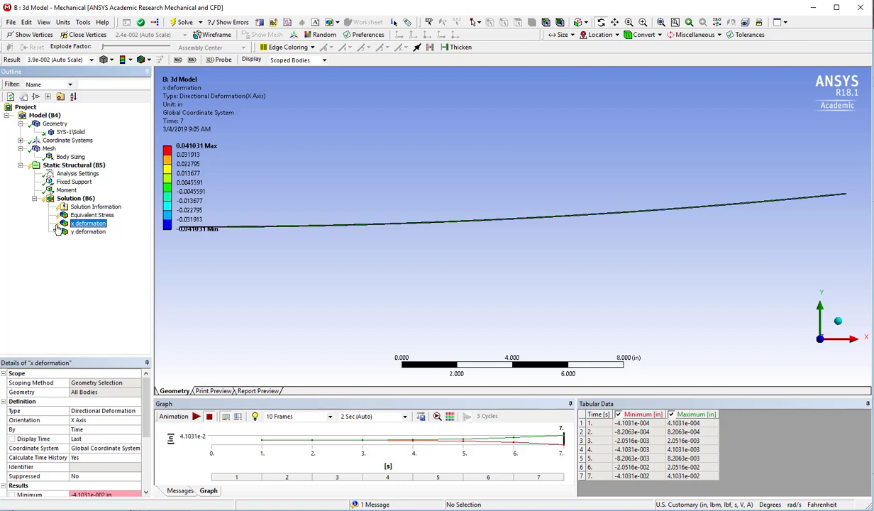
ctrl+middle_drag(301, 281, 310, 316)
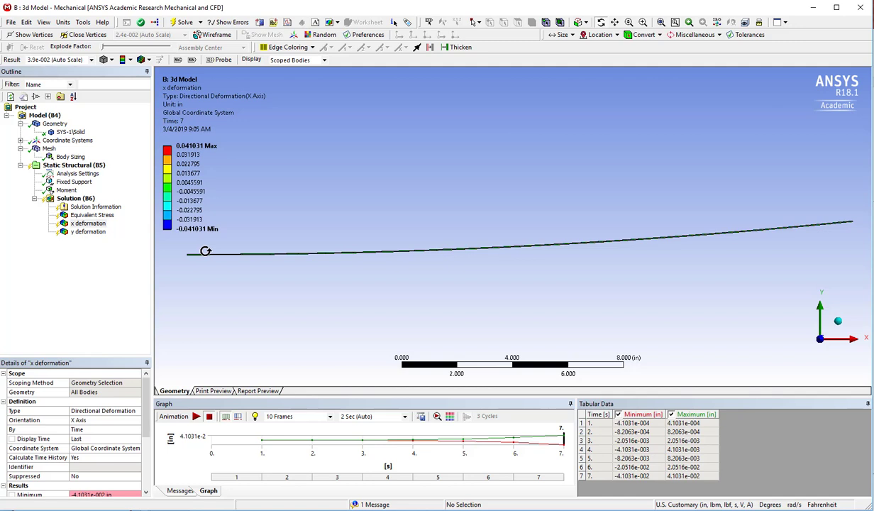
click(88, 231)
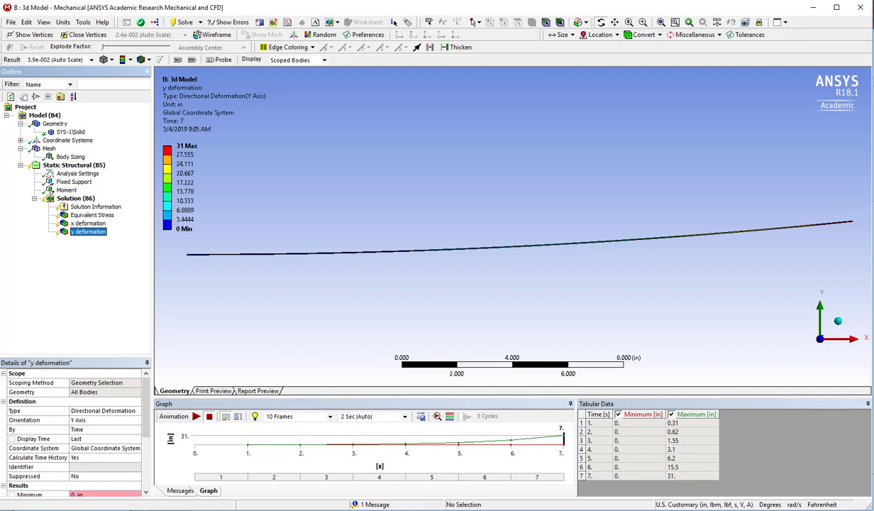
click(92, 215)
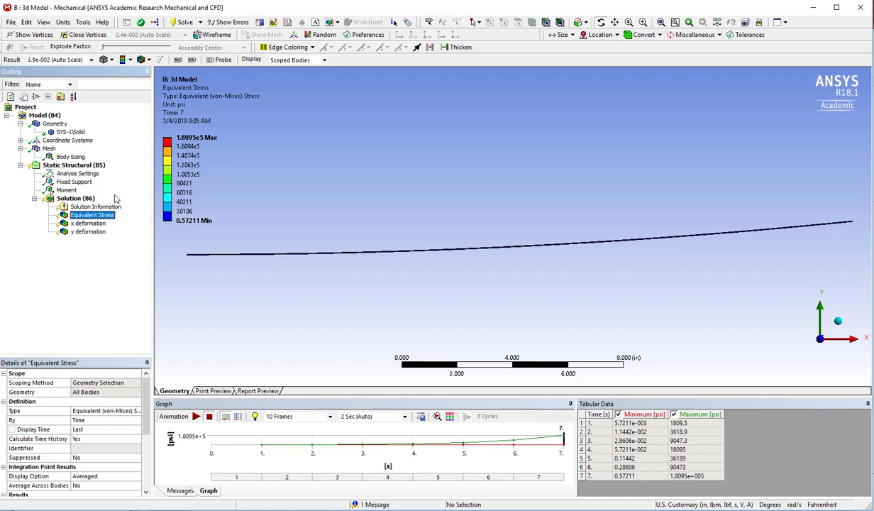
click(65, 232)
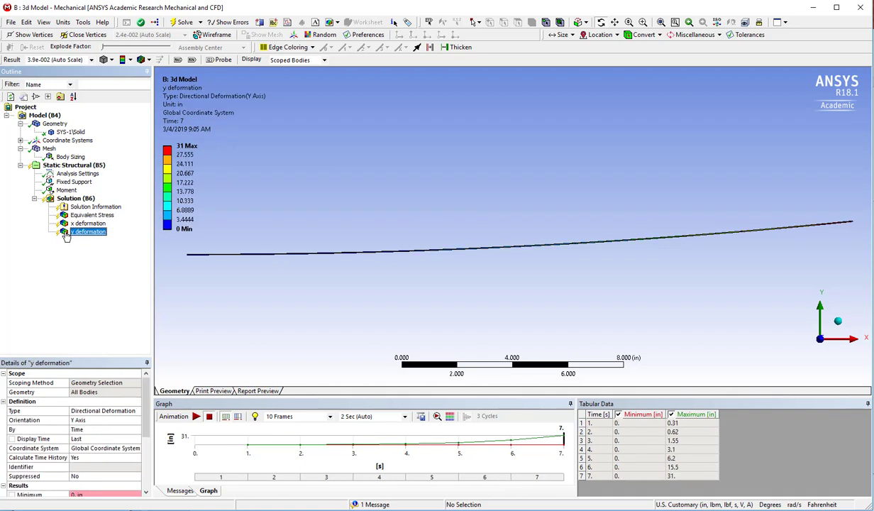
Step: Set Large Deflection to On in the Analysis Settings details
click(75, 174)
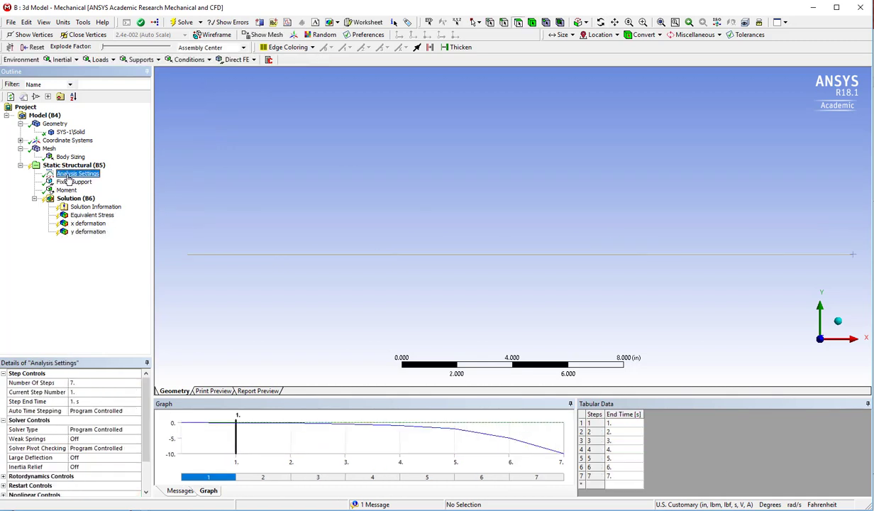
click(86, 457)
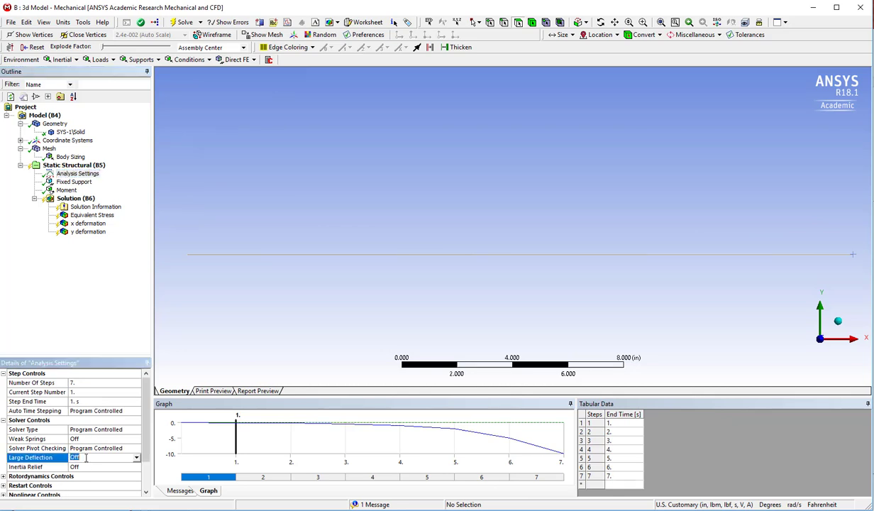
click(137, 458)
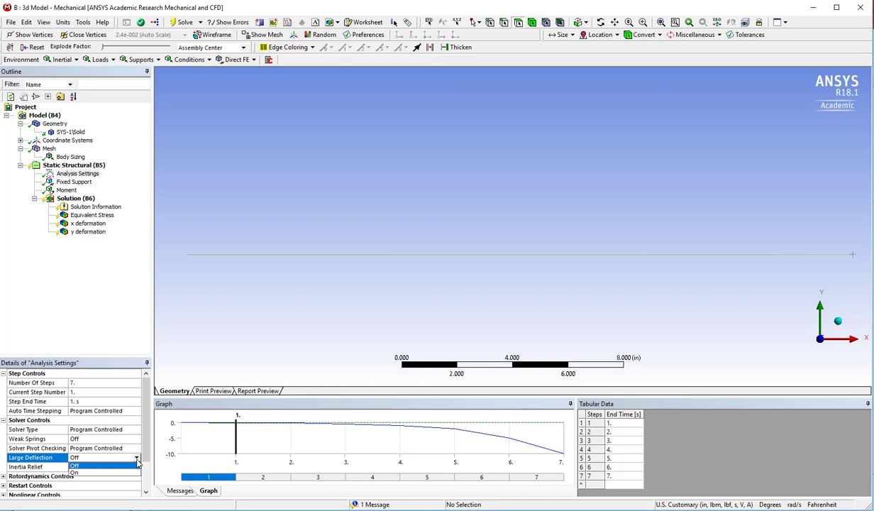
click(79, 472)
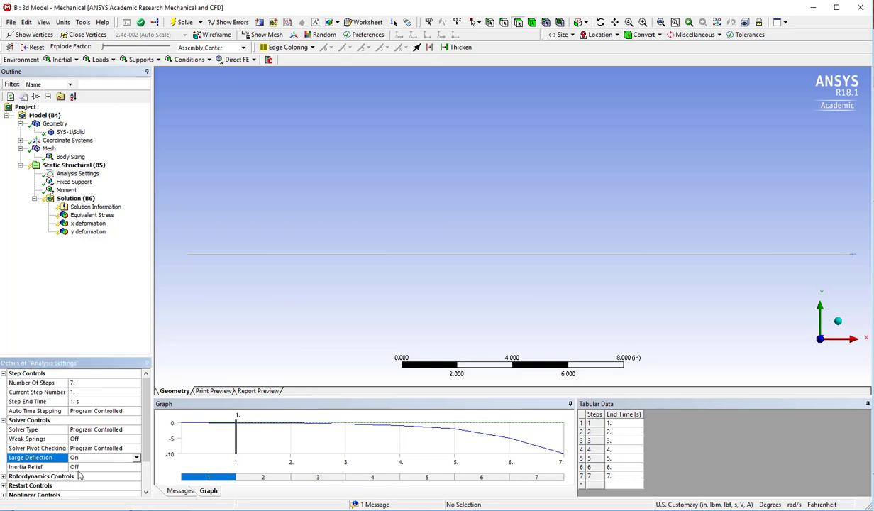
Step: Inspect the x deformation Minimum and Maximum table, ranging ±4.1031e-4 to ±4.1031e-2 in
click(79, 223)
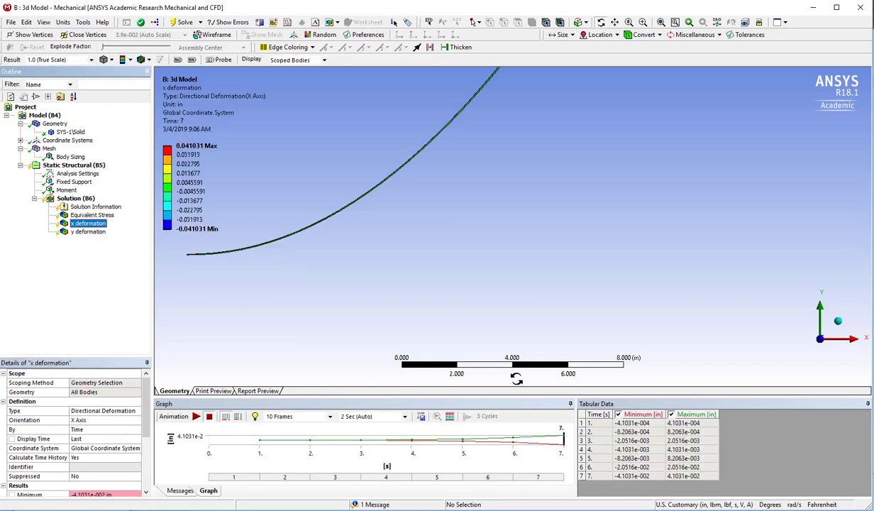
drag(620, 424, 621, 479)
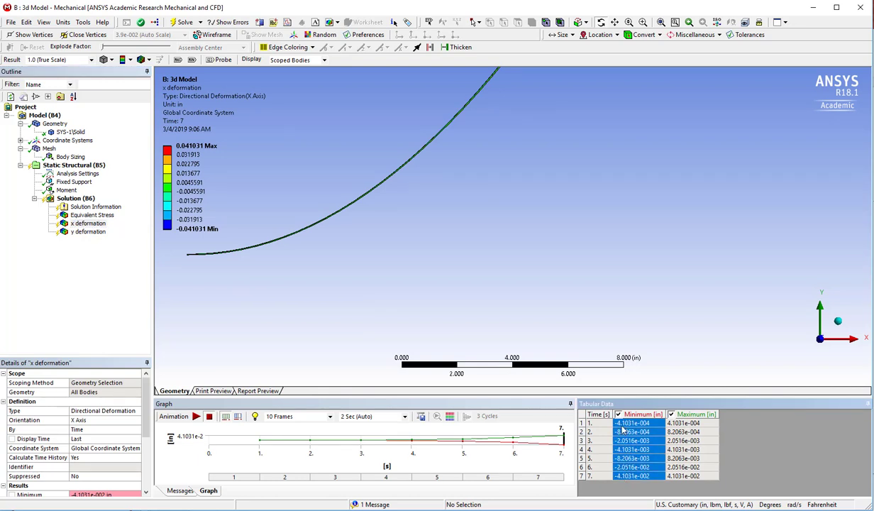
drag(672, 423, 665, 488)
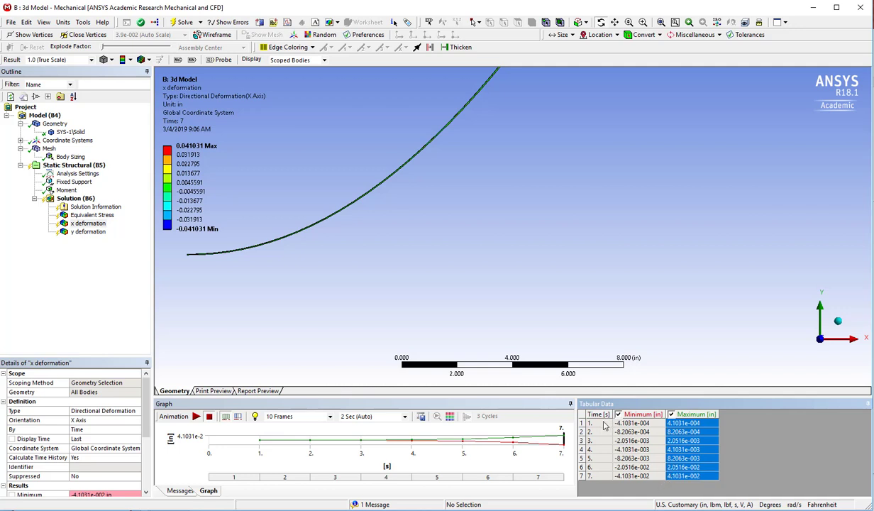
drag(603, 428, 682, 475)
right_click(686, 478)
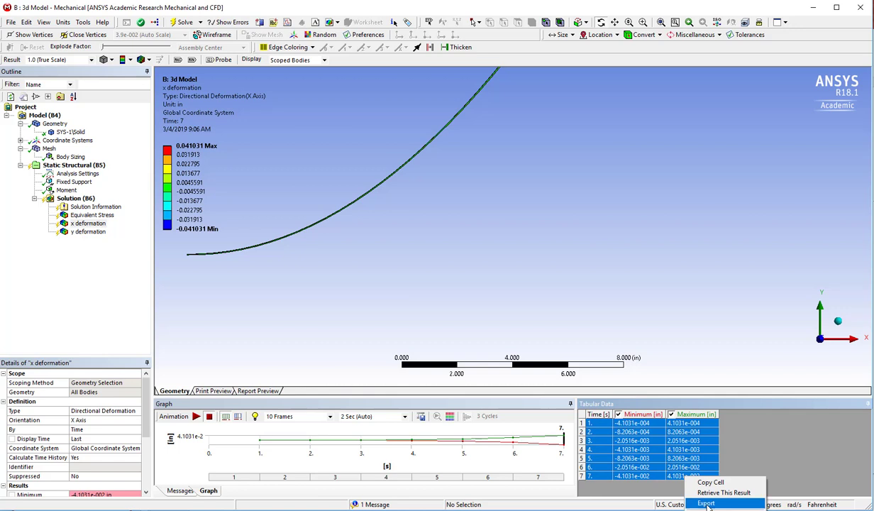
click(647, 488)
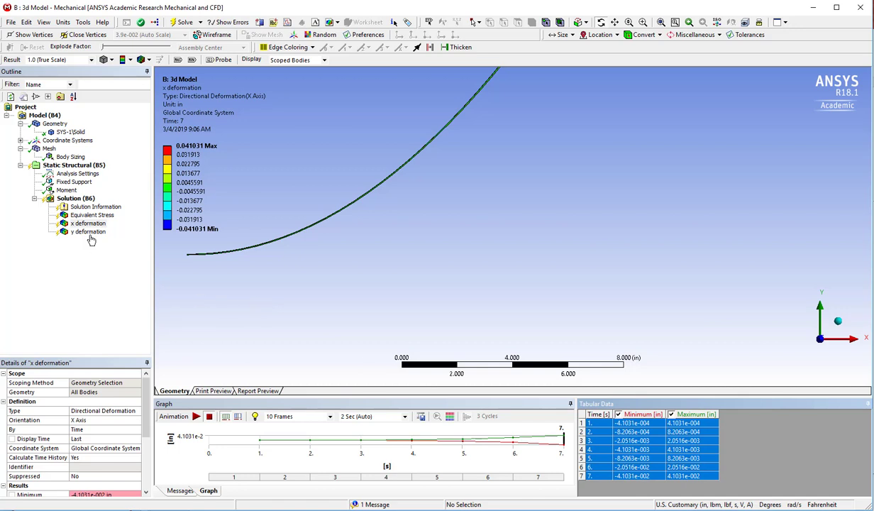
click(203, 284)
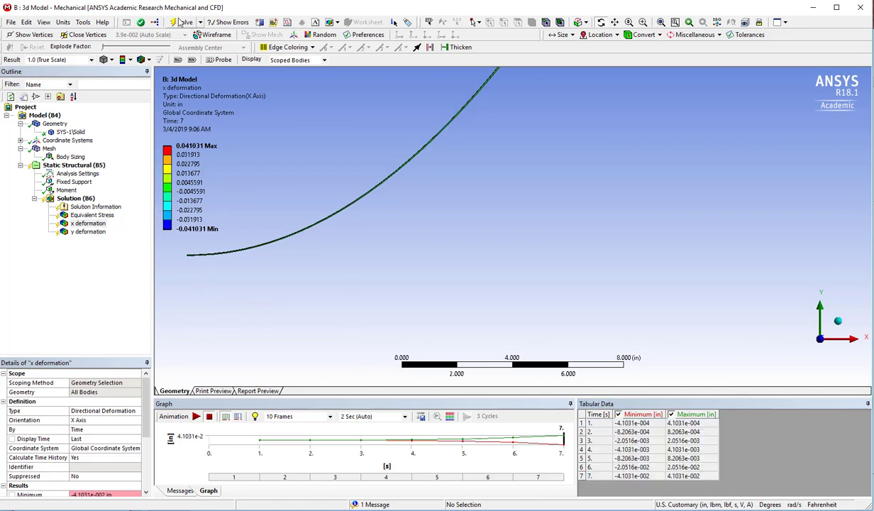
Step: Re-solve the model with large deflection on and check the solver output log
click(182, 23)
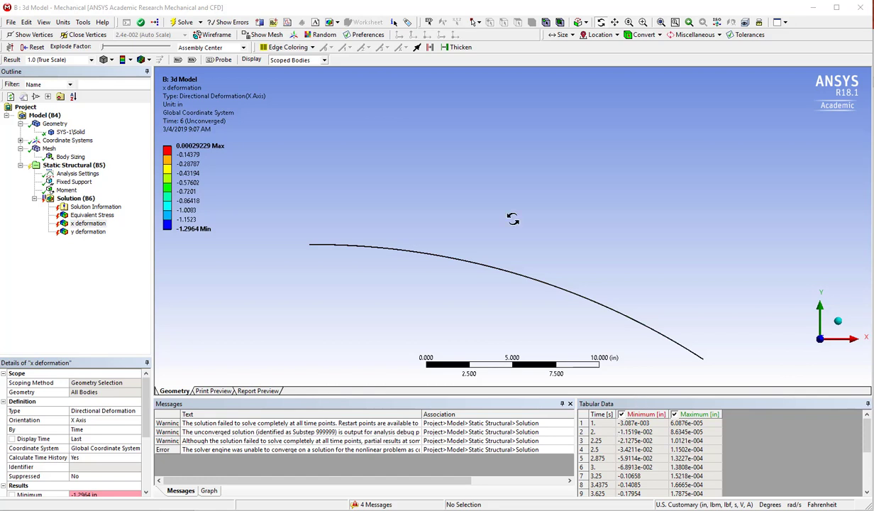
click(50, 199)
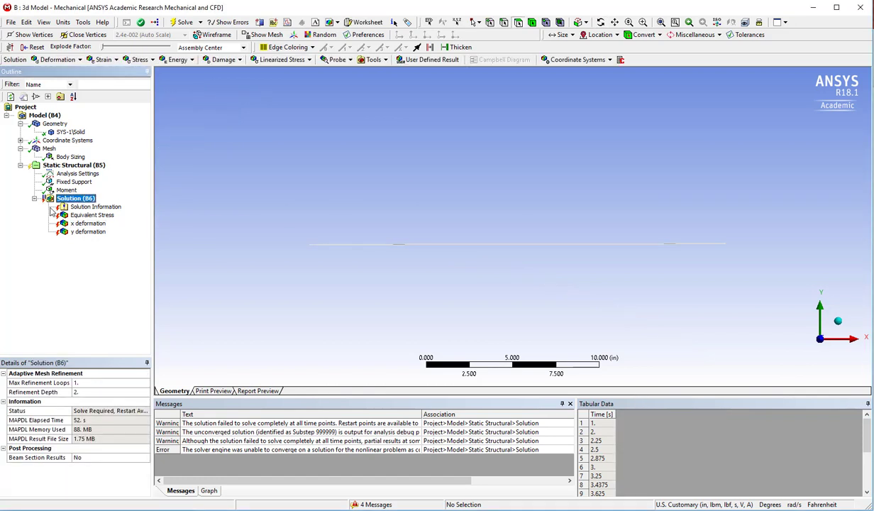
click(62, 206)
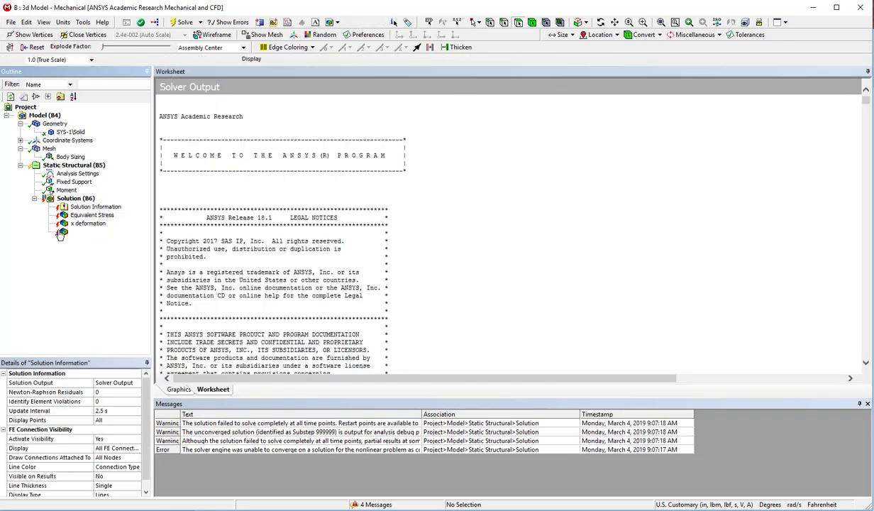
Step: Review deformation and stress results of the unconverged solve, with x deformation reaching -1.2964 in at time 6
click(87, 232)
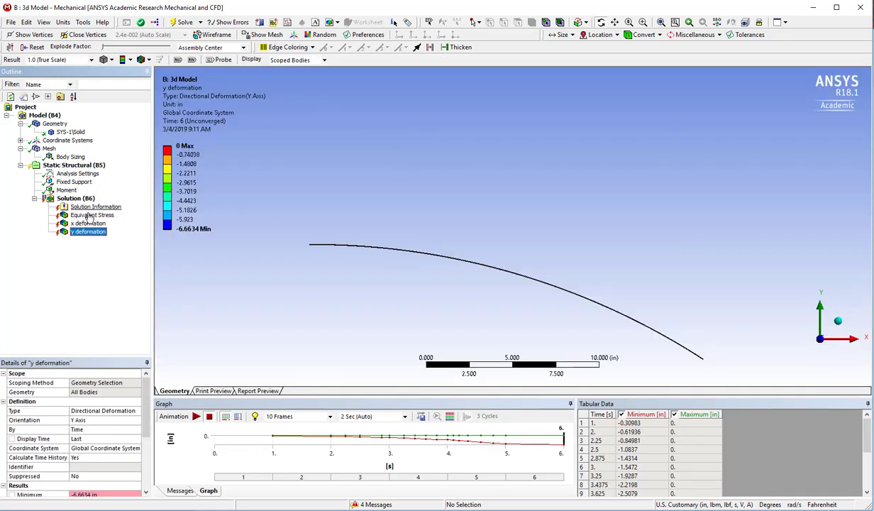
click(91, 215)
click(87, 223)
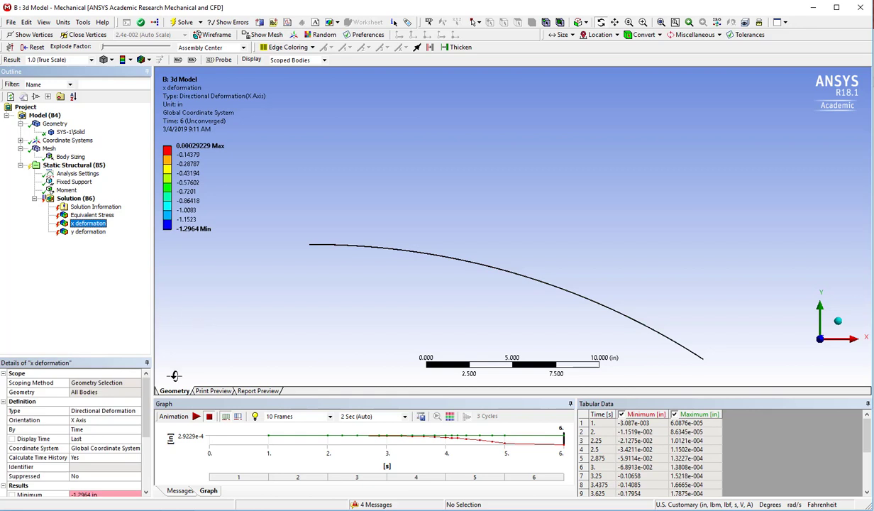
click(362, 505)
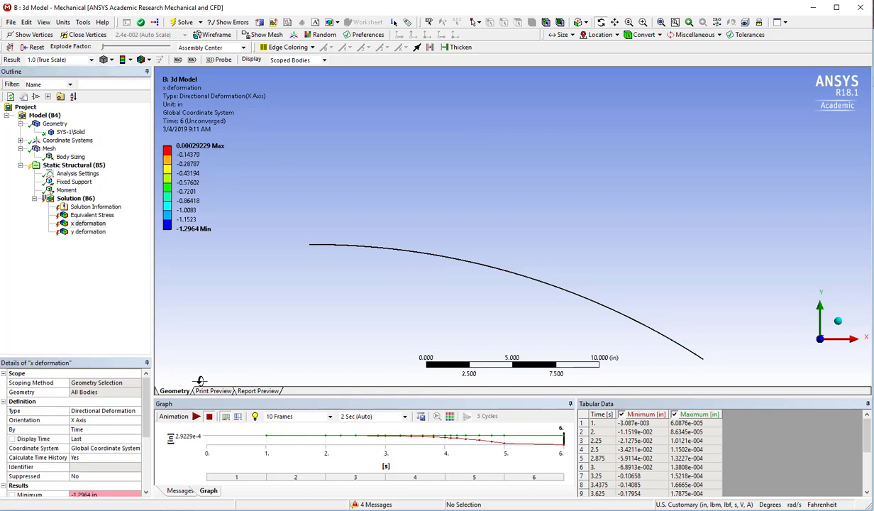
click(71, 198)
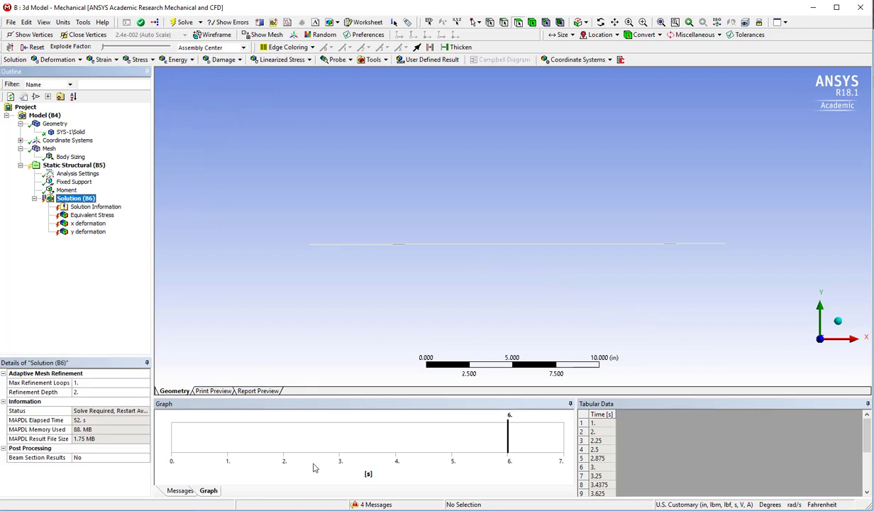
click(355, 504)
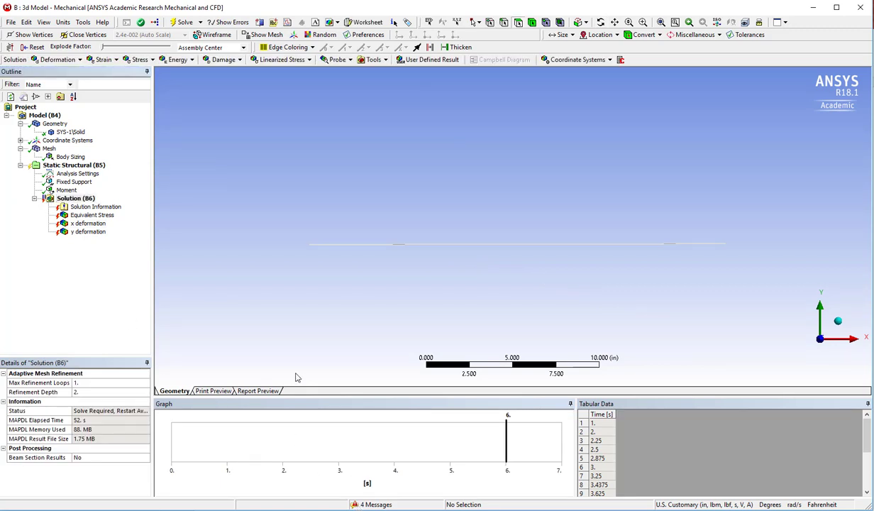
Step: Check the stress and x deformation results, then show Analysis Settings with the restart point at load step 5
click(78, 214)
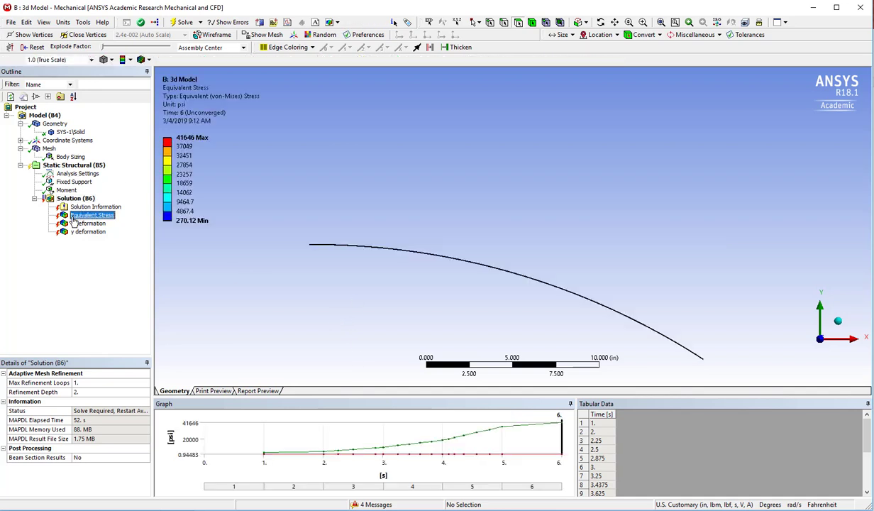
click(88, 222)
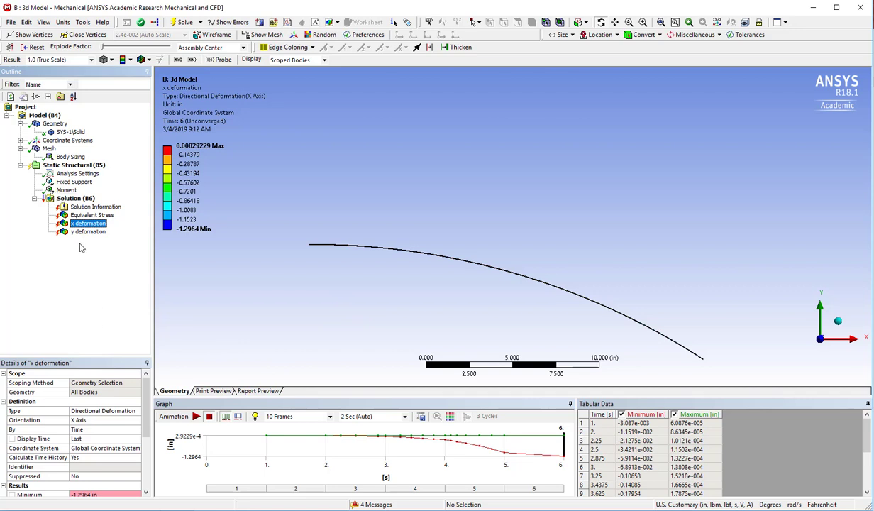
click(76, 174)
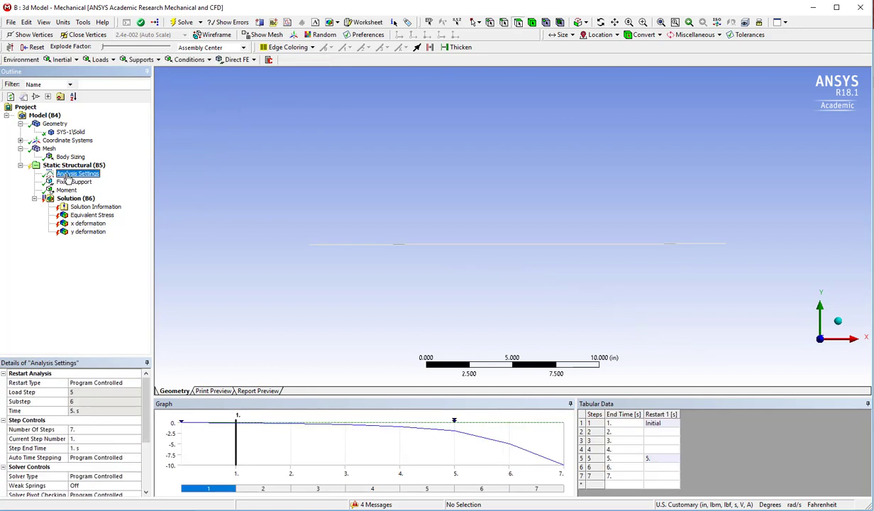
Step: Change Number Of Steps from 7 to 10 and display the Moment load's table
click(84, 392)
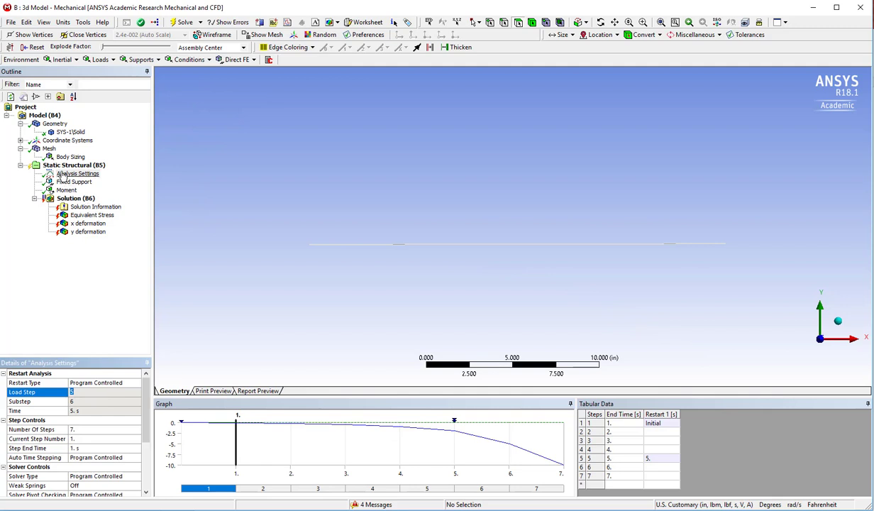
click(85, 429)
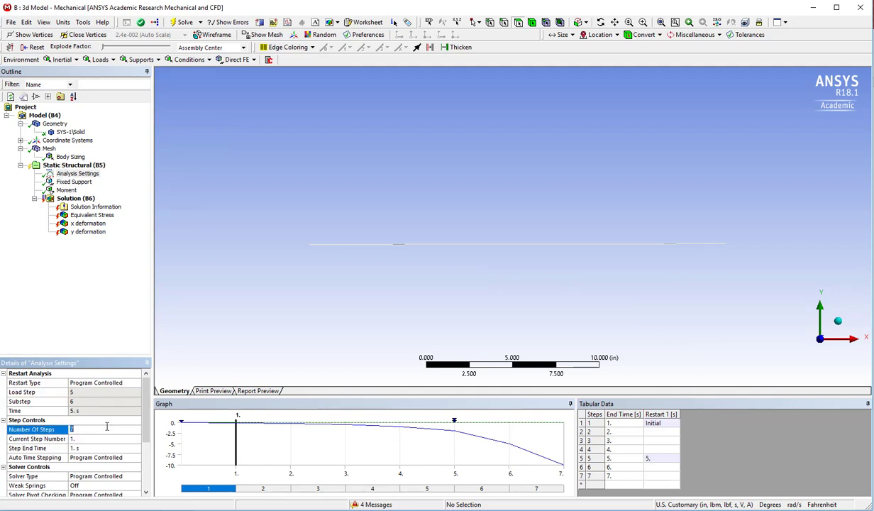
text(10)
key(Return)
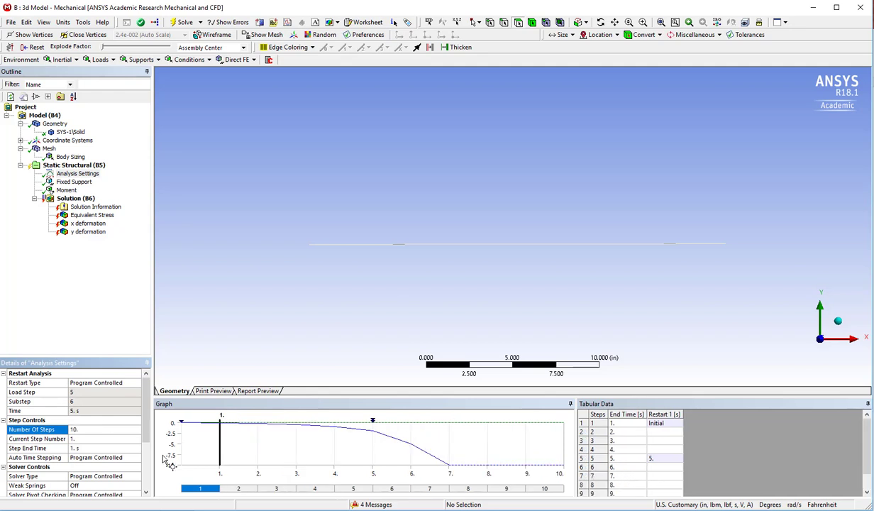
click(66, 189)
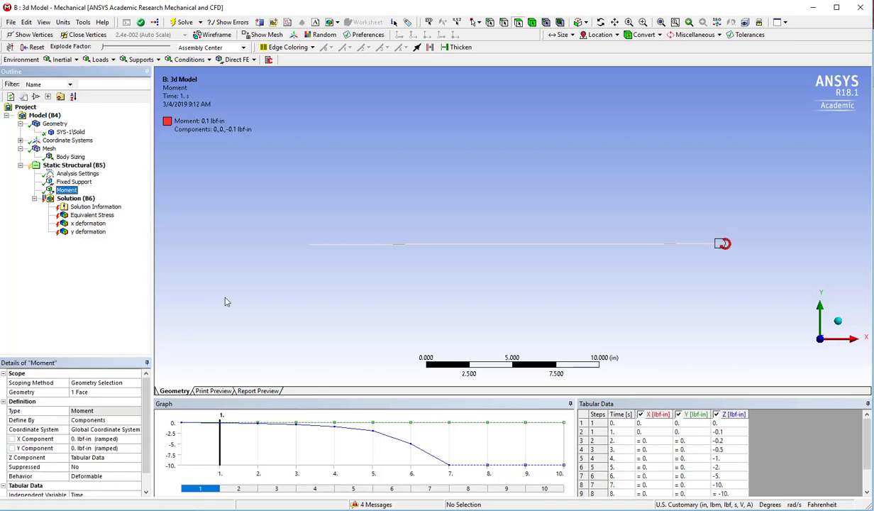
Step: Begin editing the Moment's Z cells for times 6 and 7 in Tabular Data
click(716, 476)
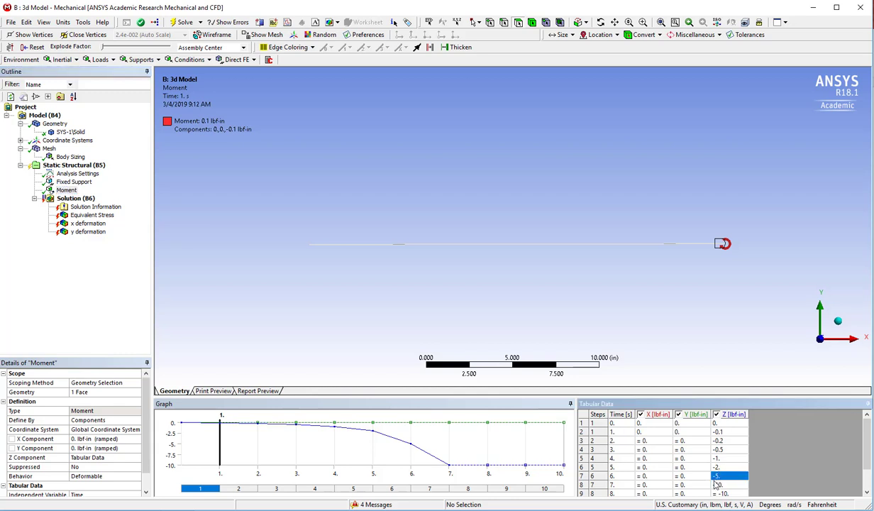
text(04)
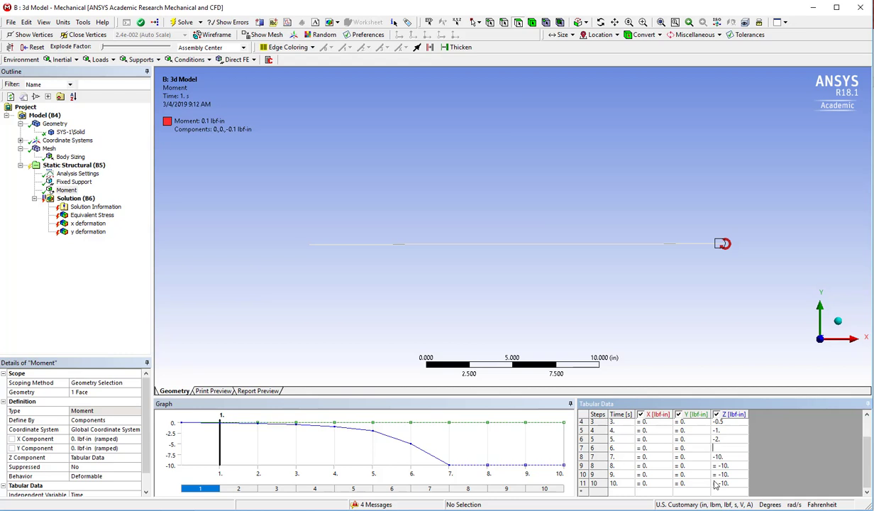
key(Tab)
click(722, 457)
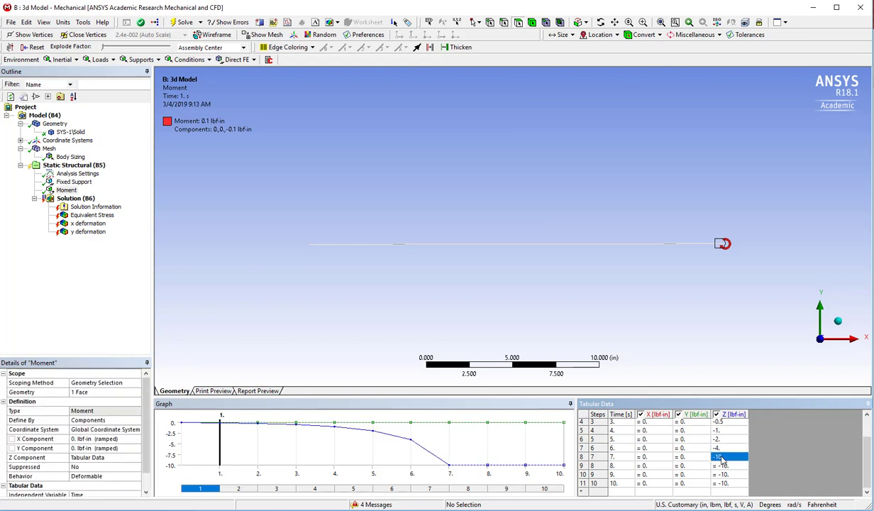
text(-6)
key(Return)
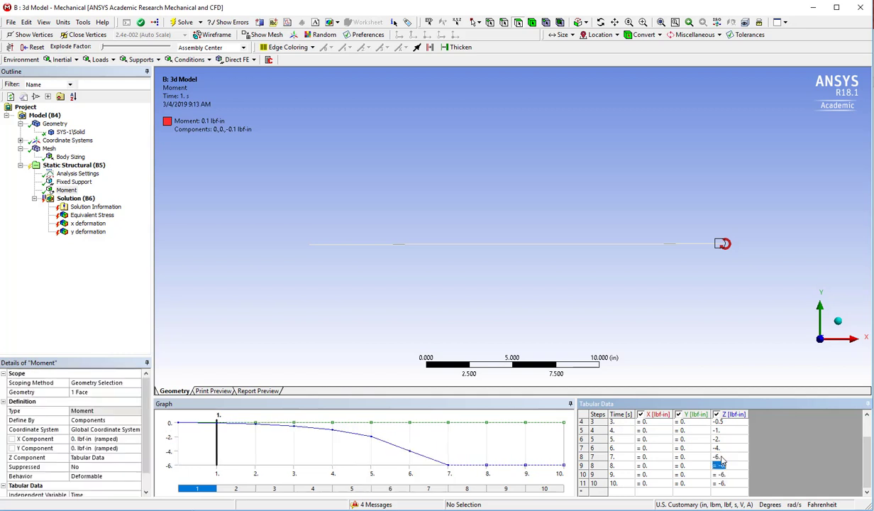
Step: Set the Moment's Z values for times 6–10 to -3, -4, -5, -7 and -9 lbf·in
key(Up)
key(Up)
text(-3)
key(Return)
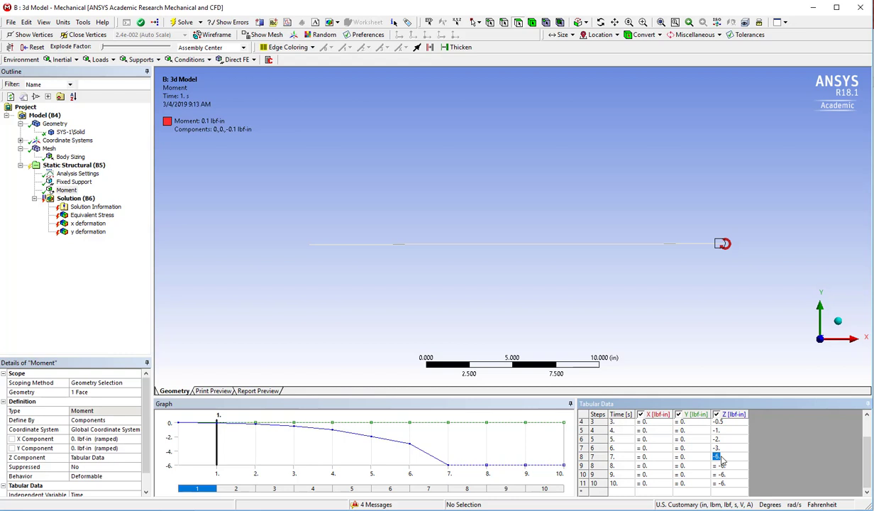
key(Return)
text(-5)
key(Return)
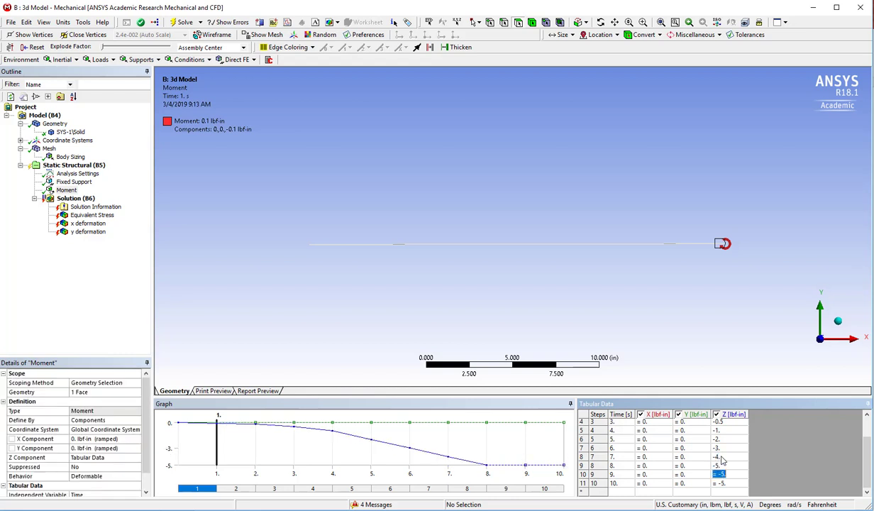
text(-7)
key(Return)
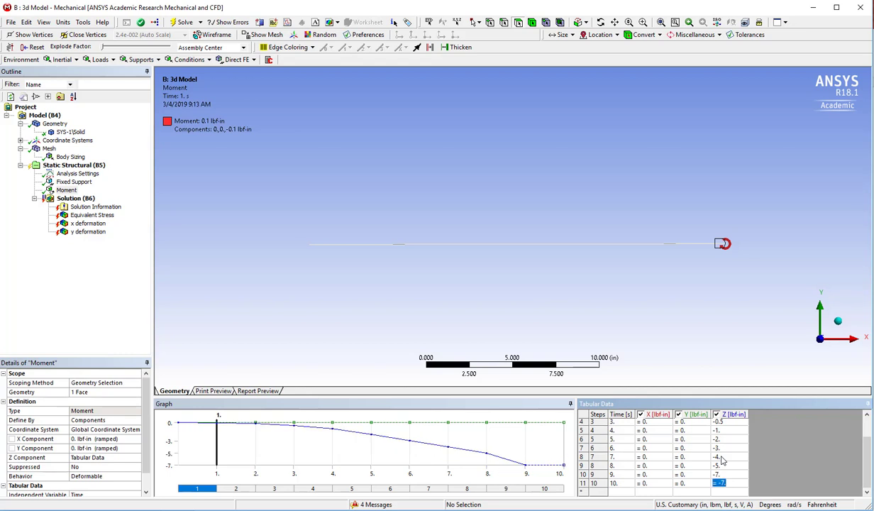
text(-9)
key(Return)
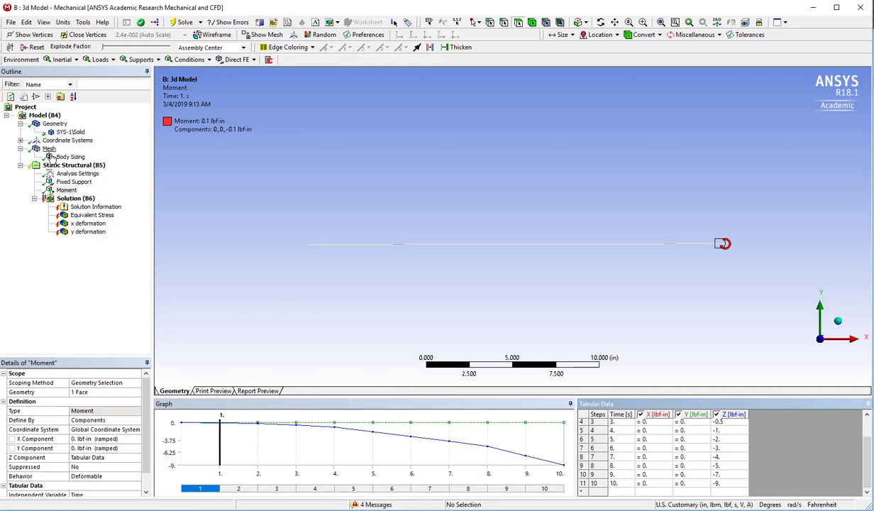
Step: Increase the analysis Number Of Steps to 11
click(65, 173)
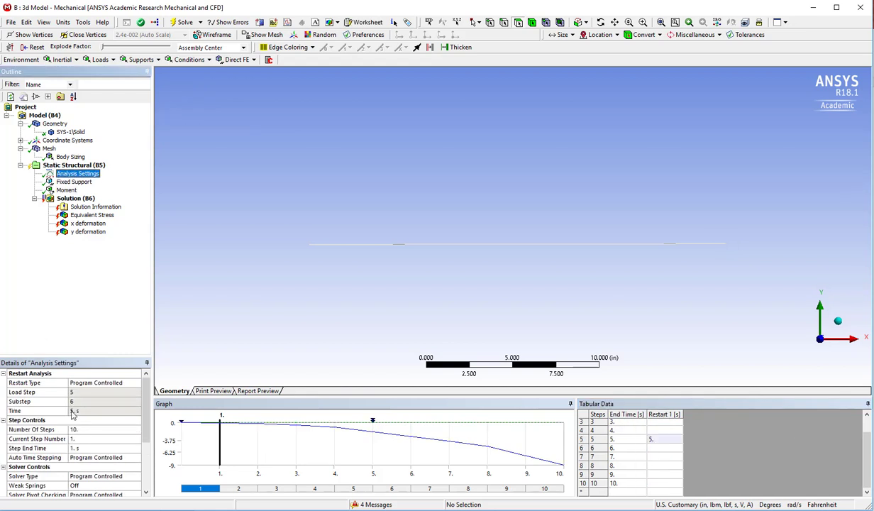
click(83, 429)
key(BackSpace)
text(11)
key(Return)
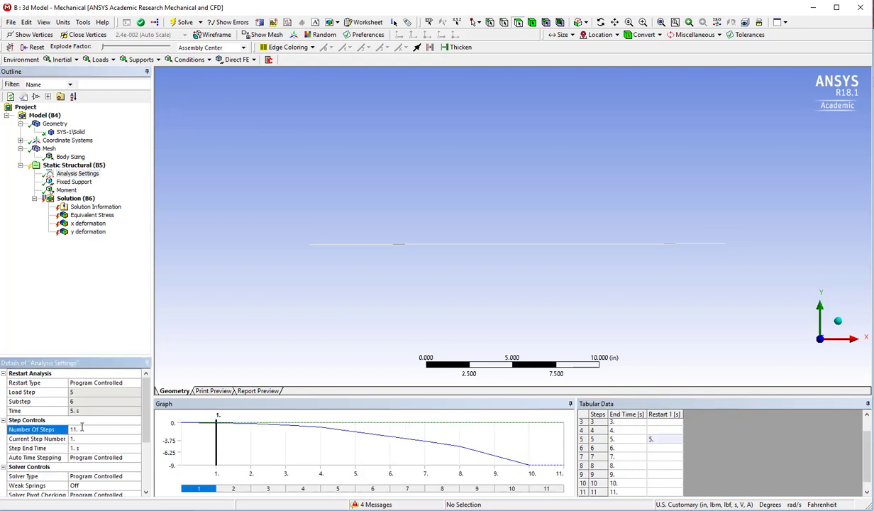
Step: Enter -10 lbf·in as the Moment's Z value at time 11
click(72, 183)
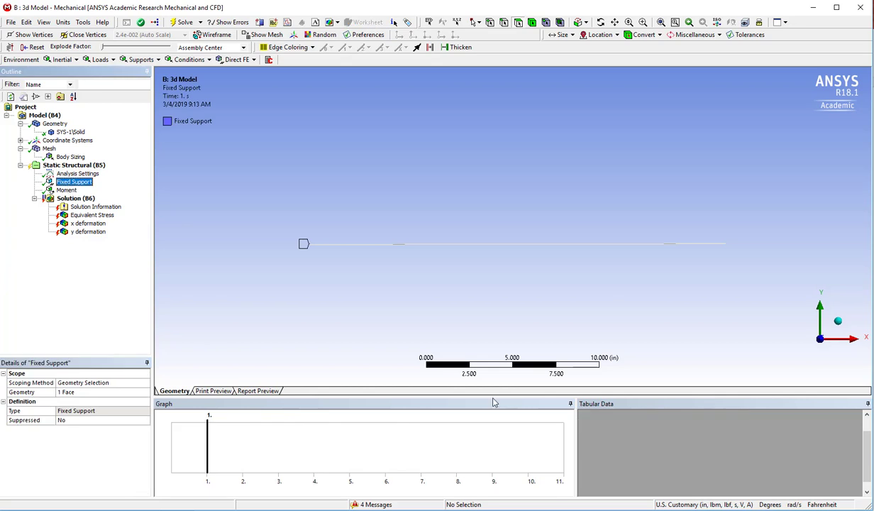
click(66, 190)
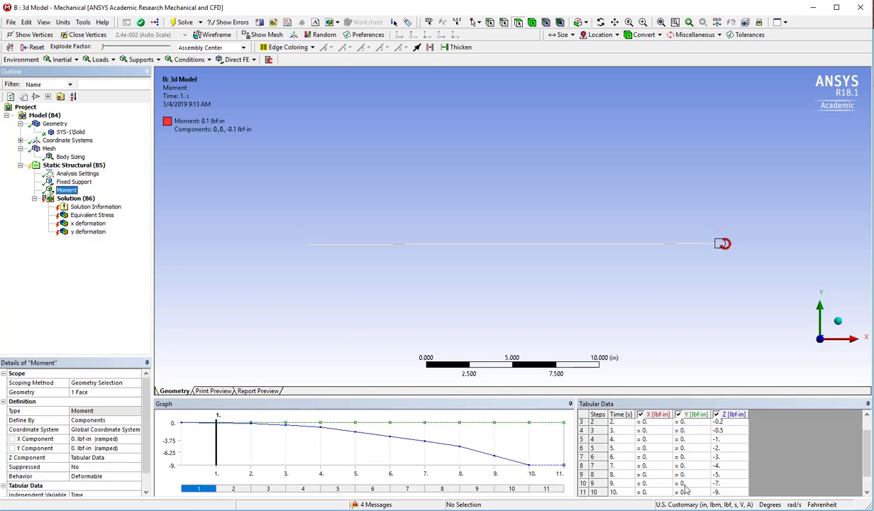
click(690, 487)
click(725, 485)
text(-10)
key(Return)
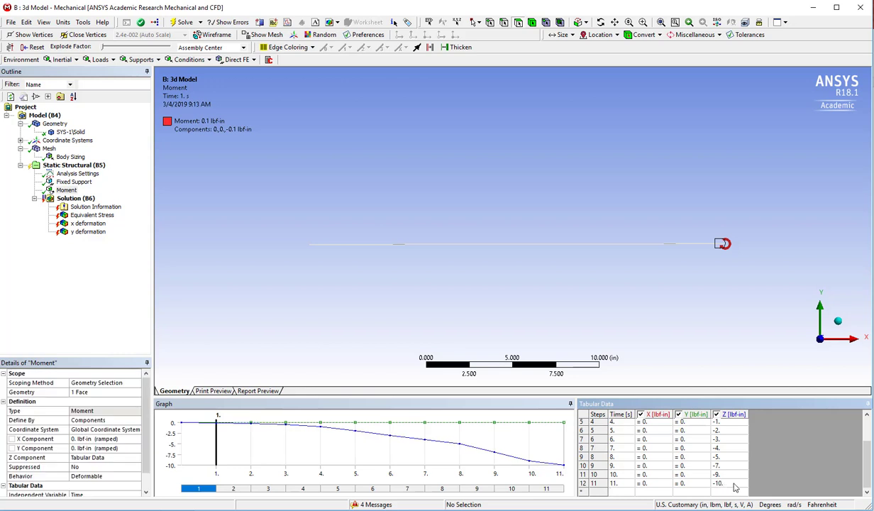
scroll(734, 485, up, 2)
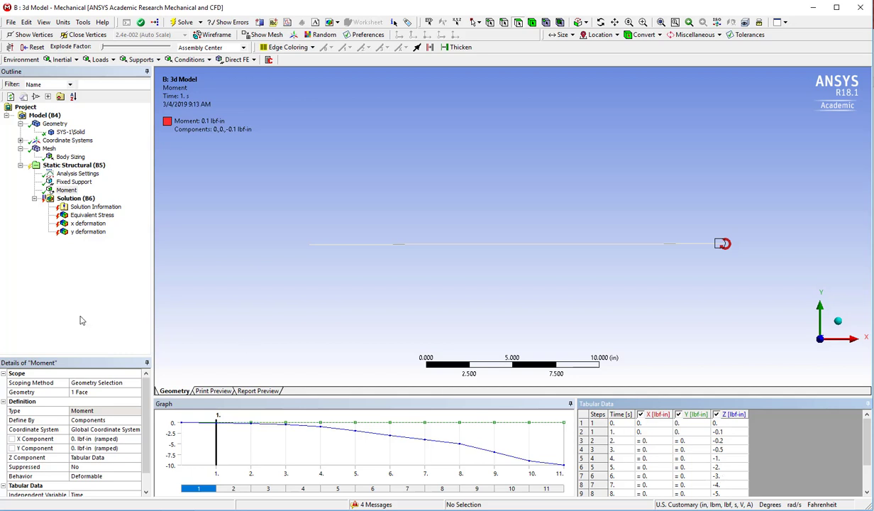
Step: Confirm Large Deflection is On and expand Nonlinear Controls, showing Program Controlled and Stabilization off
click(74, 174)
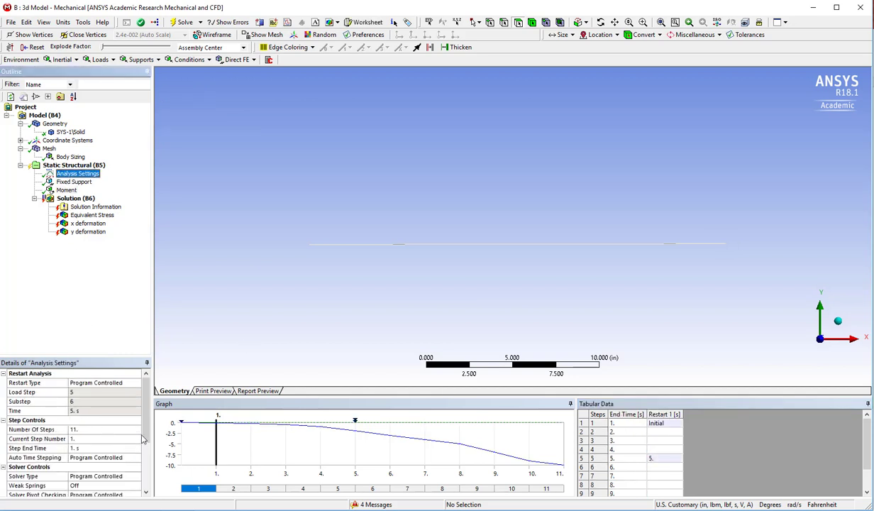
drag(144, 415, 149, 448)
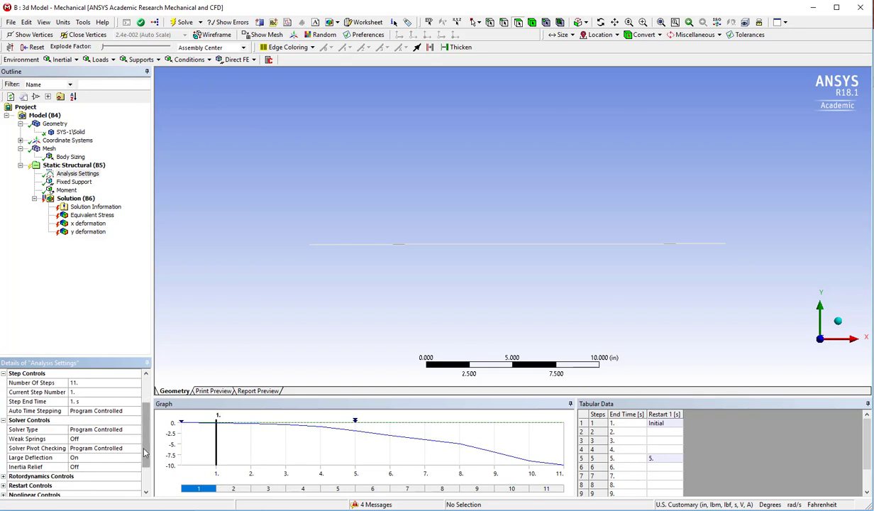
drag(140, 434, 142, 448)
click(4, 457)
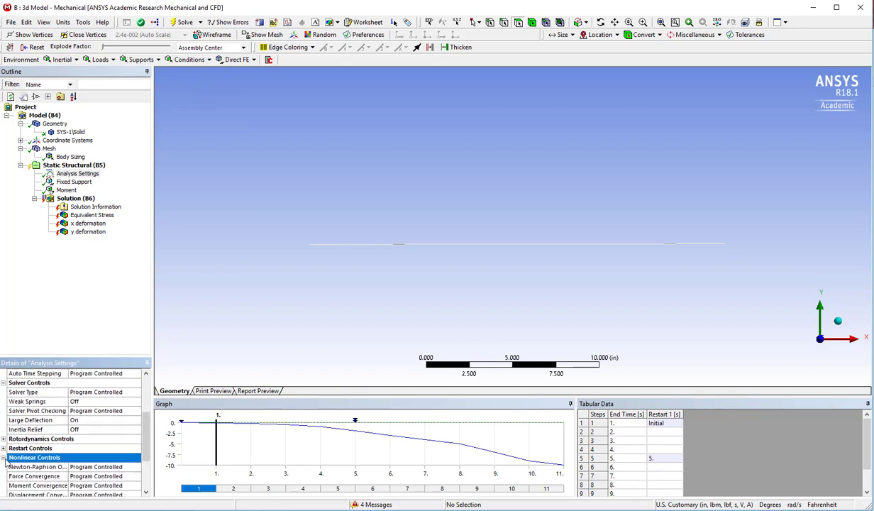
drag(139, 443, 141, 461)
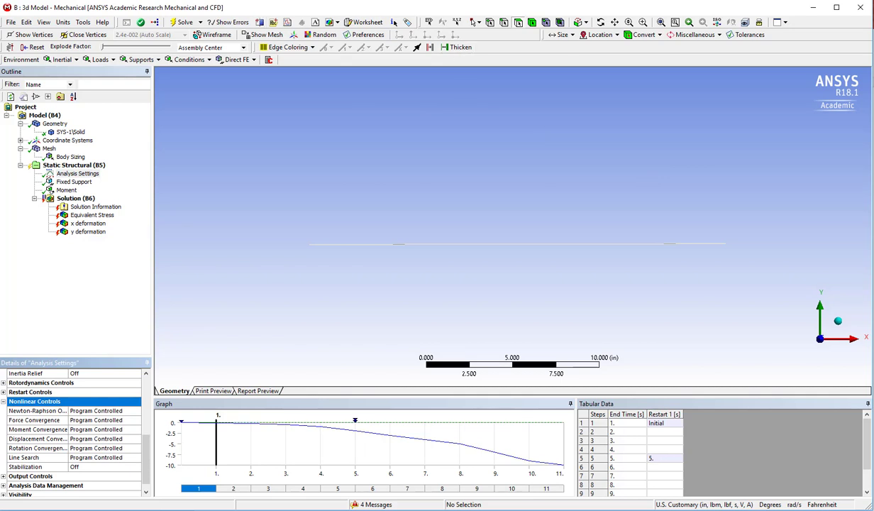
click(182, 22)
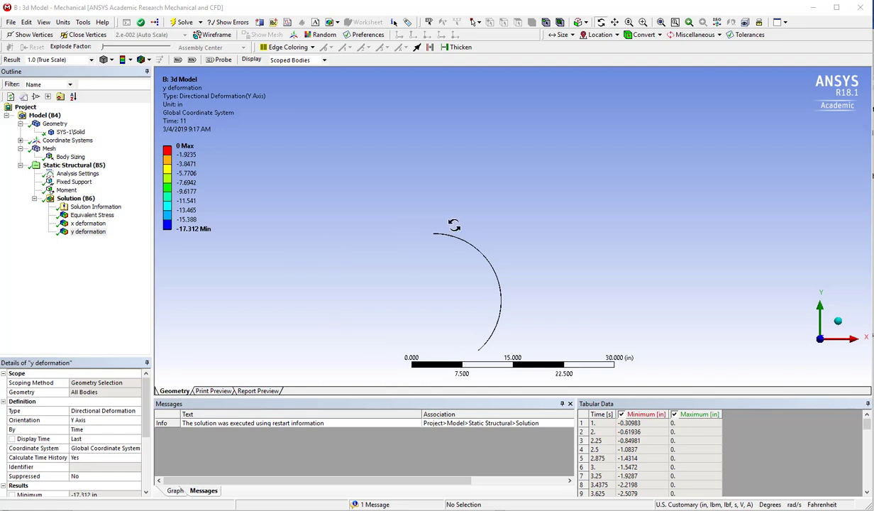
click(89, 232)
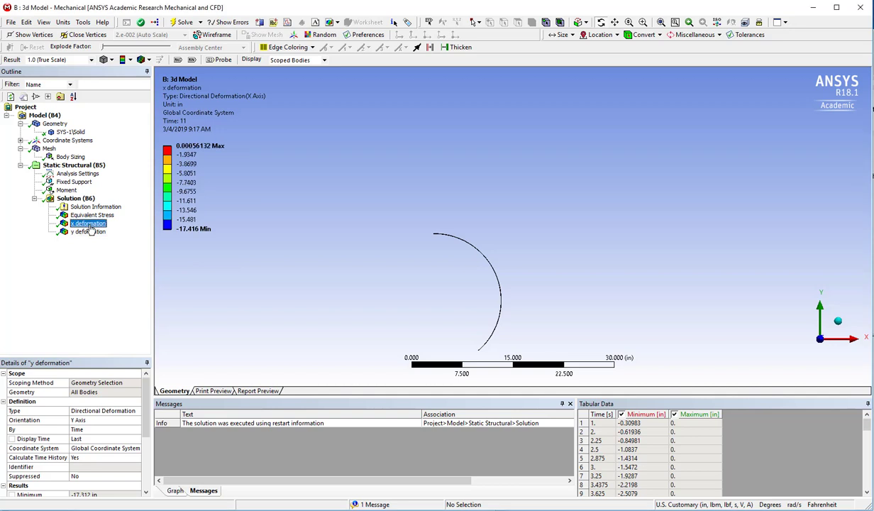
click(87, 234)
key(Escape)
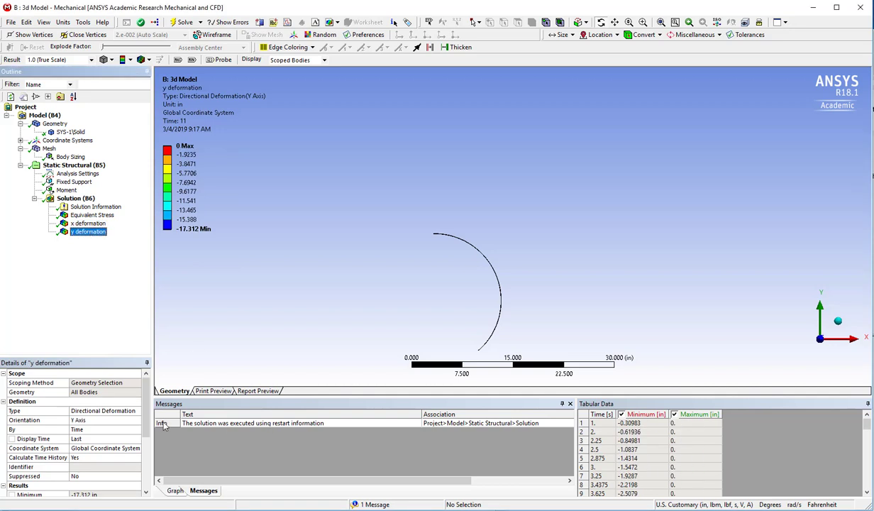
click(211, 424)
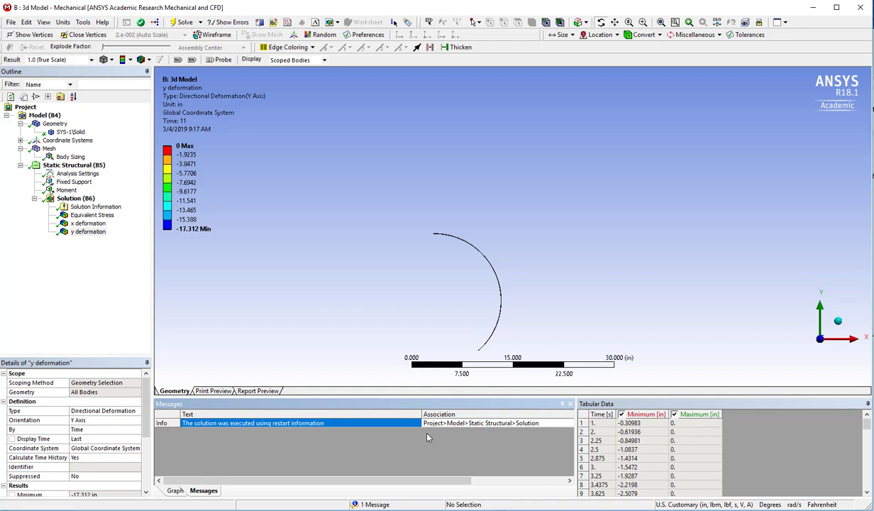
click(79, 224)
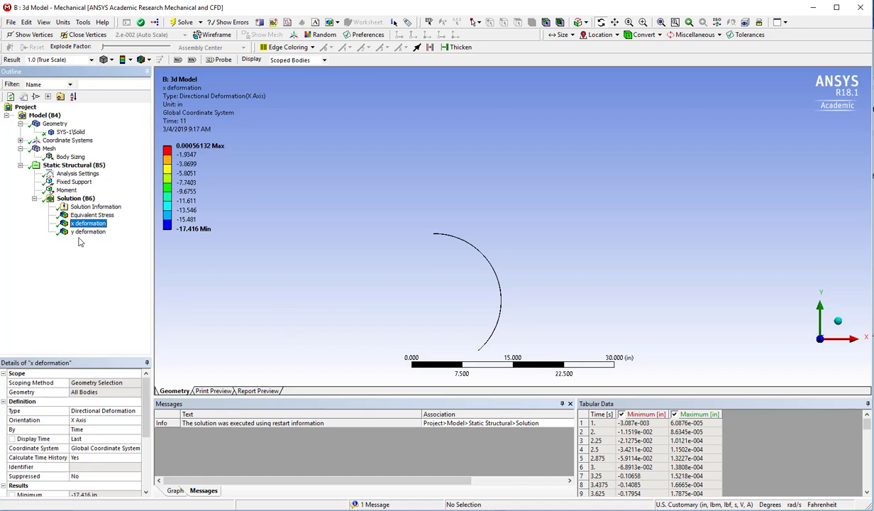
click(78, 231)
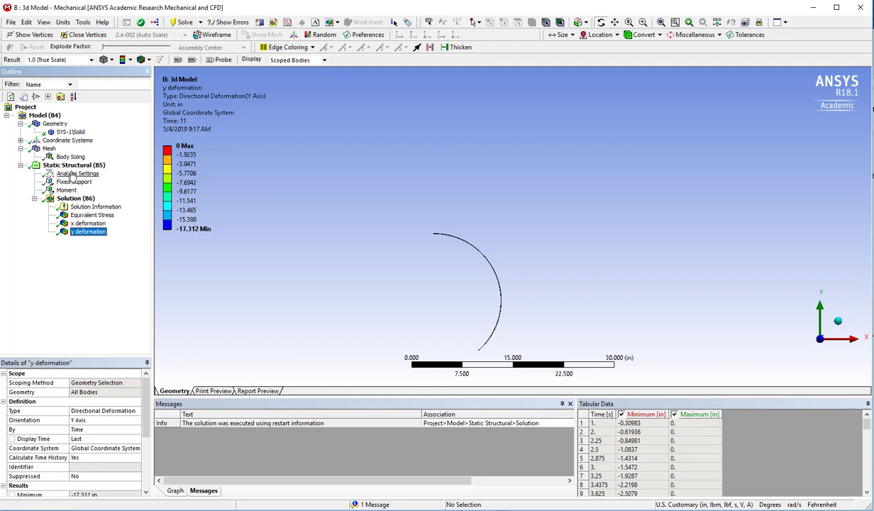
Step: Set Large Deflection to Off in the Analysis Settings details
click(74, 173)
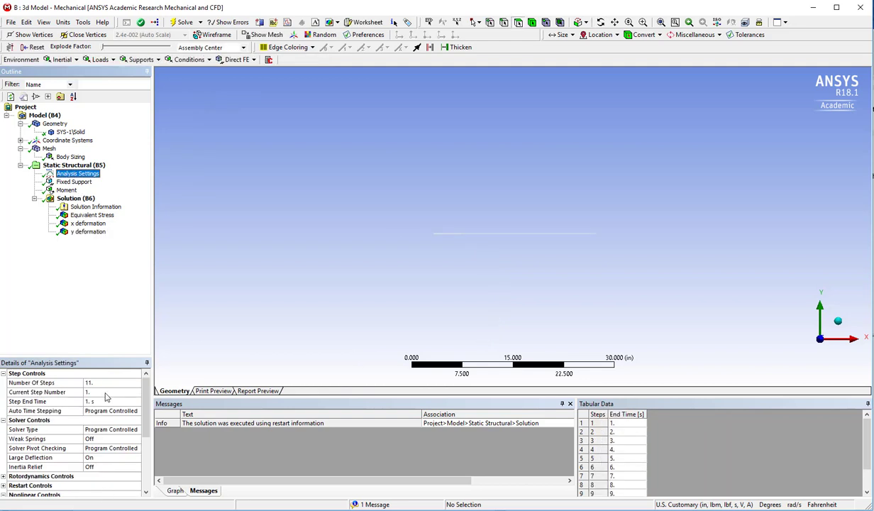
click(100, 447)
click(105, 457)
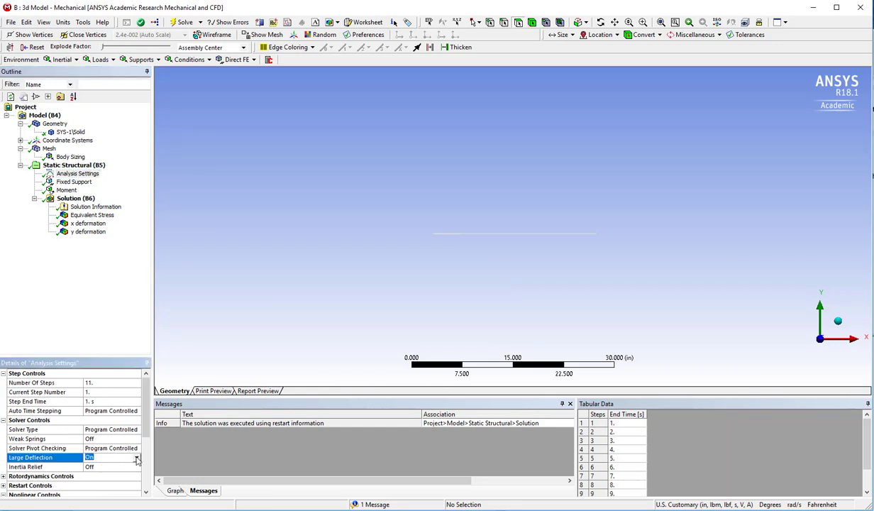
click(136, 458)
click(110, 467)
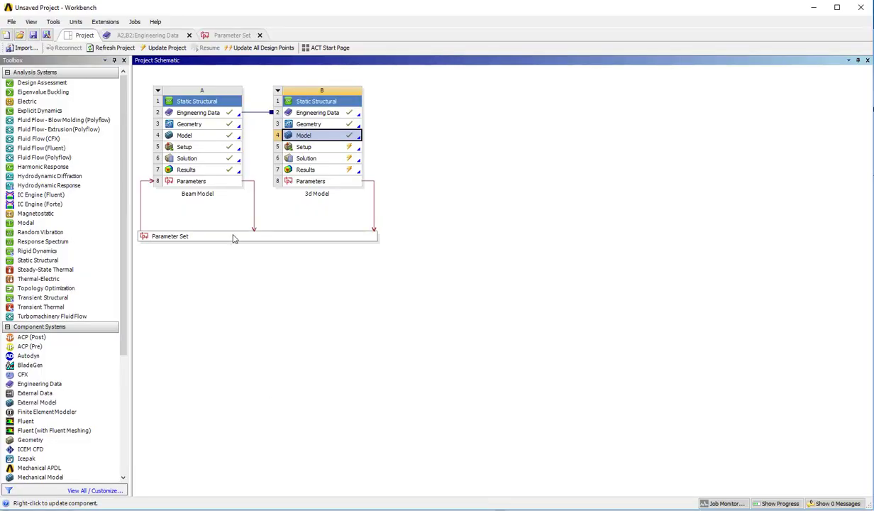
Step: Open the Parameter Set listing outputs P8 and P9 and design points DP 0–DP 6
double_click(234, 237)
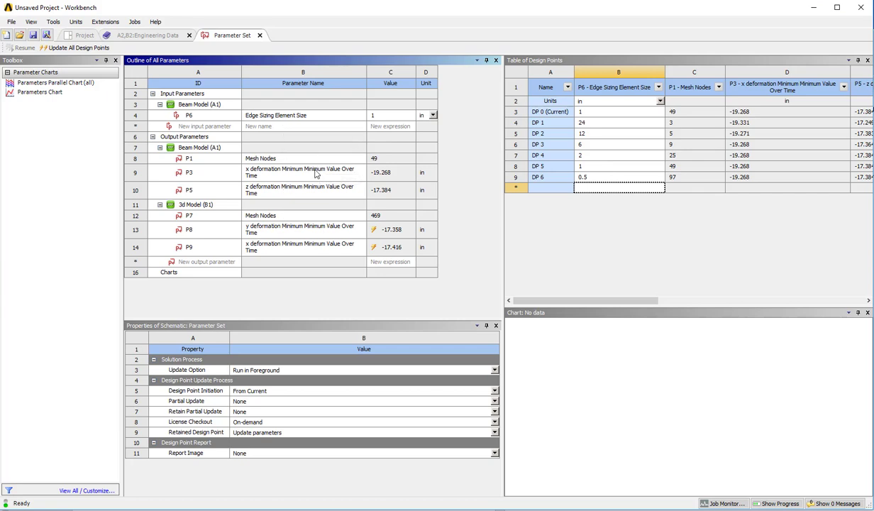
mouse_move(552, 300)
mouse_down()
mouse_move(804, 302)
mouse_move(539, 291)
mouse_up()
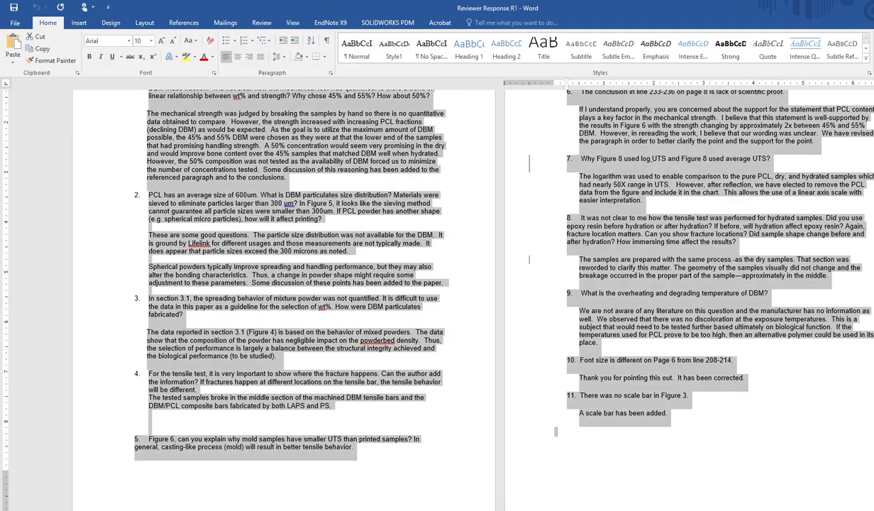
click(419, 509)
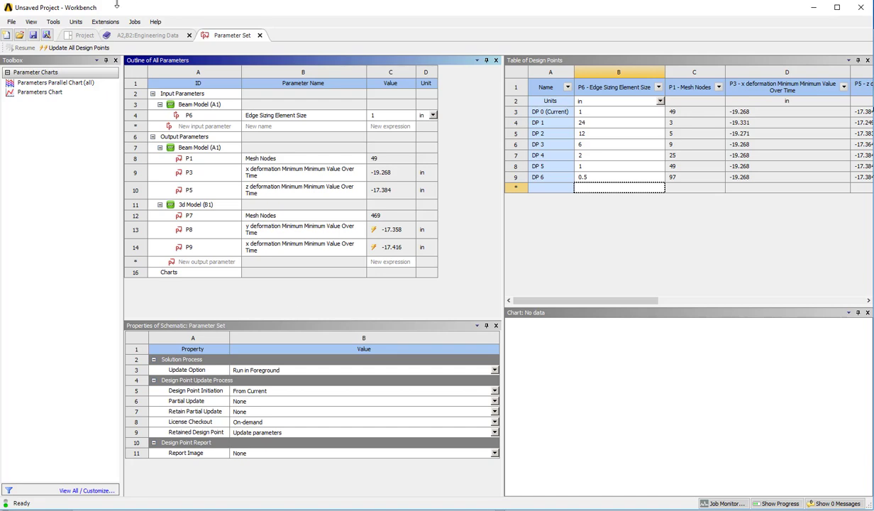
Step: Expose the 3d Model's Mesh Body Sizing Element Size as Workbench parameter P10, then view the Parameter Set
click(82, 35)
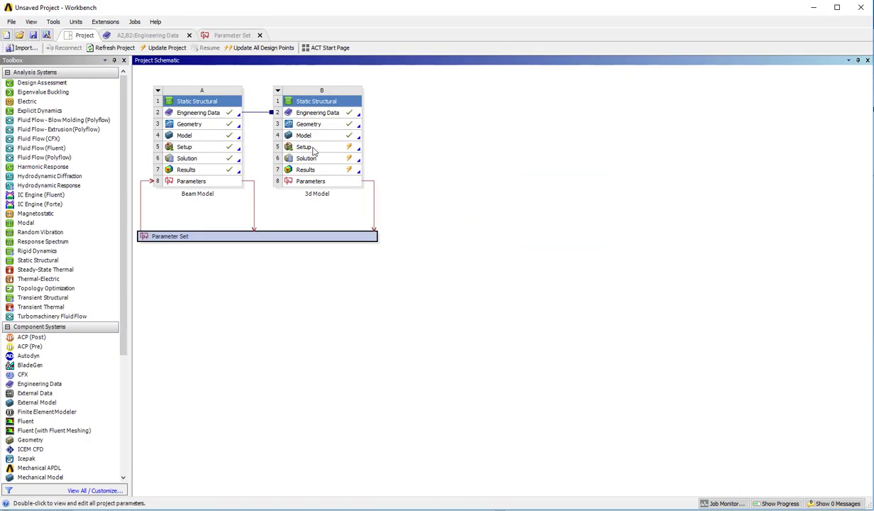
click(313, 150)
right_click(315, 149)
click(321, 154)
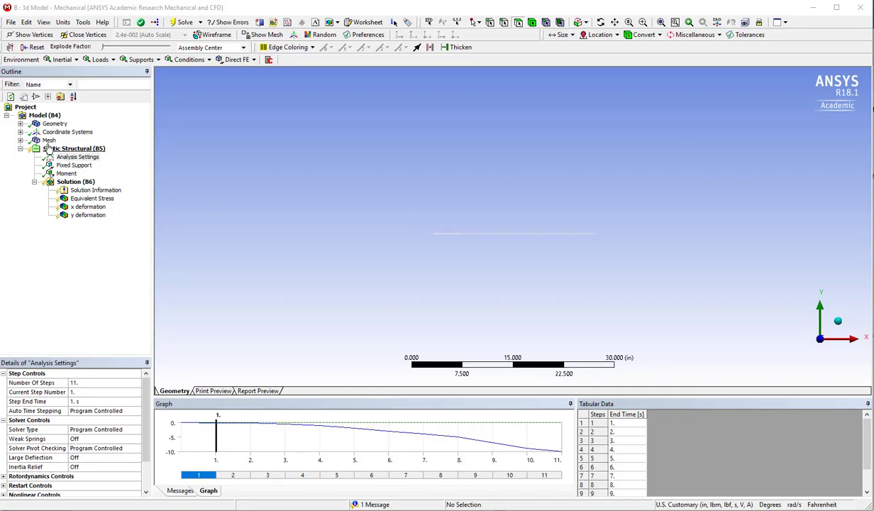
click(20, 139)
click(54, 148)
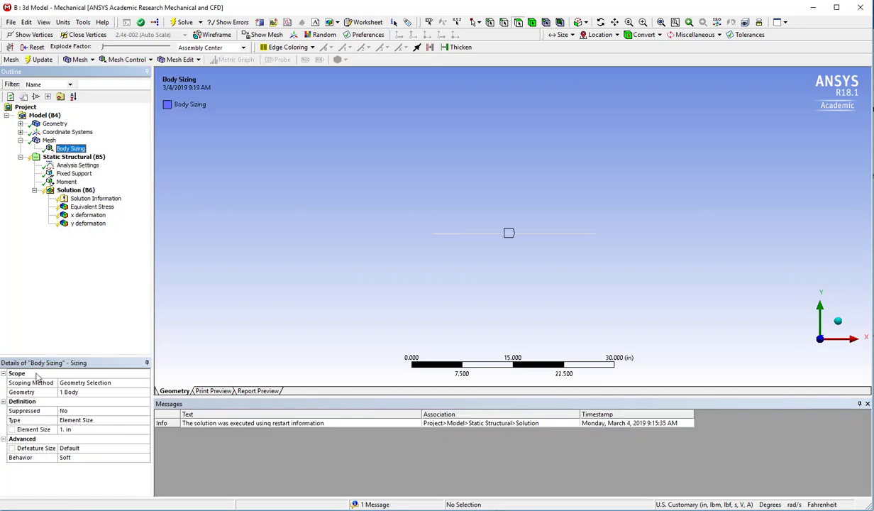
click(11, 430)
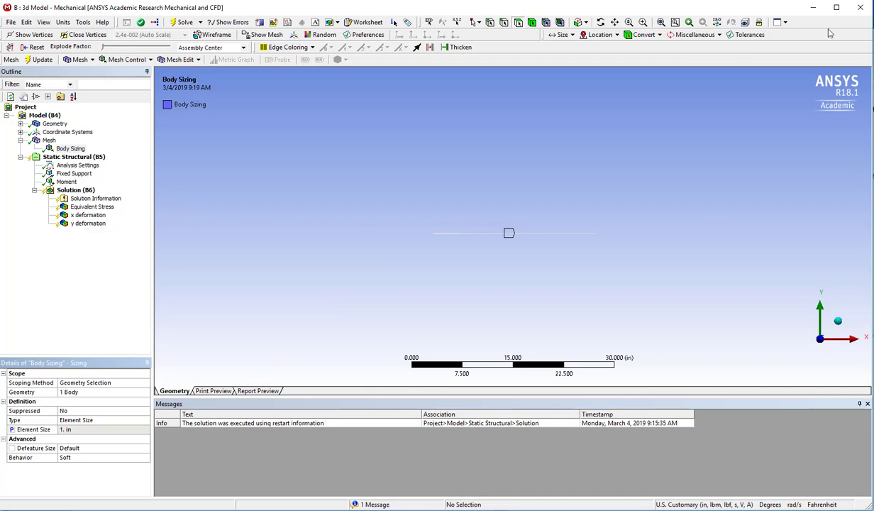
click(861, 10)
click(212, 37)
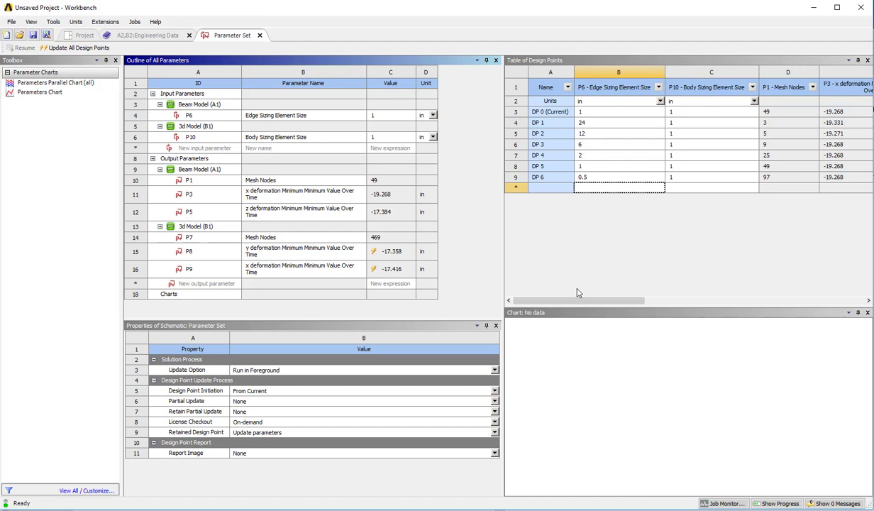
Step: Enter 1 as the P6 edge sizing value for design points DP 1 through DP 5
drag(576, 299, 515, 291)
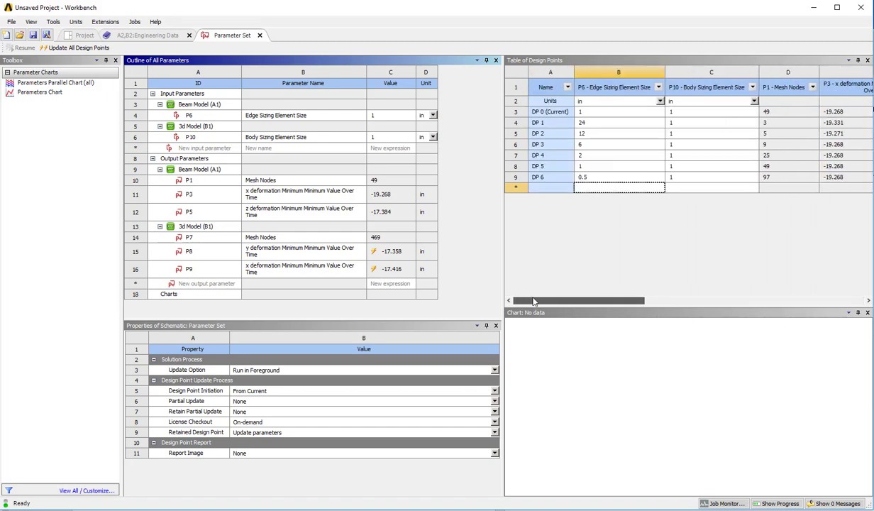
click(586, 124)
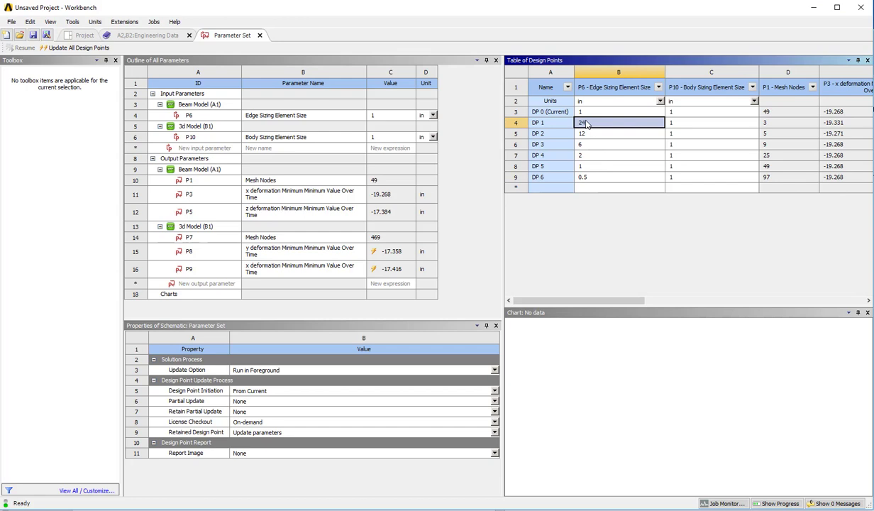
text(1)
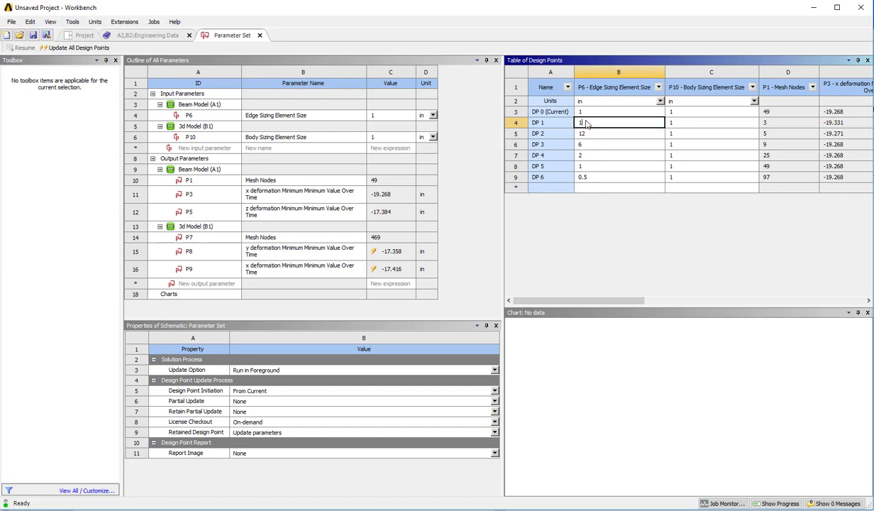
key(Return)
text(1)
key(Return)
text(1)
key(Return)
text(1)
key(Return)
key(Return)
text(1)
key(Return)
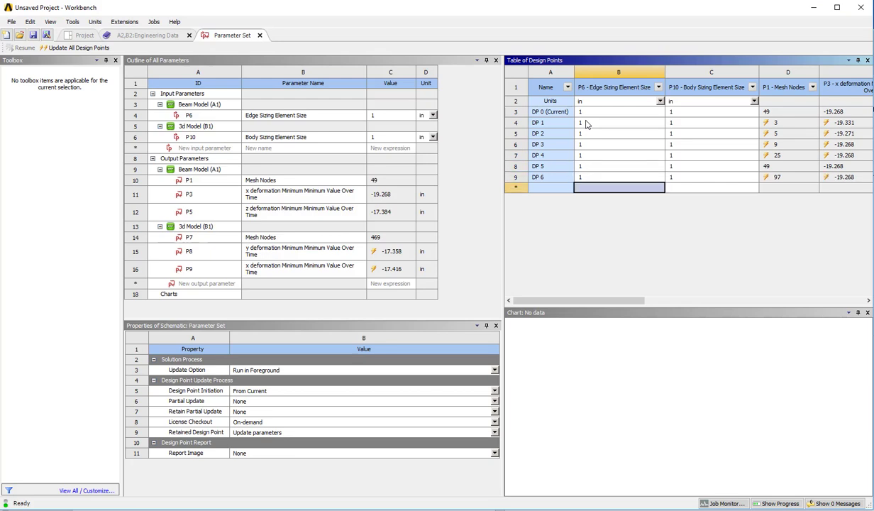
Step: Fill the P10 body sizing column with 4, 2, 1, 0.5, 0.25 and 0.125 for DP 1–DP 6
click(694, 115)
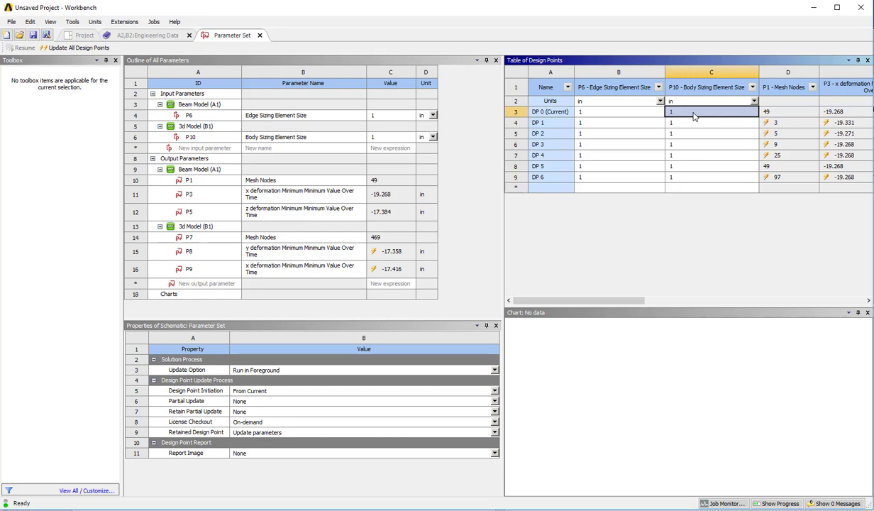
click(692, 122)
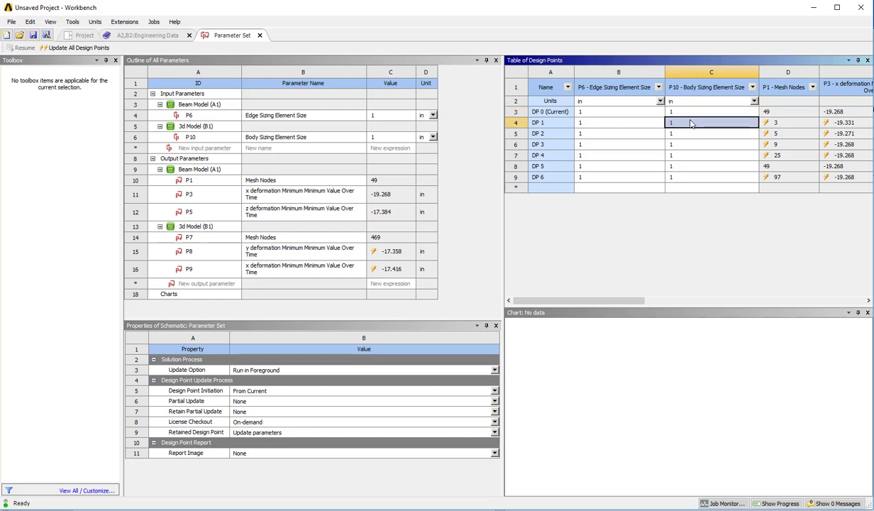
text(4)
key(Return)
text(2)
key(Return)
key(Return)
text(.5)
key(Return)
text(.254)
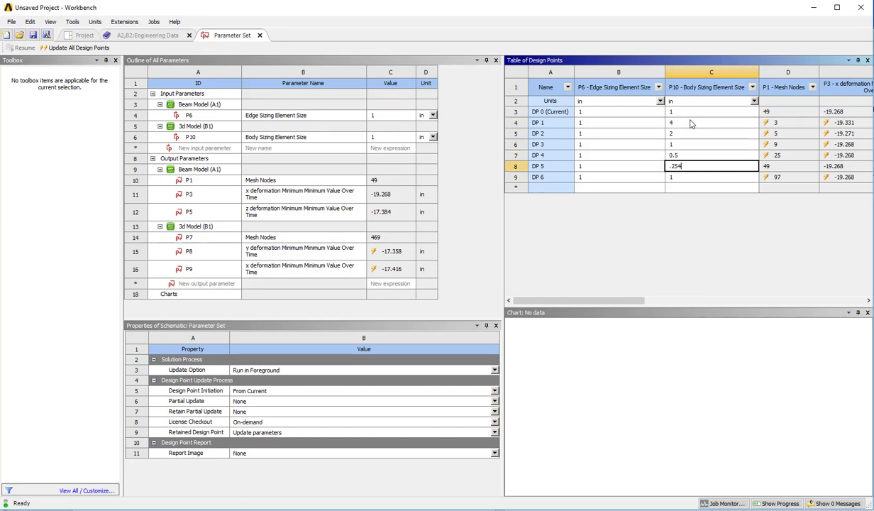
key(Return)
text(.125)
key(Return)
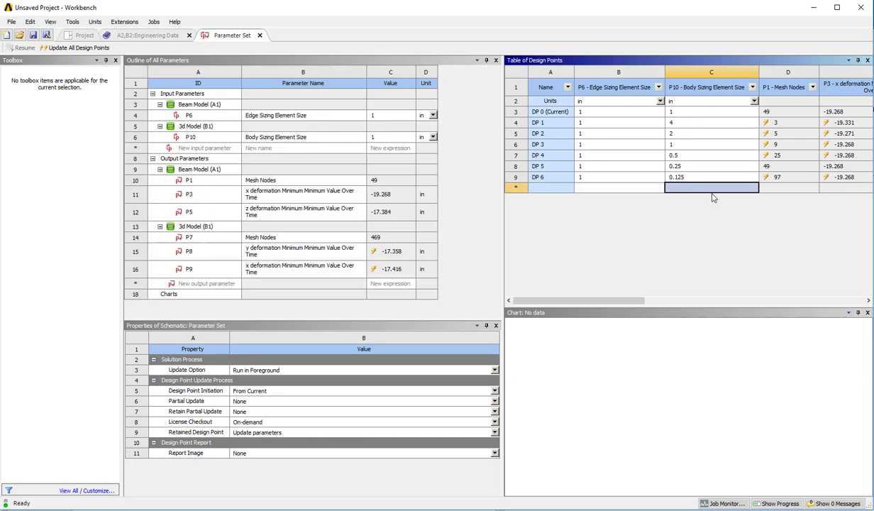
drag(598, 305, 624, 281)
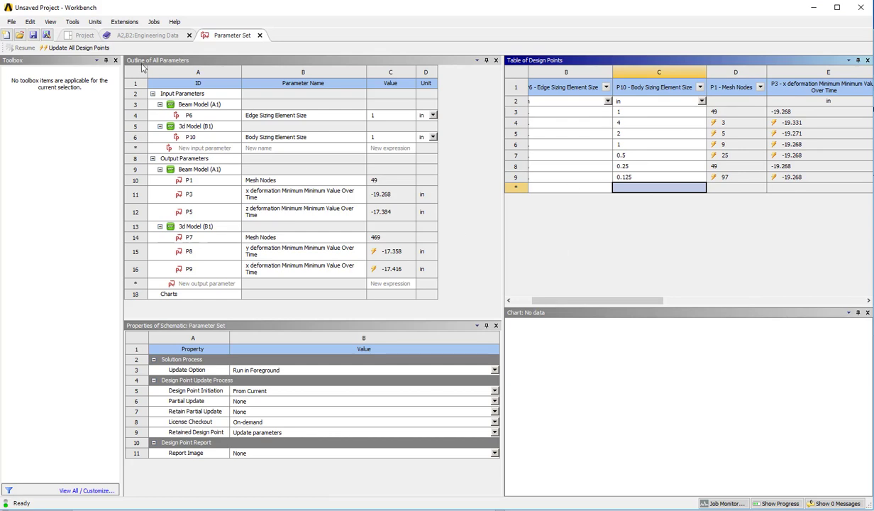
Step: Run Update All Design Points and wait until it reports failed solutions for DP 1 and DP 2
click(76, 48)
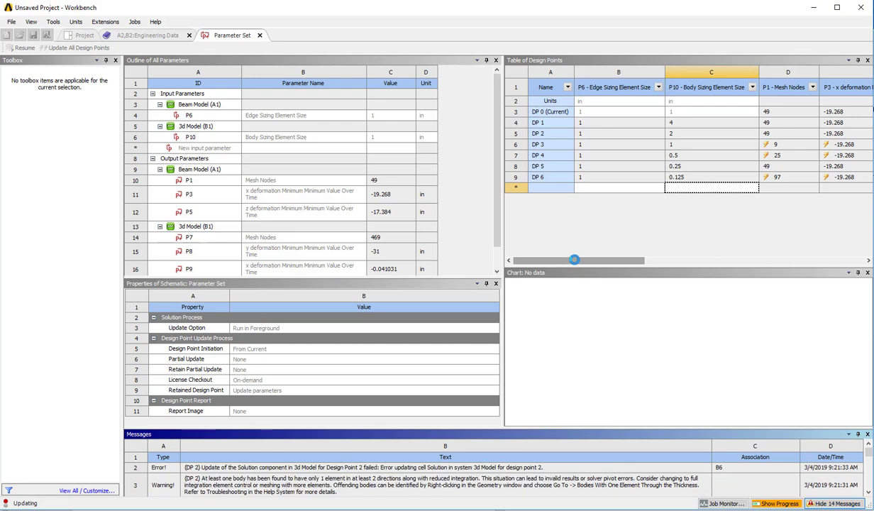
drag(574, 260, 660, 266)
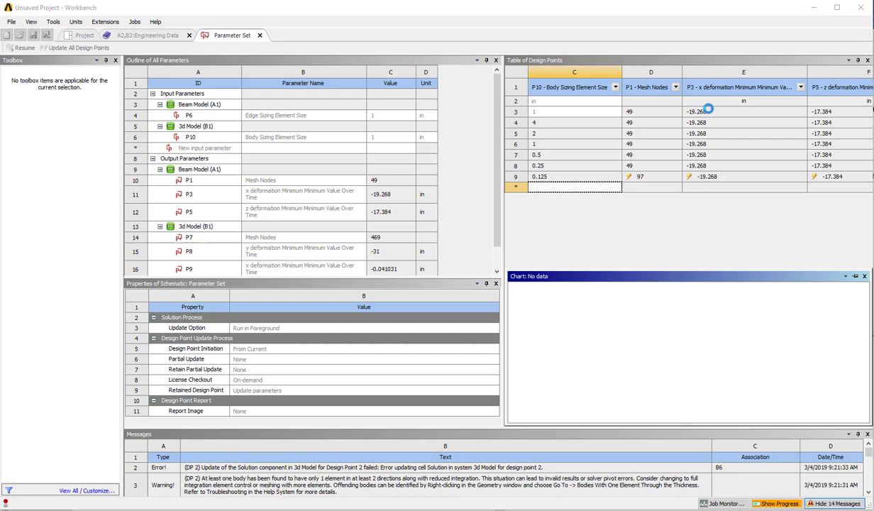
click(650, 250)
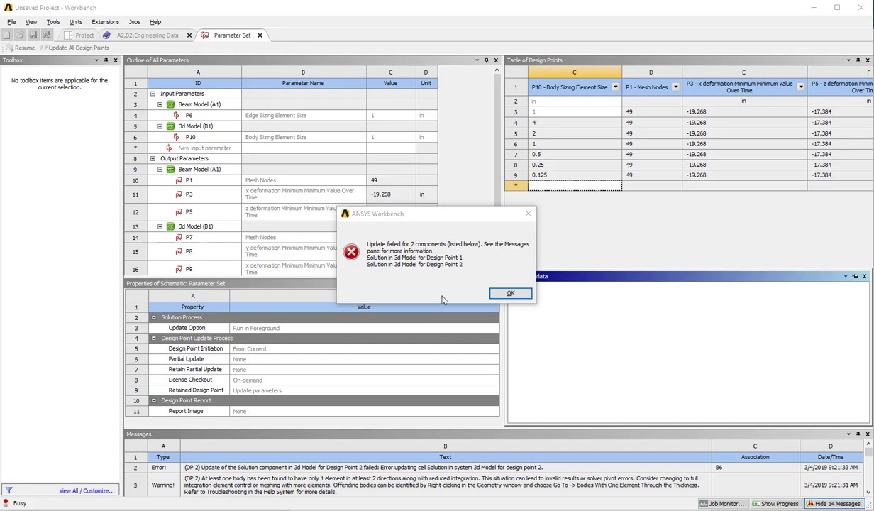
Step: Dismiss the update-failed message and read the last warning in the Messages list
click(509, 293)
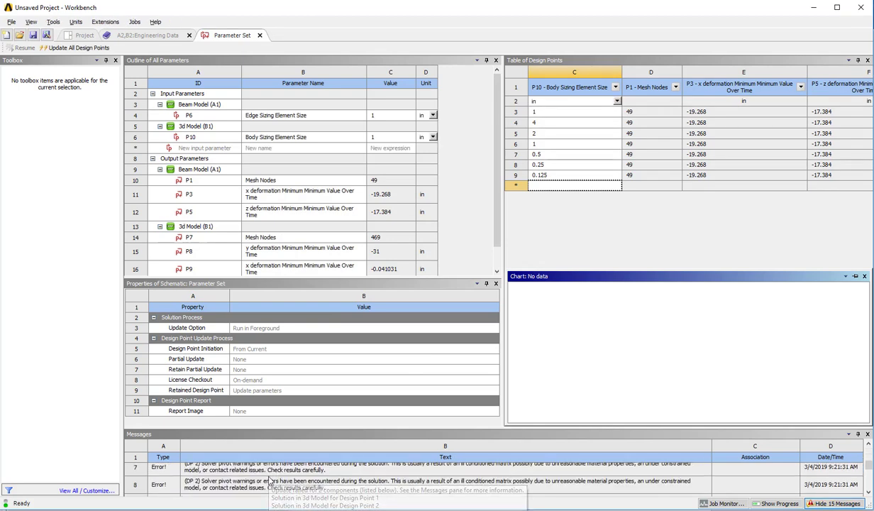
scroll(234, 478, down, 5)
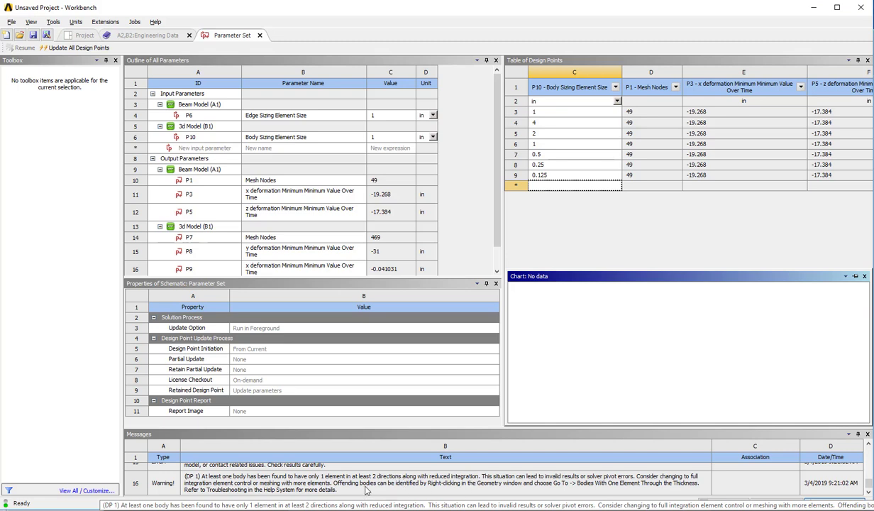
click(265, 487)
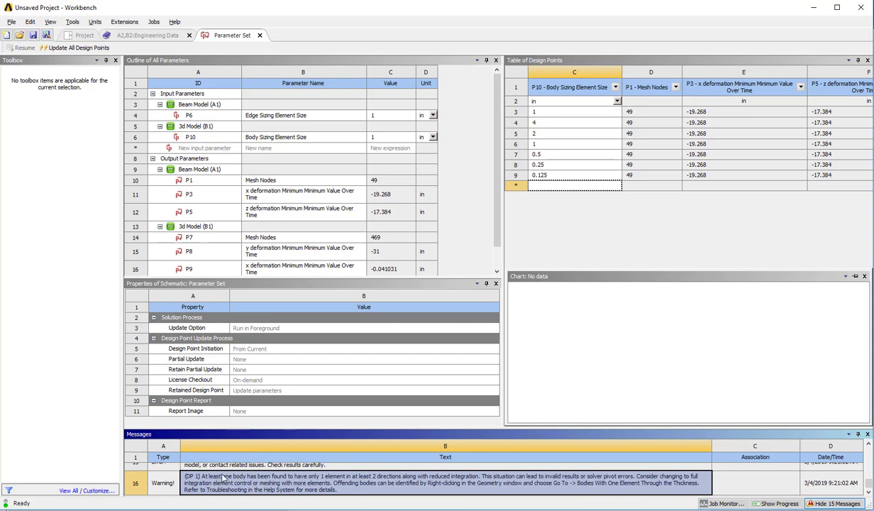
click(599, 207)
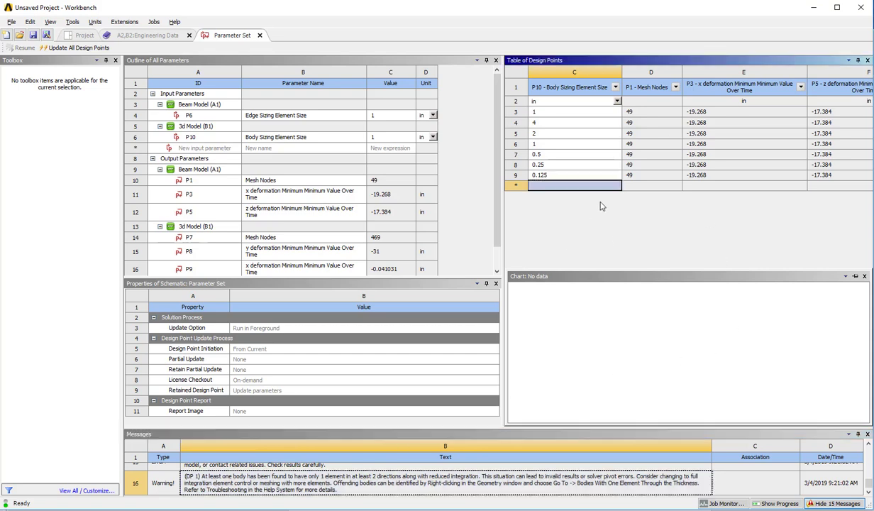
Step: Compare the 3d Model's node counts and x, y, z deformations across design points, then return to the Project
click(736, 180)
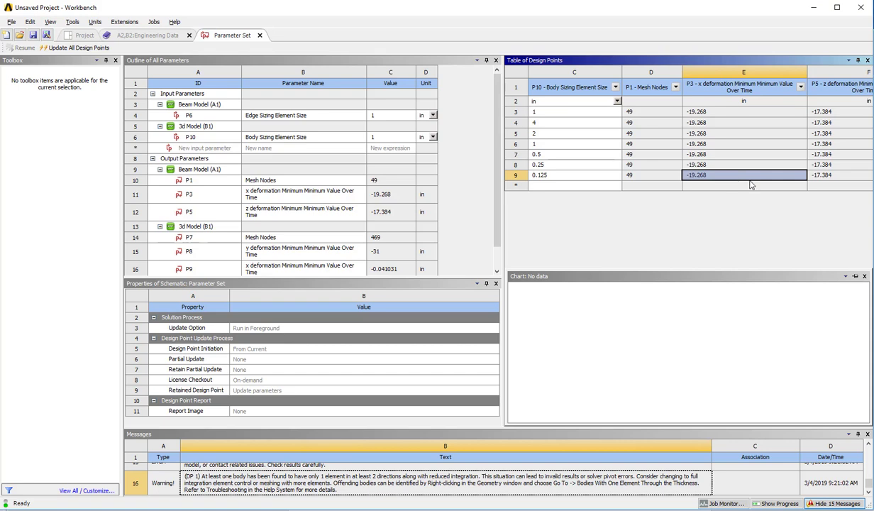
click(800, 187)
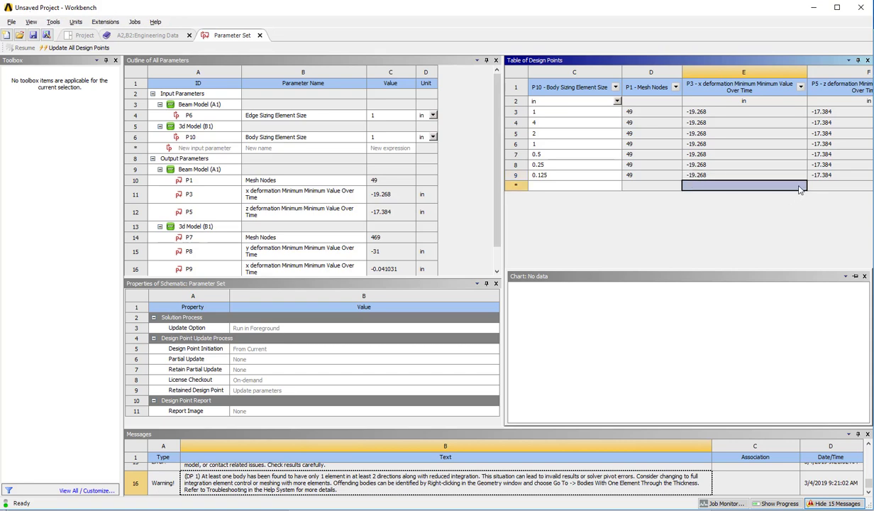
key(Right)
key(Right)
key(Right)
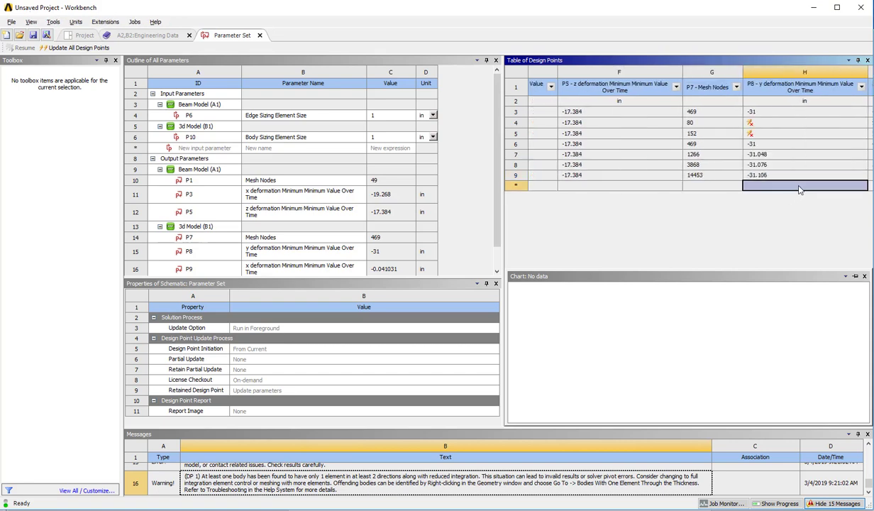
key(Up)
key(Up)
key(Up)
key(Up)
key(Up)
key(Up)
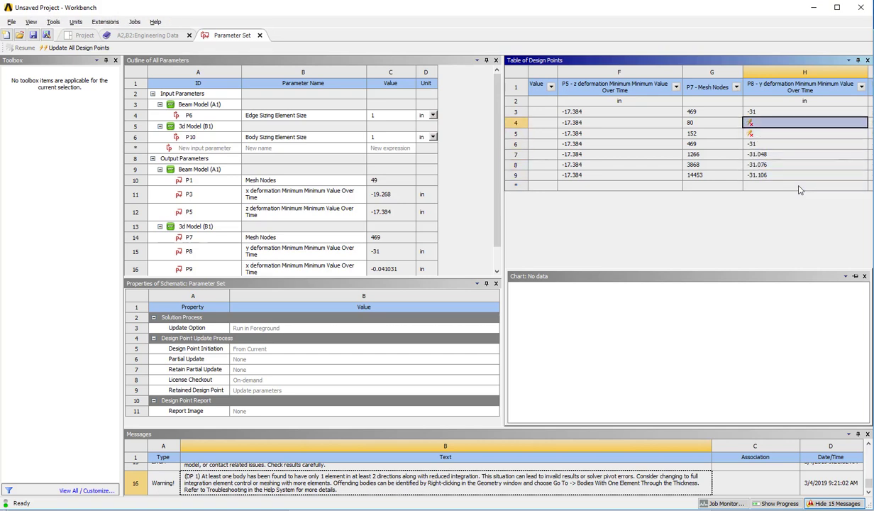
key(Down)
key(Down)
key(Down)
key(Down)
key(Down)
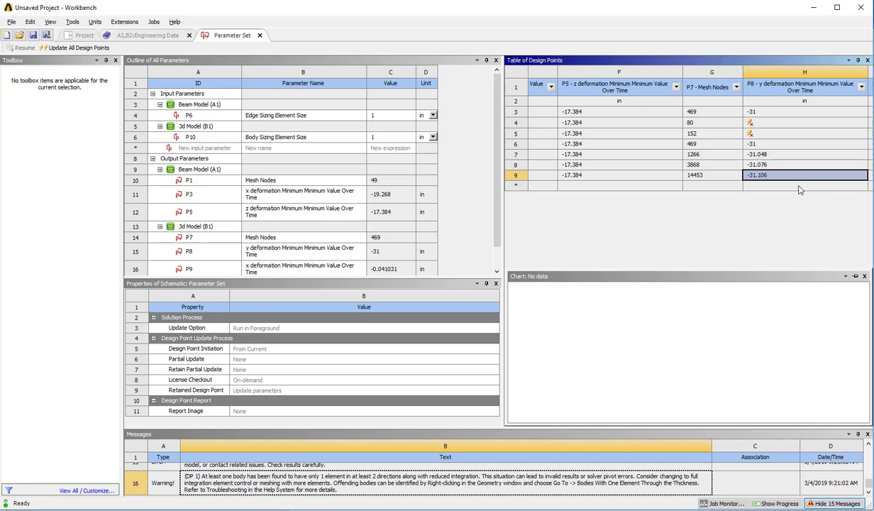
key(Right)
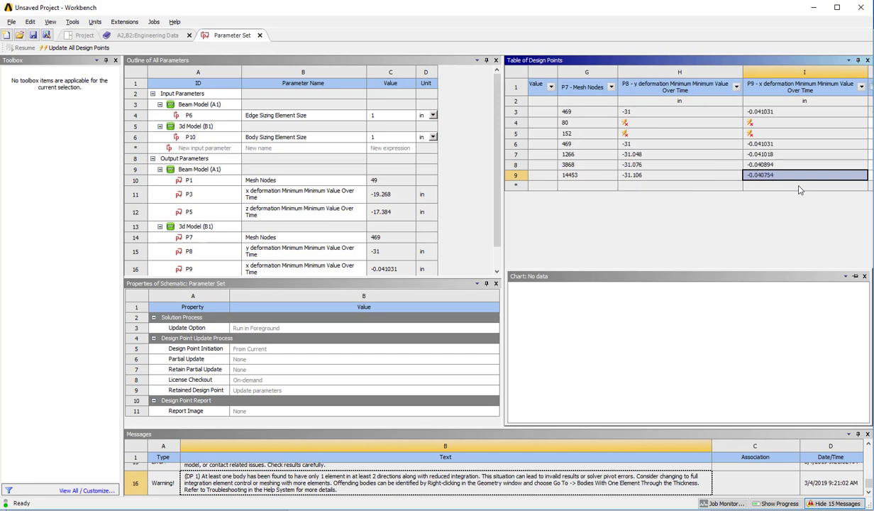
key(Left)
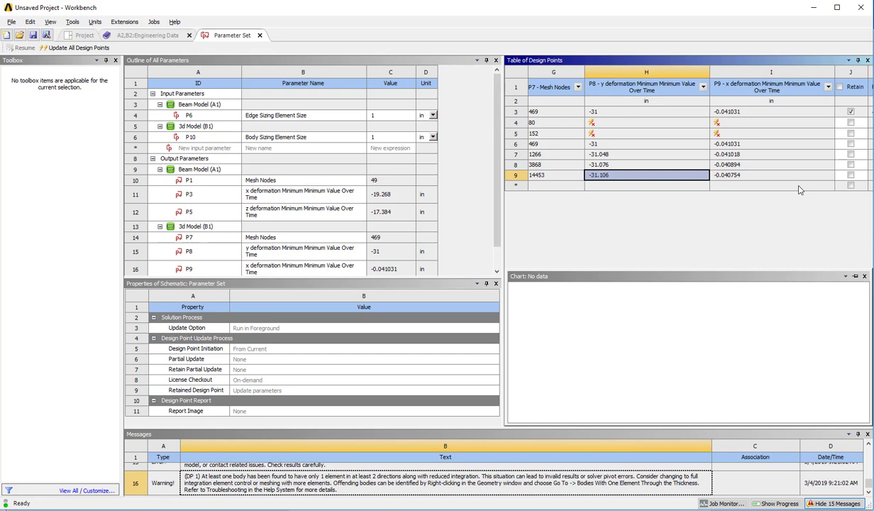
key(Left)
key(Left)
key(Left)
key(Left)
key(Left)
key(Left)
key(Left)
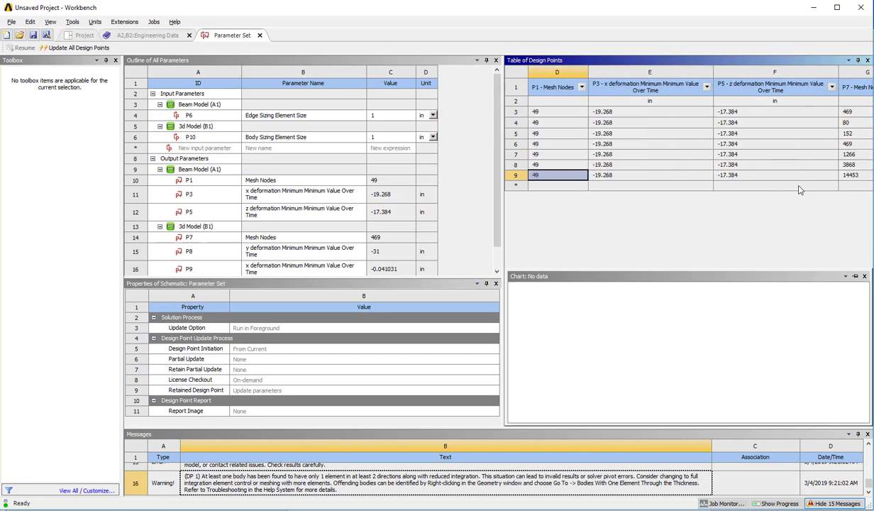
key(End)
key(Up)
key(Left)
key(Left)
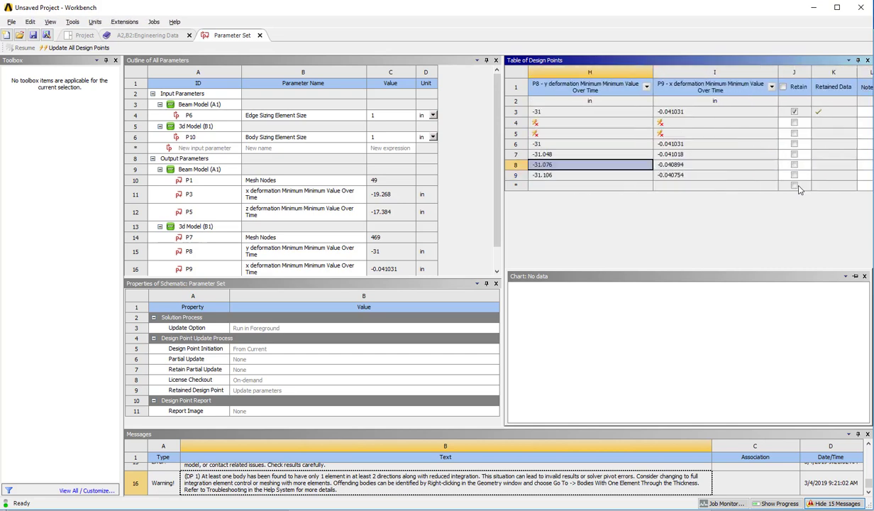
key(Left)
key(Up)
key(Left)
key(Left)
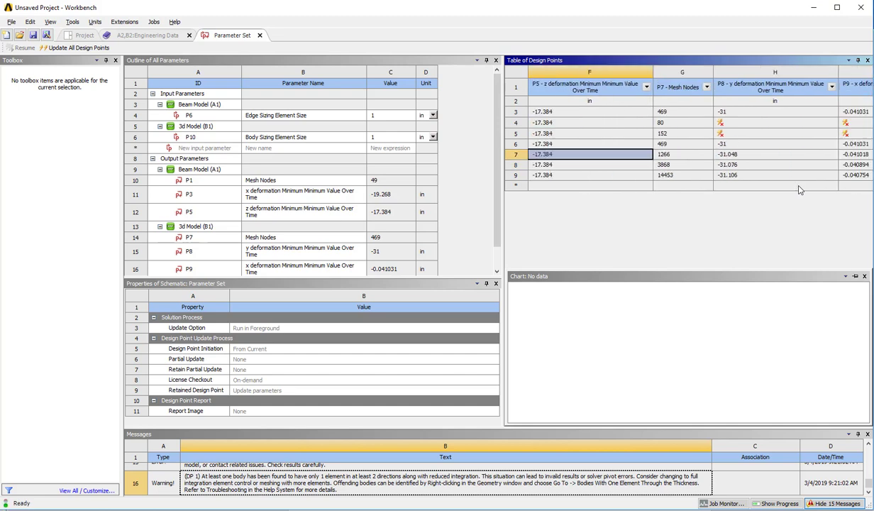
click(75, 35)
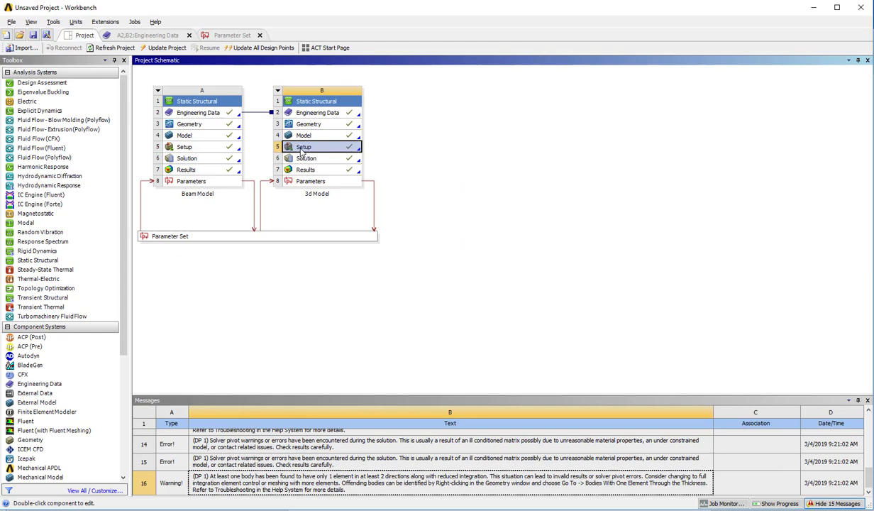
Step: Switch Large Deflection to On in the 3d Model's static structural Analysis Settings
right_click(309, 151)
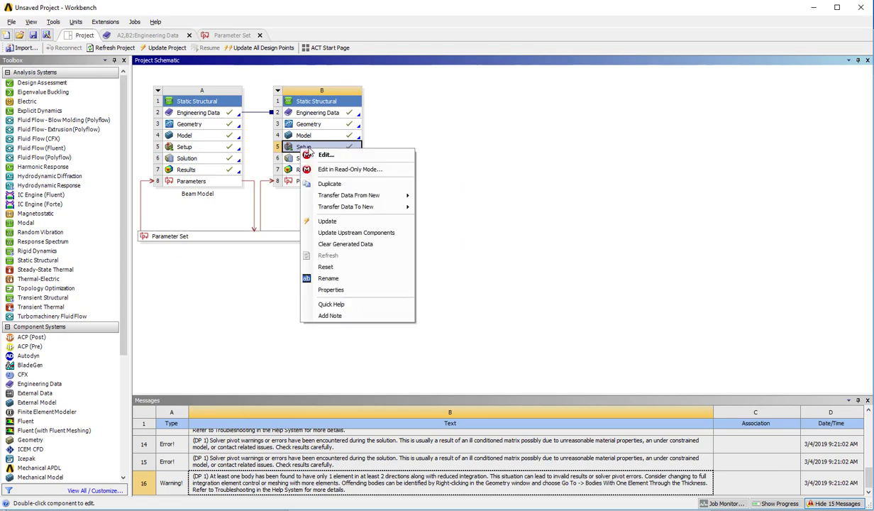
click(319, 154)
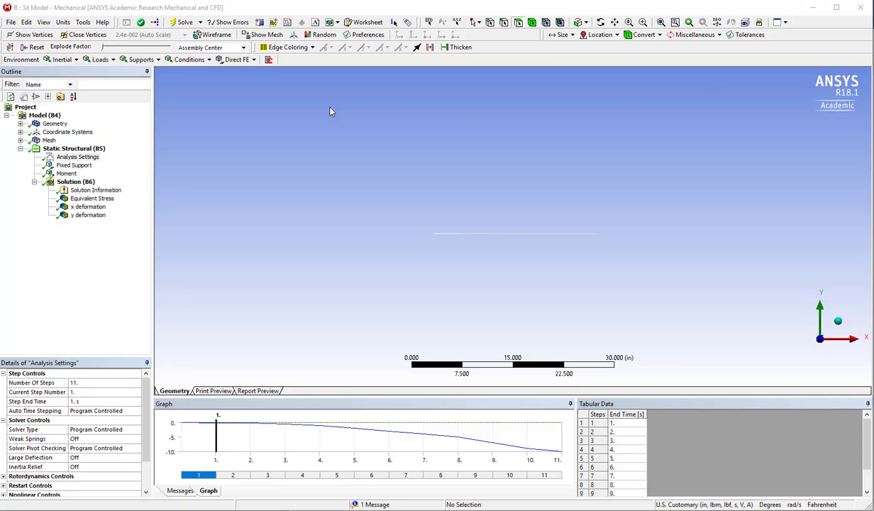
click(78, 158)
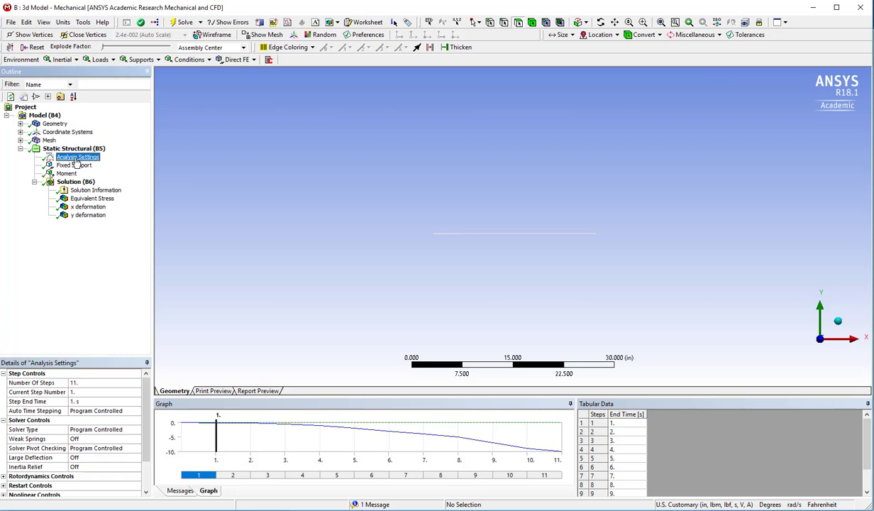
click(86, 458)
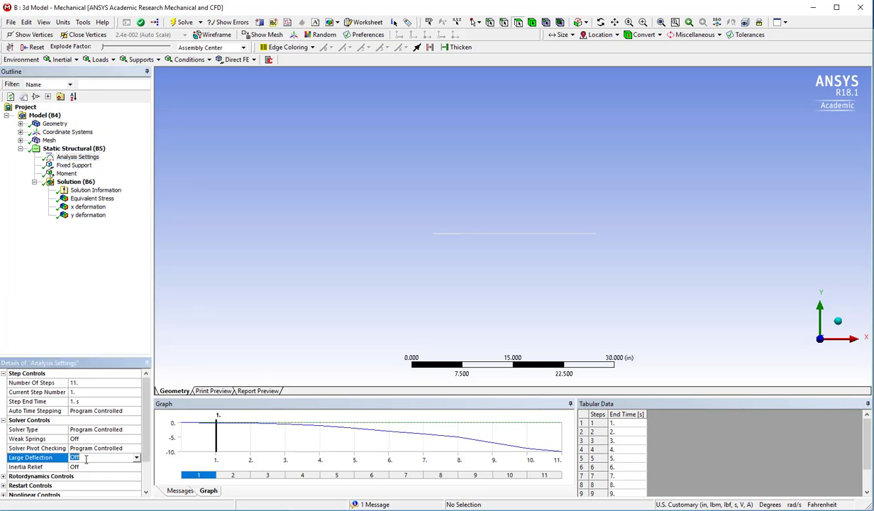
click(136, 458)
click(116, 464)
key(alt+Tab)
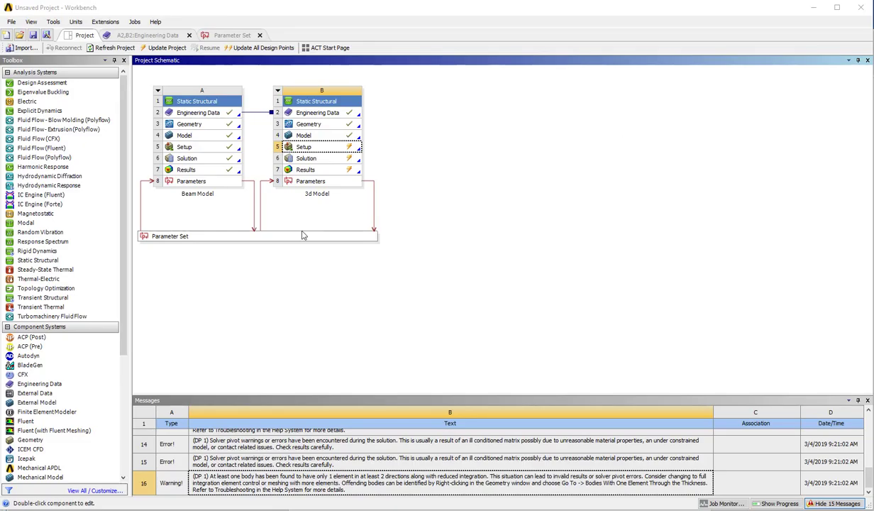
Step: Start Update All Design Points from the Parameter Set and follow the Messages pane during the solve
click(232, 35)
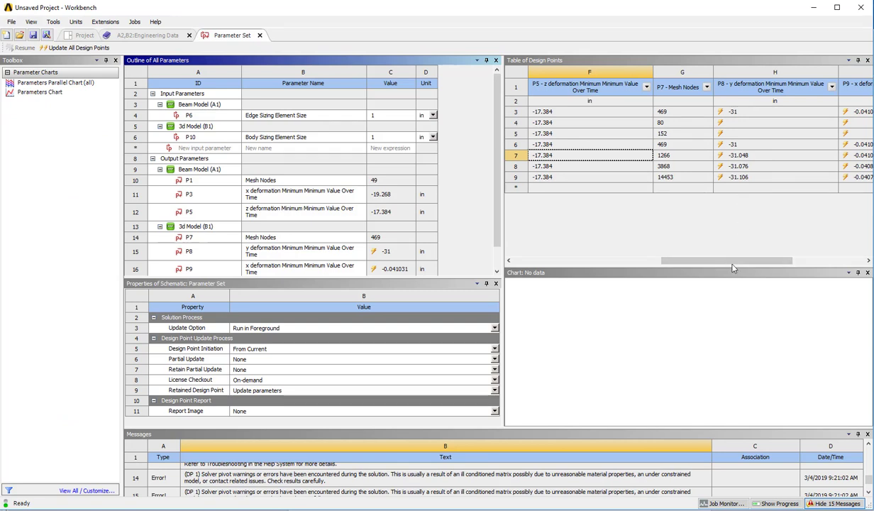
drag(714, 259, 591, 249)
click(72, 50)
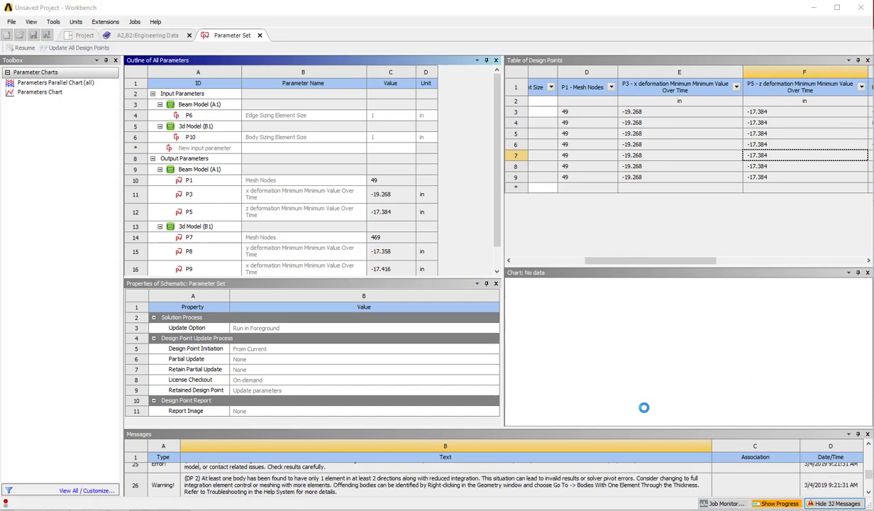
scroll(559, 482, up, 1)
scroll(559, 480, up, 1)
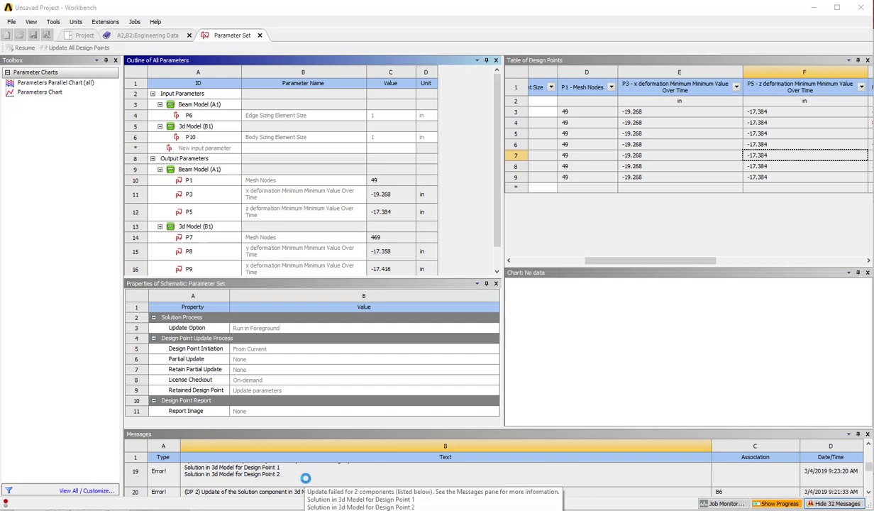
scroll(307, 479, down, 3)
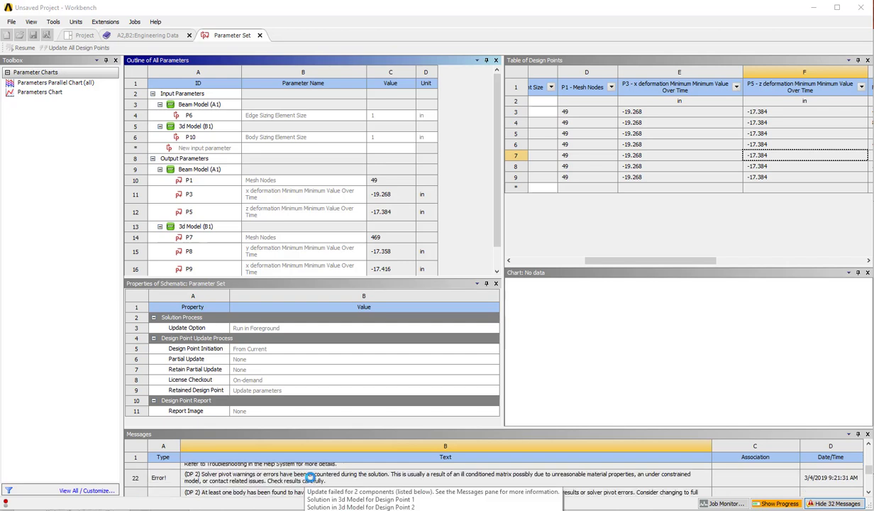
scroll(526, 479, up, 3)
scroll(537, 461, up, 5)
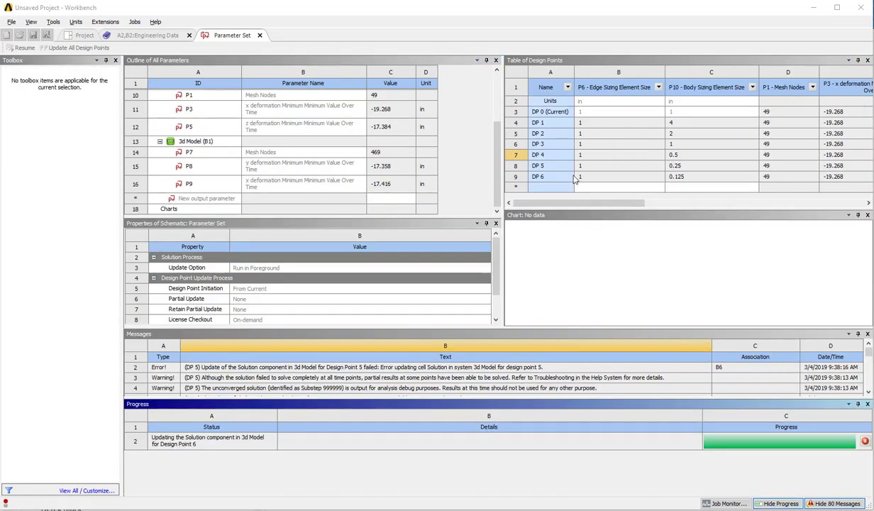
drag(562, 201, 663, 224)
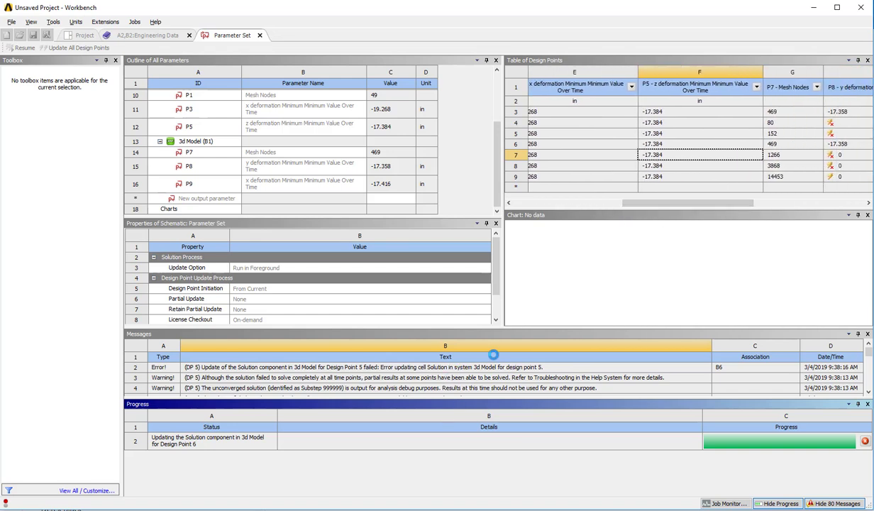
drag(655, 207, 689, 208)
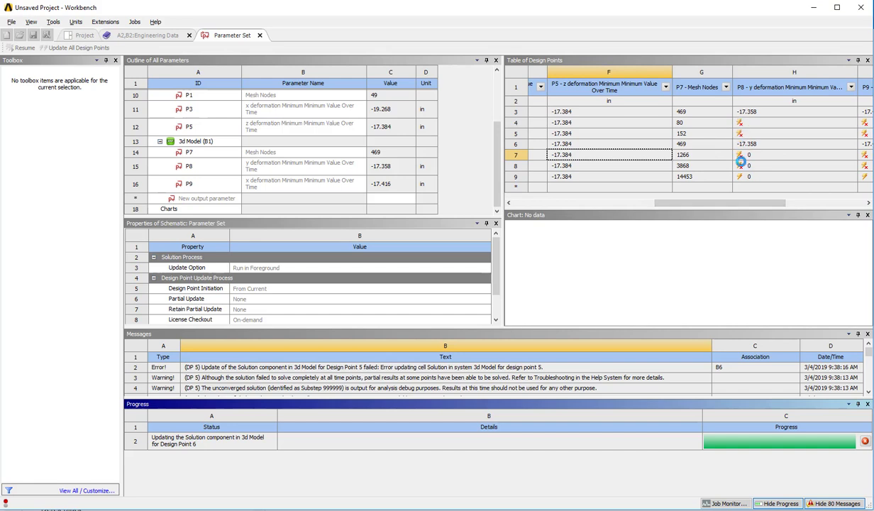
drag(713, 204, 751, 205)
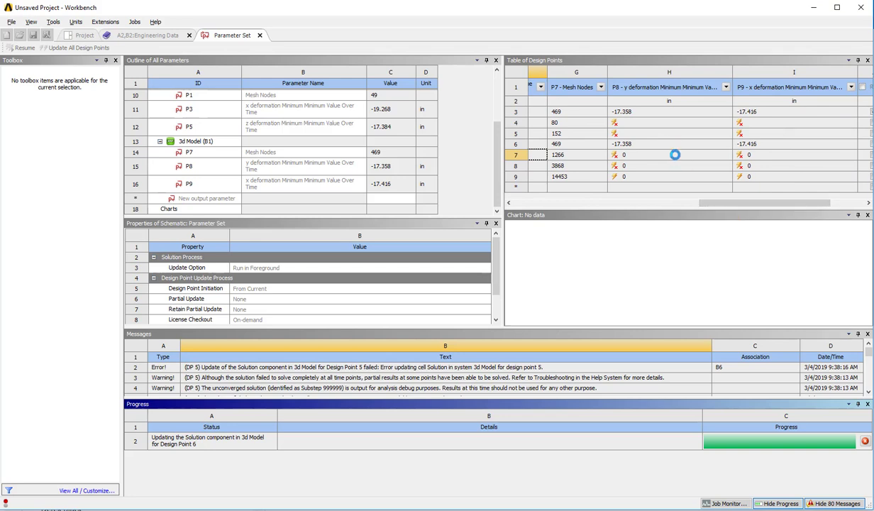
mouse_move(676, 154)
mouse_move(731, 159)
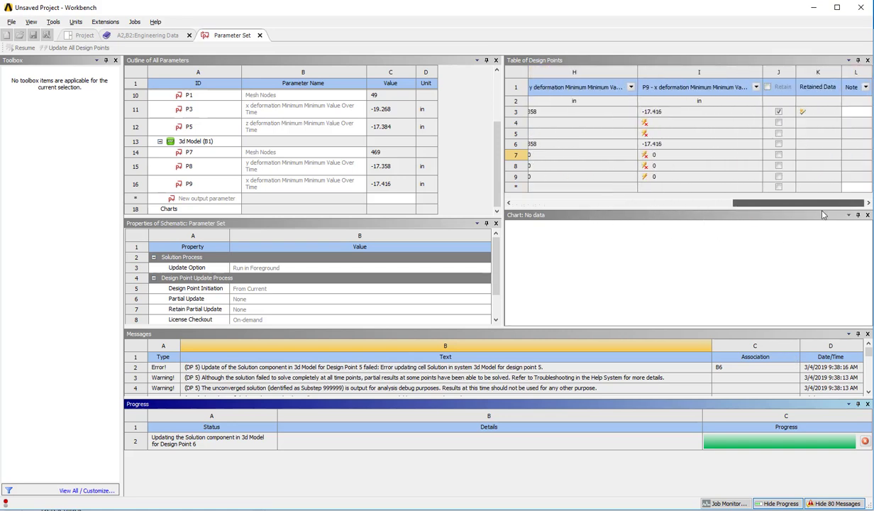
click(775, 503)
click(775, 504)
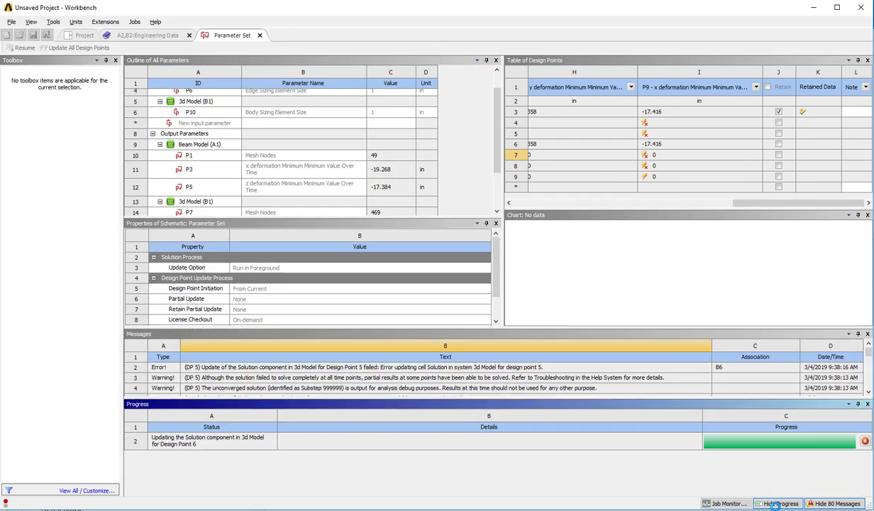
click(775, 503)
click(774, 503)
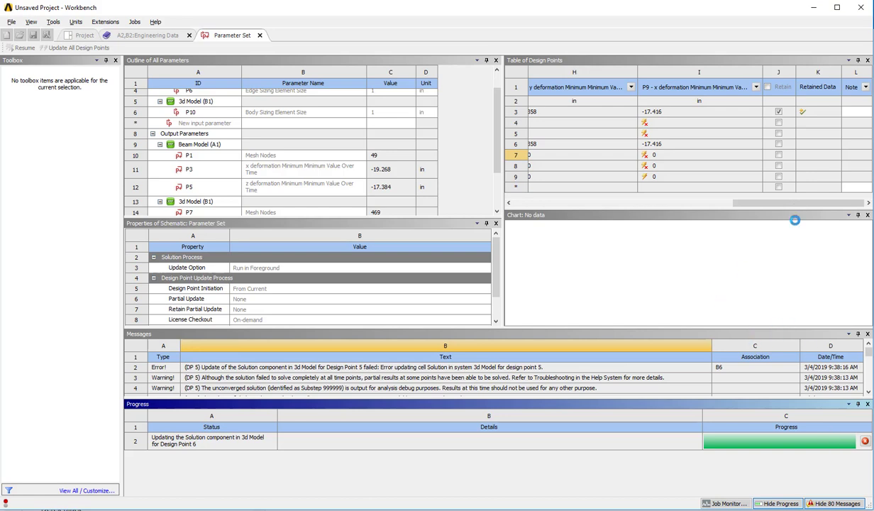
drag(763, 203, 697, 205)
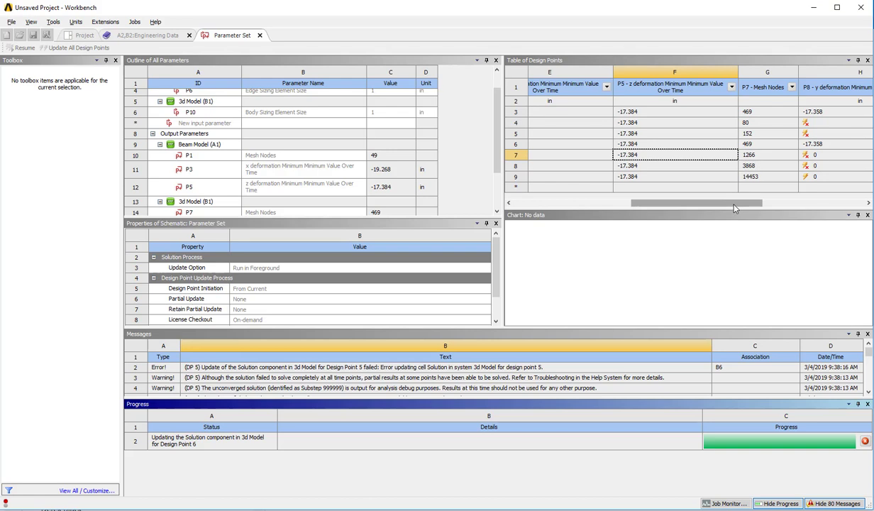
mouse_move(736, 207)
mouse_down()
mouse_move(824, 202)
mouse_move(738, 198)
mouse_up()
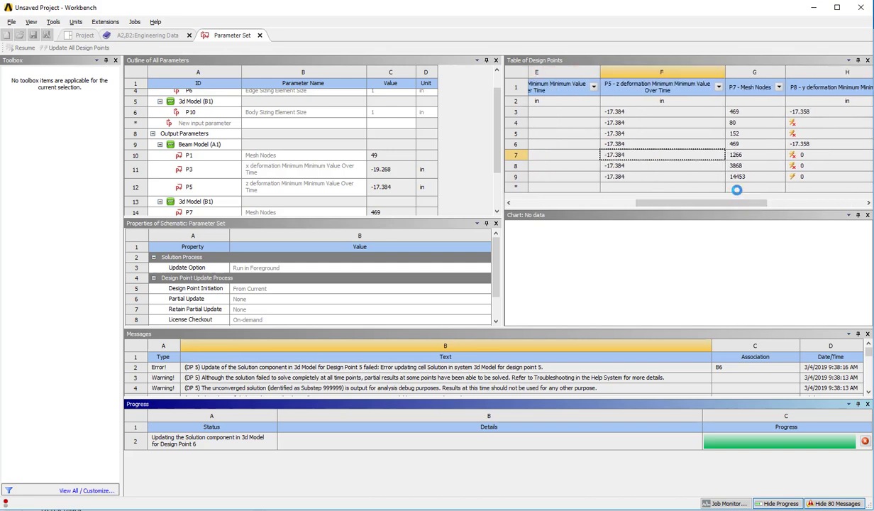